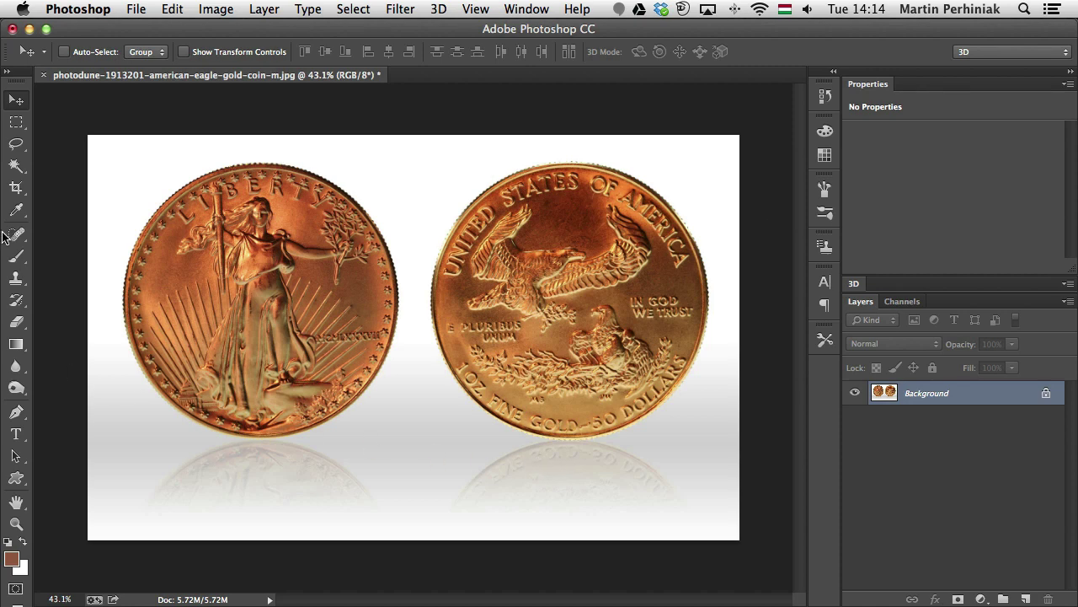
Step: Magic-wand select the white background and gradient reflections, then mask them out on Layer 0
click(17, 166)
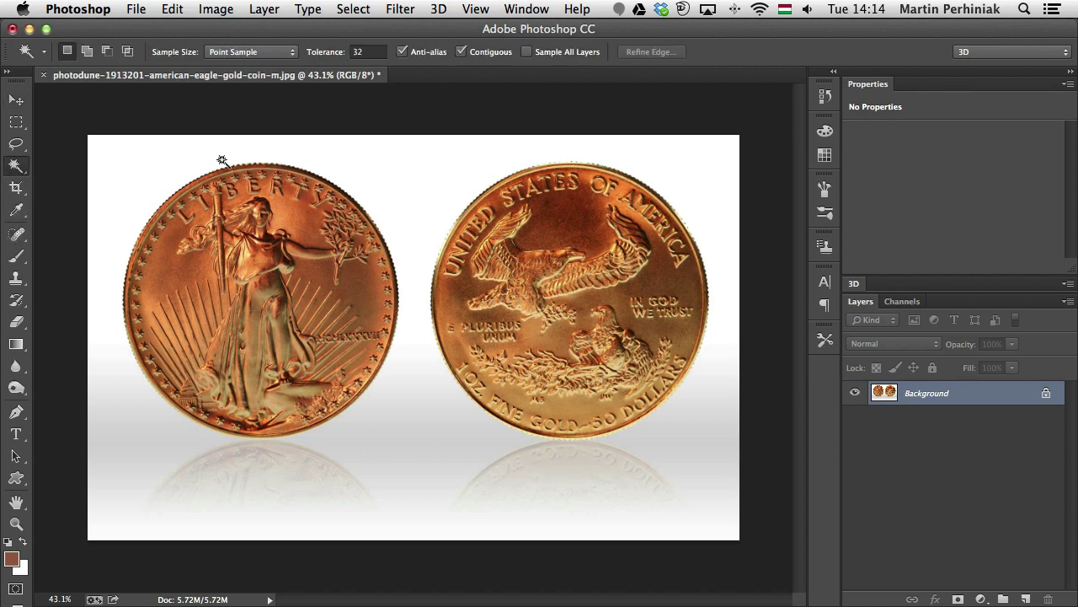
click(390, 176)
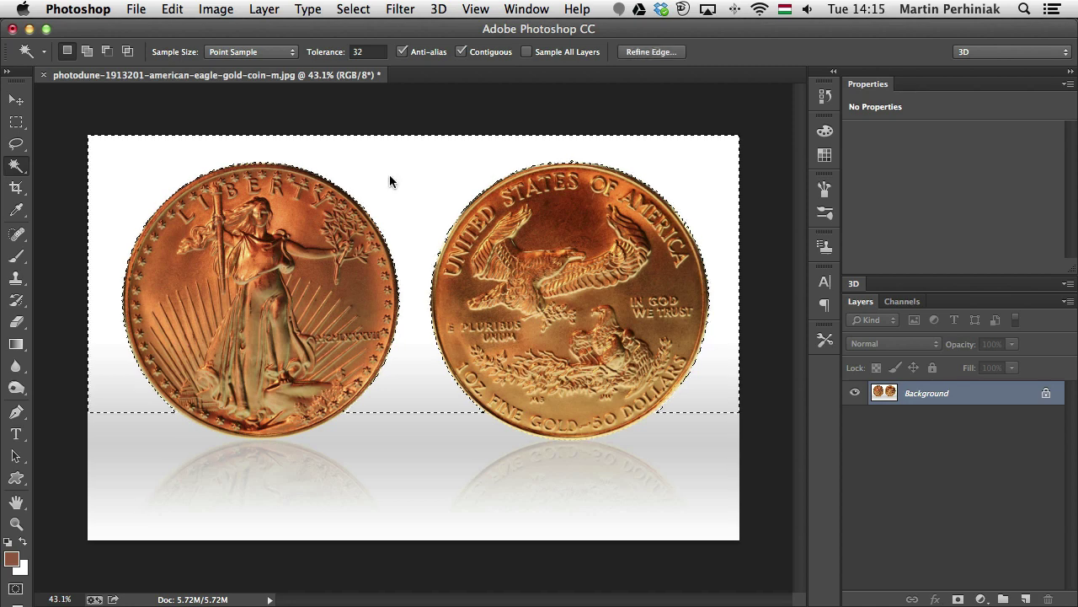
shift+click(396, 442)
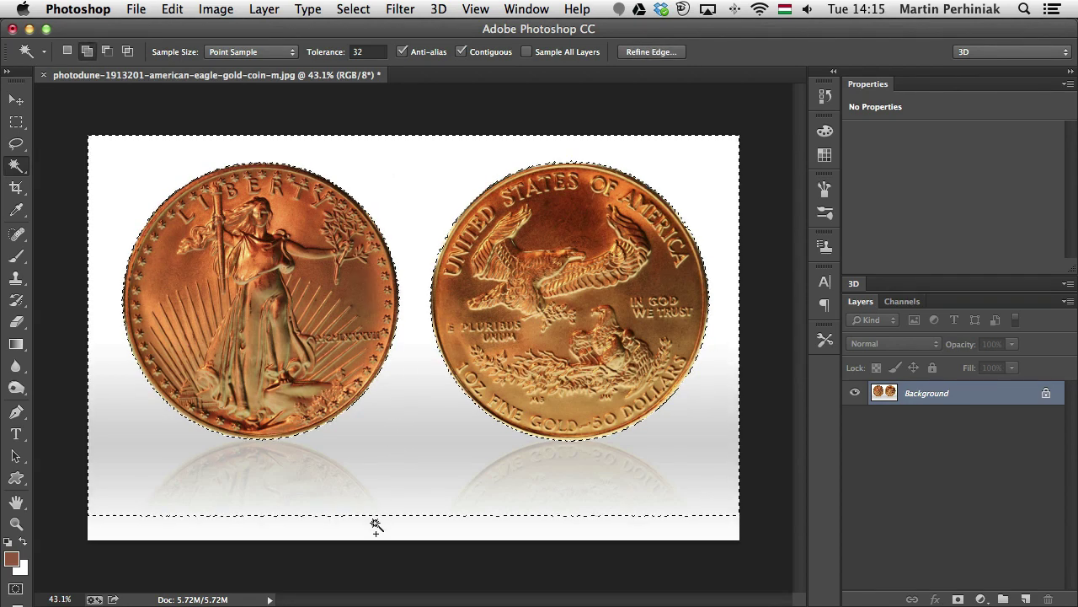
shift+click(376, 518)
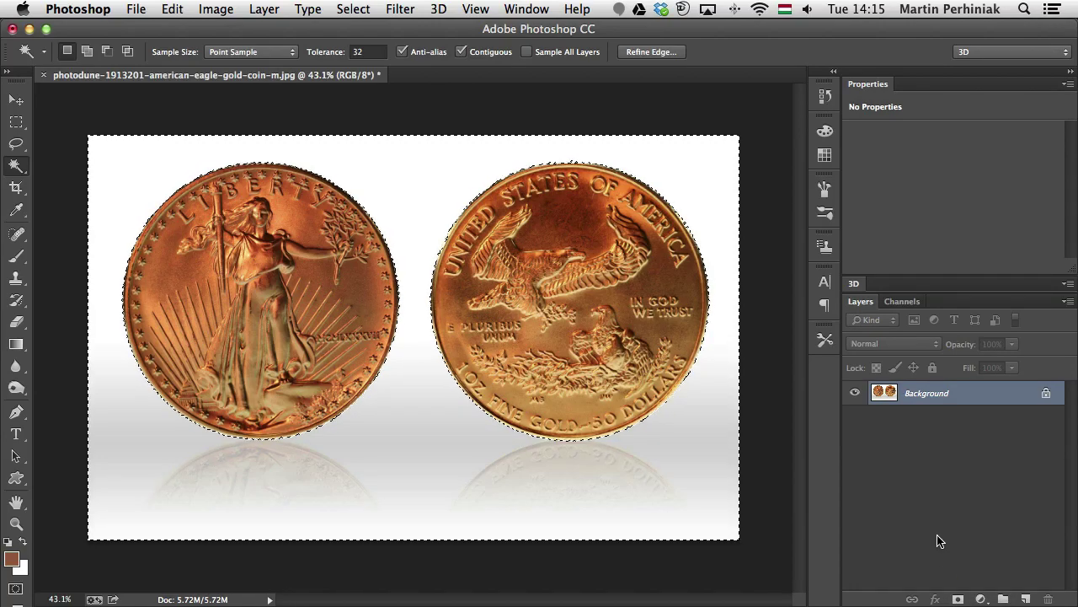
click(960, 599)
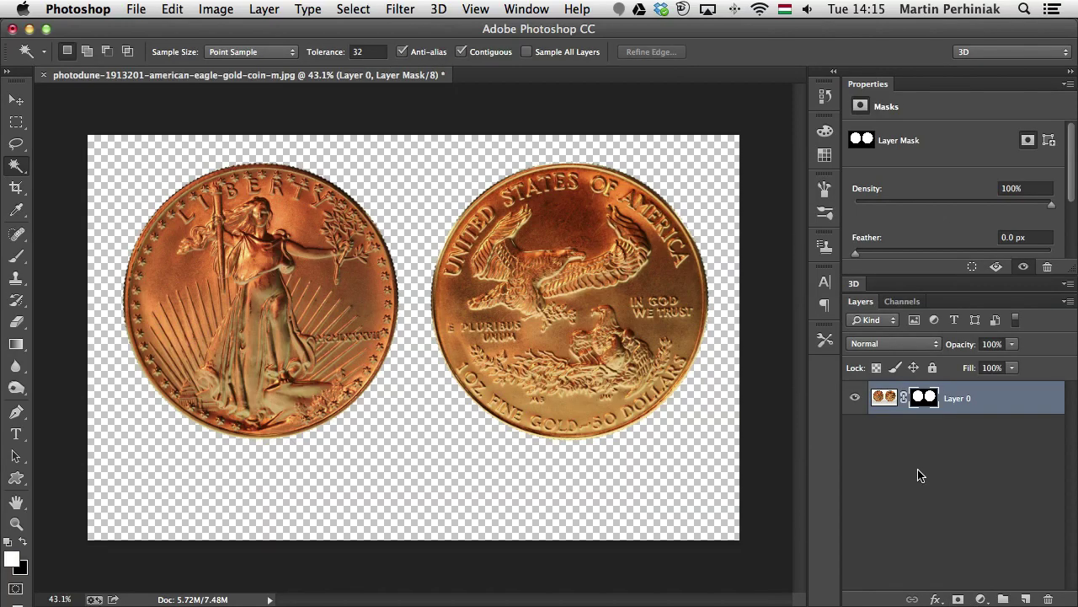
Step: Cut the right-hand coin onto its own layer with Layer Via Cut
key(m)
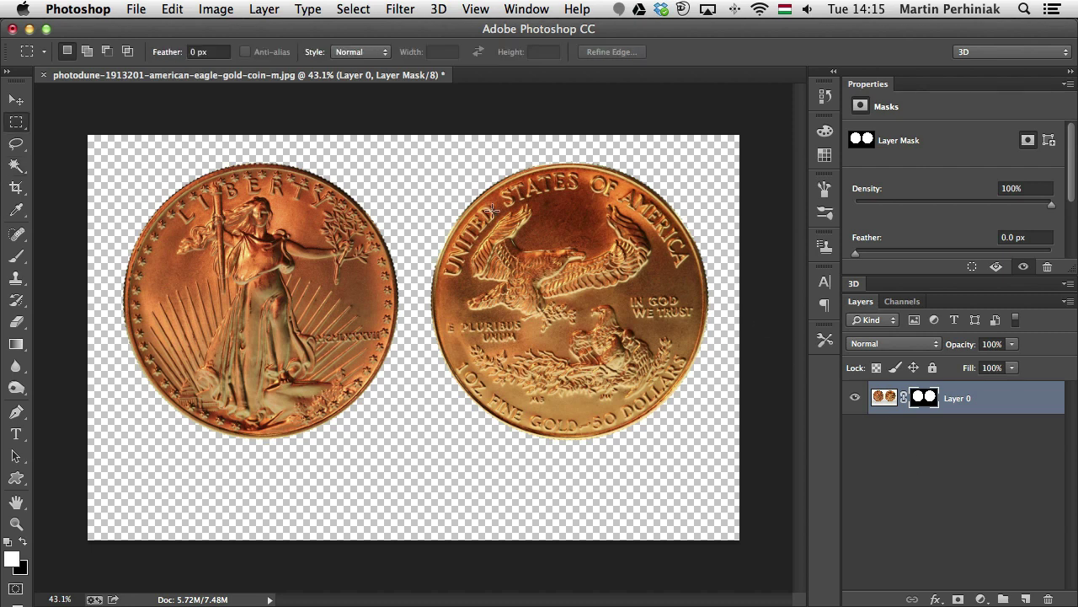
drag(416, 151, 721, 453)
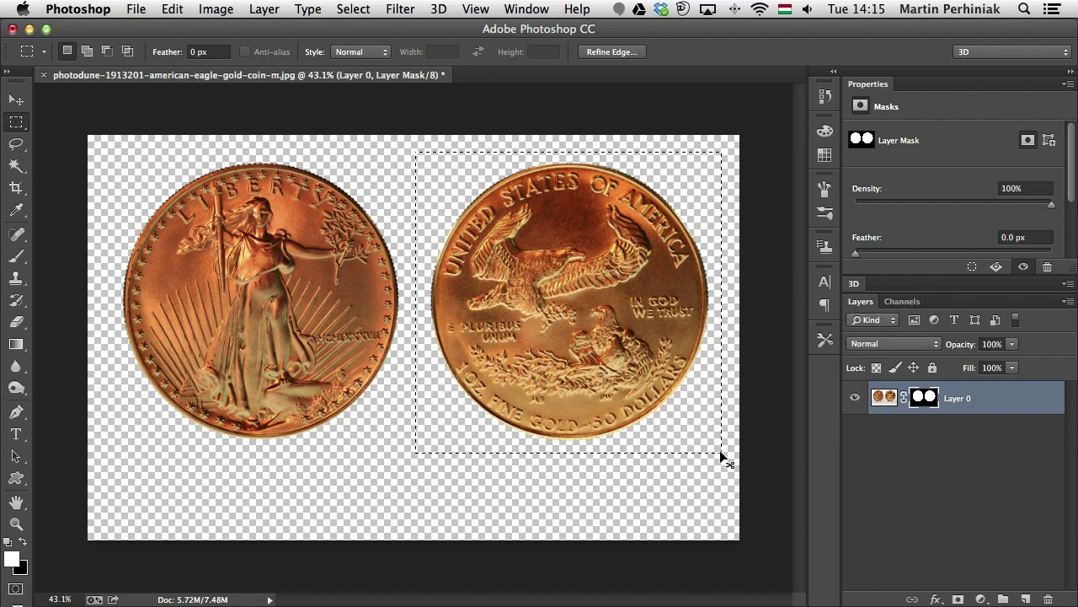
key(super+2)
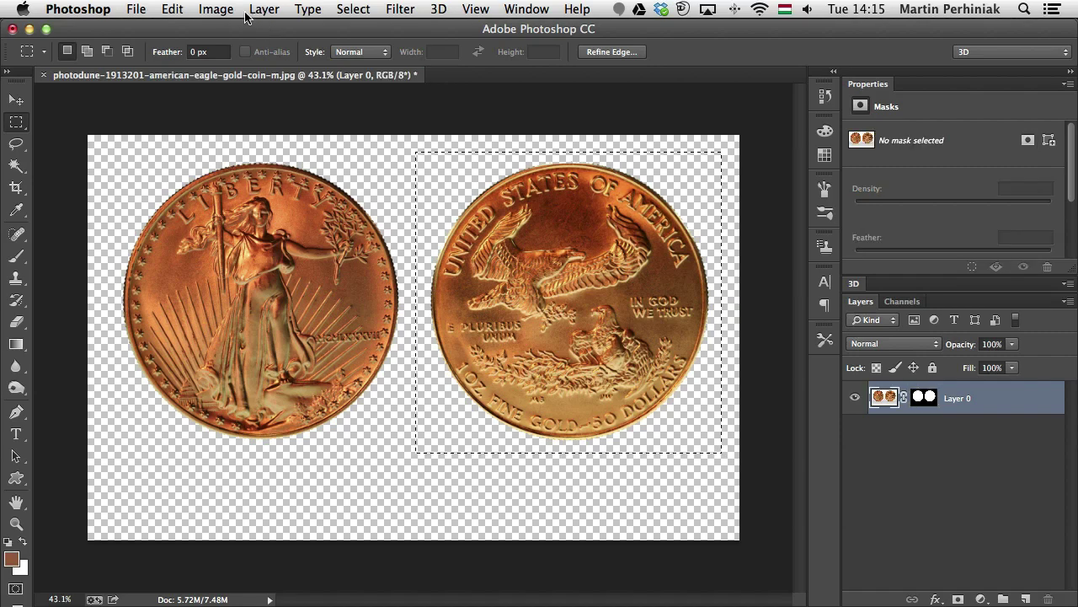
click(264, 8)
mouse_move(280, 29)
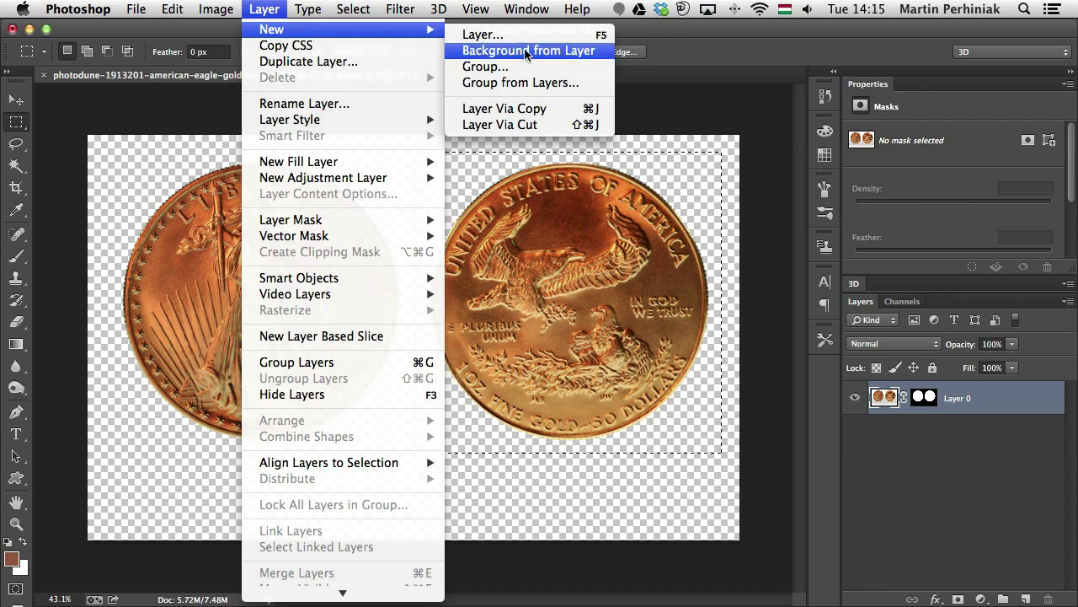
click(533, 125)
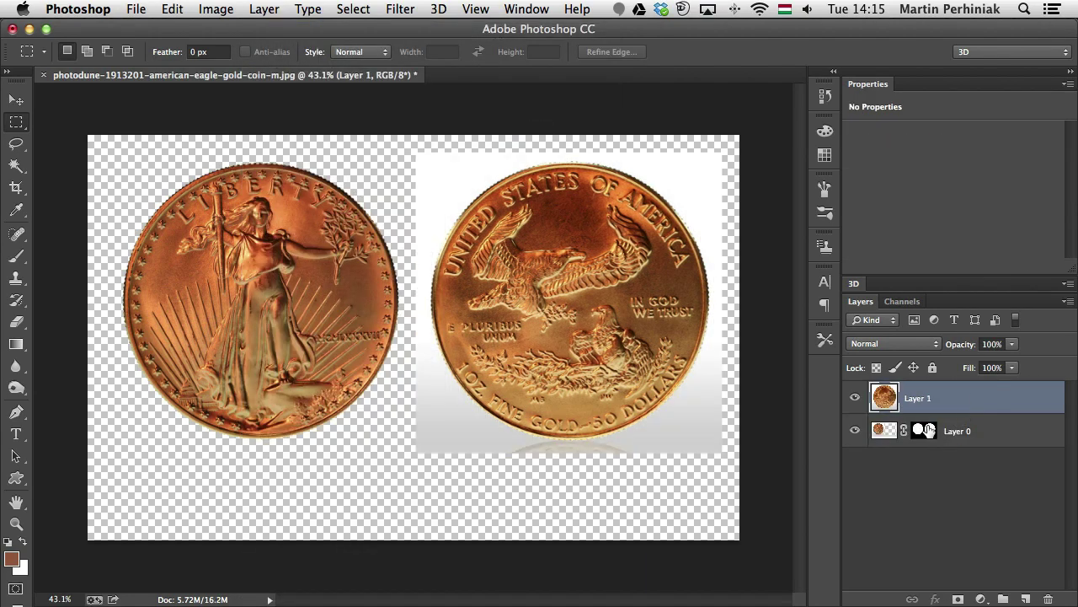
Step: Copy the coin mask to Layer 1 and apply the masks on both coin layers
drag(929, 431, 928, 398)
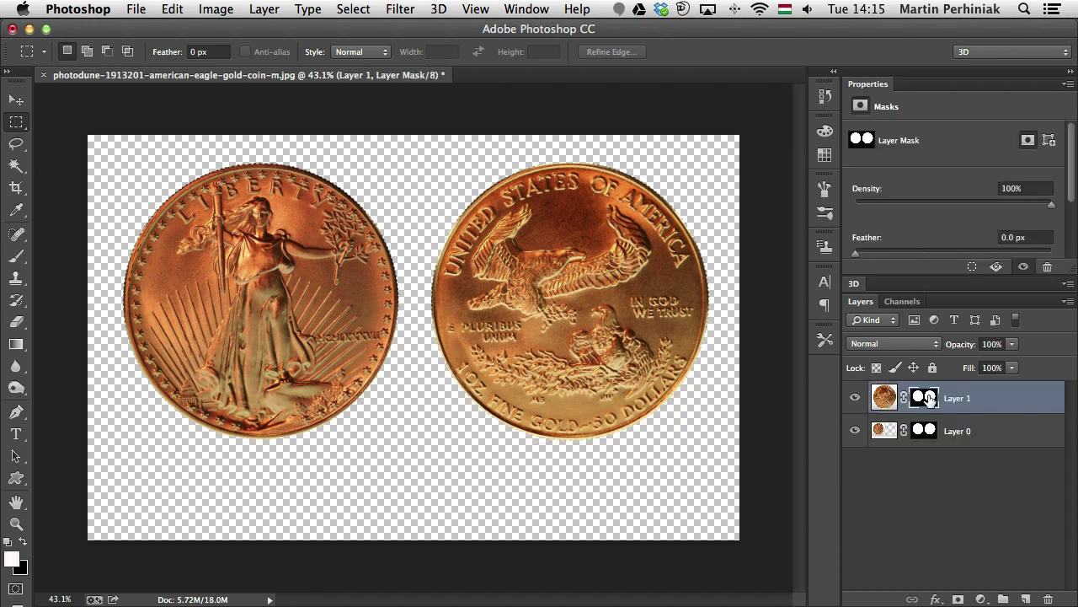
right_click(928, 398)
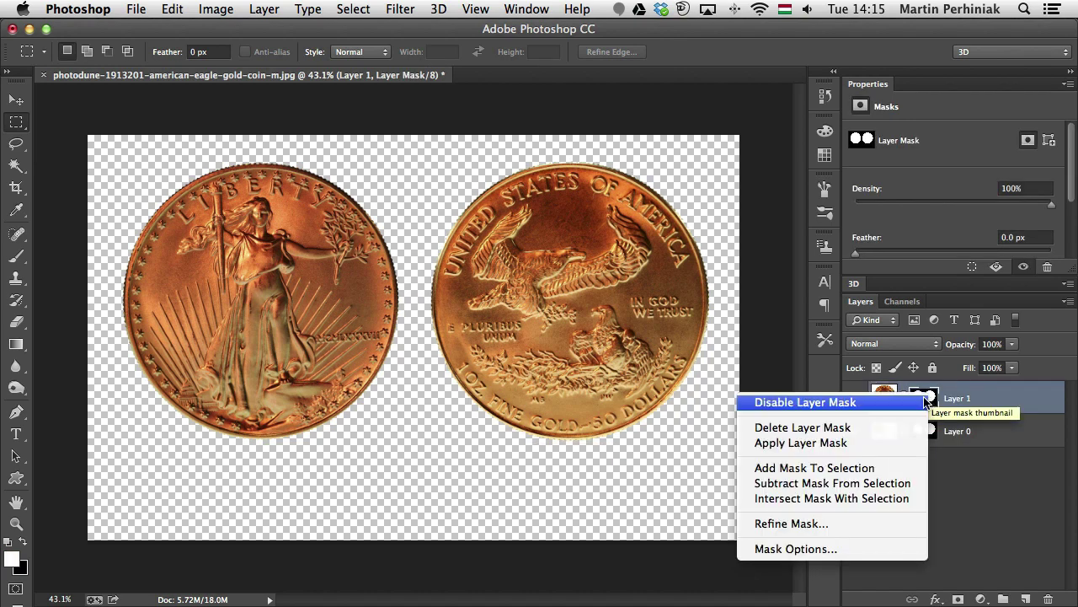
click(831, 444)
right_click(926, 431)
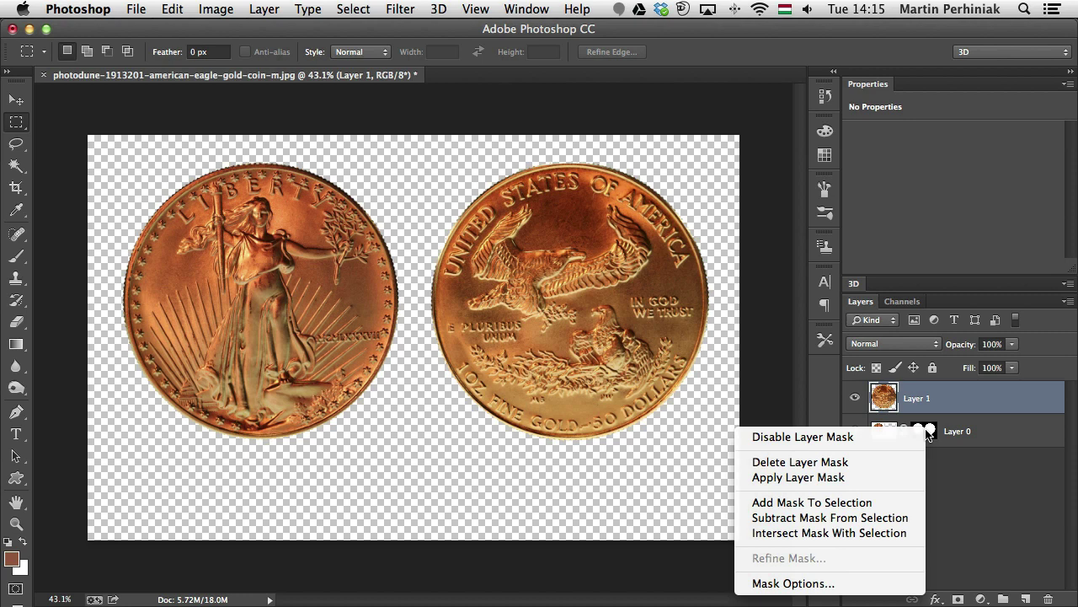
click(829, 476)
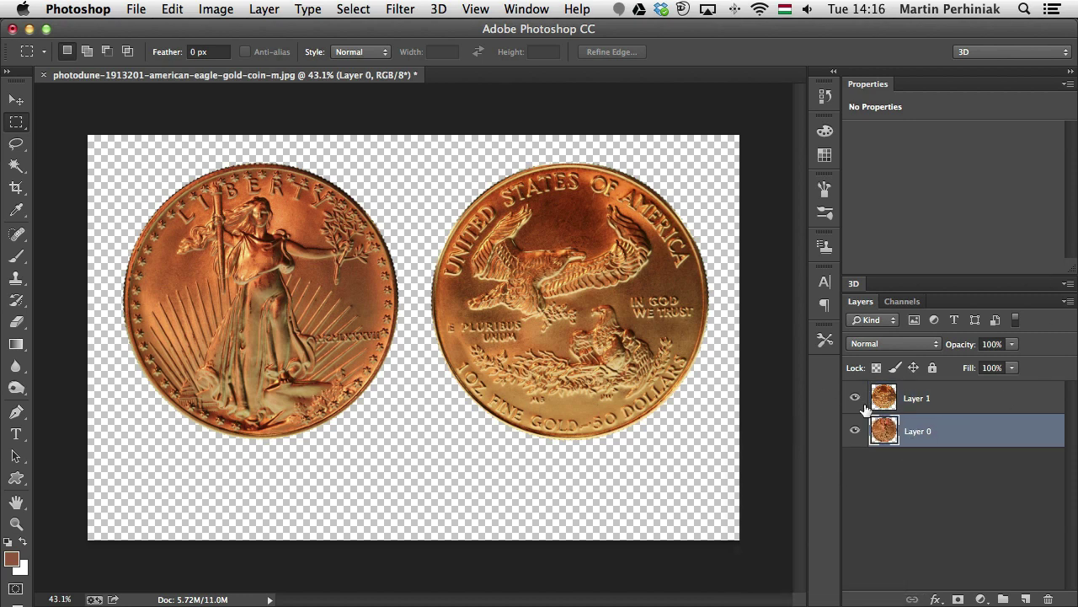
click(856, 399)
click(856, 399)
Step: Rename Layer 1 to 'tail' and Layer 0 to 'head'
double_click(916, 397)
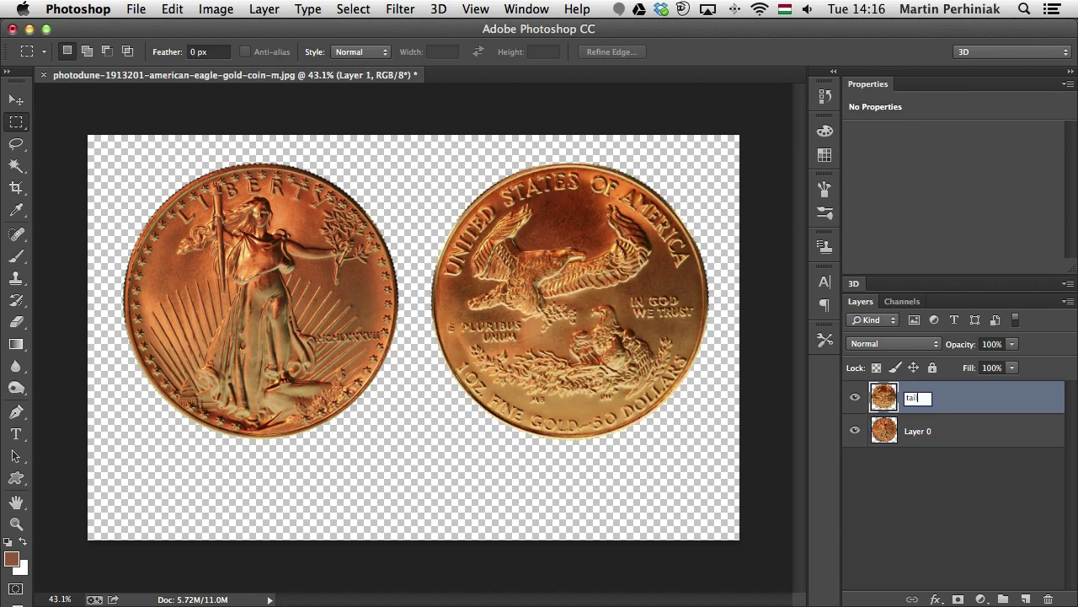
key(Return)
double_click(920, 431)
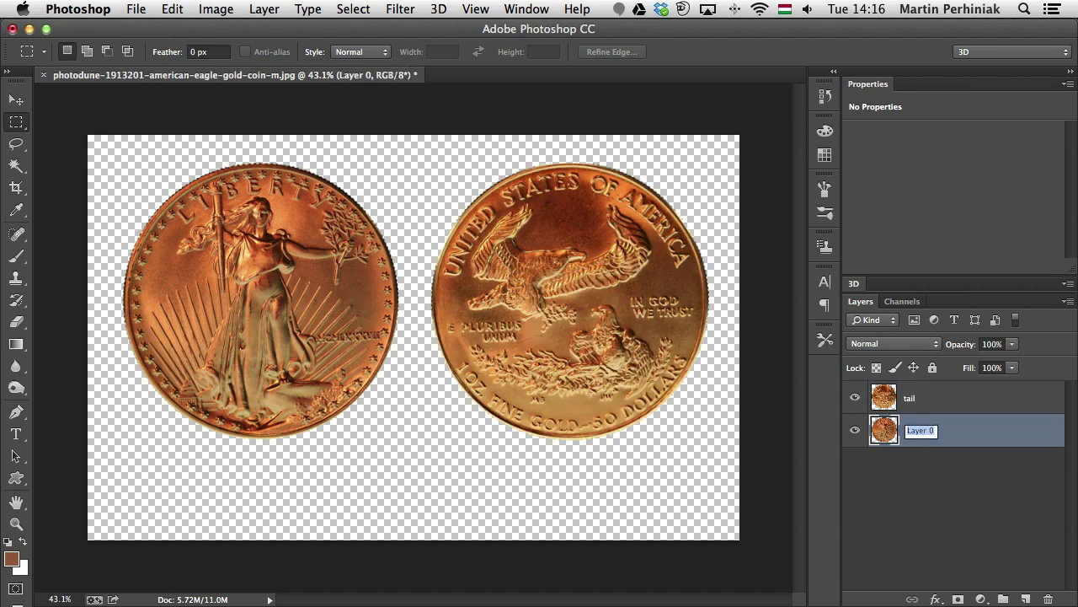
text(head)
key(Return)
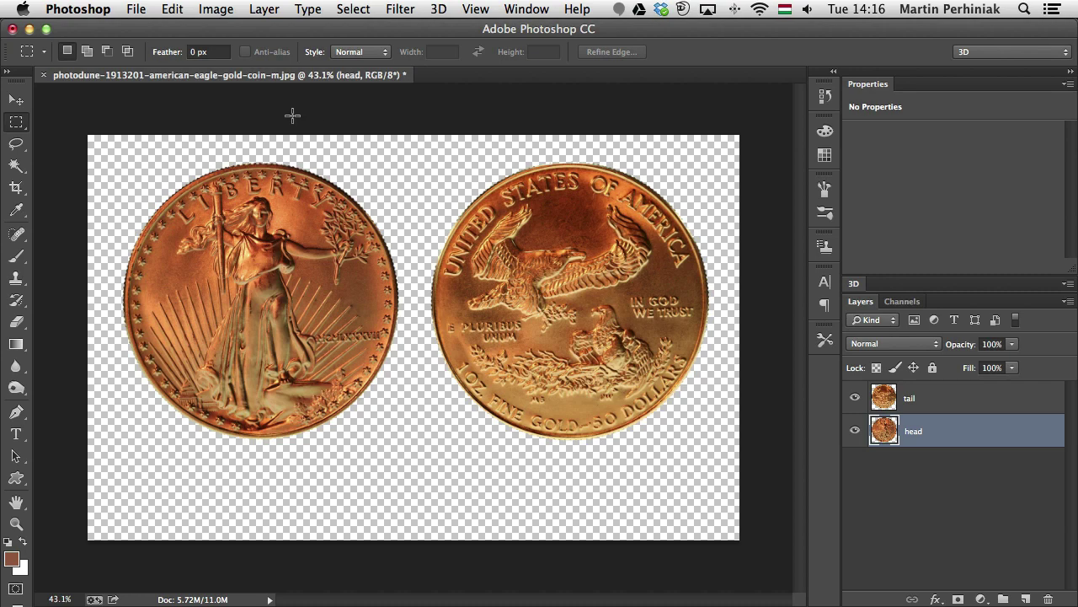
Step: Trim the empty transparent canvas from around the coins
click(213, 10)
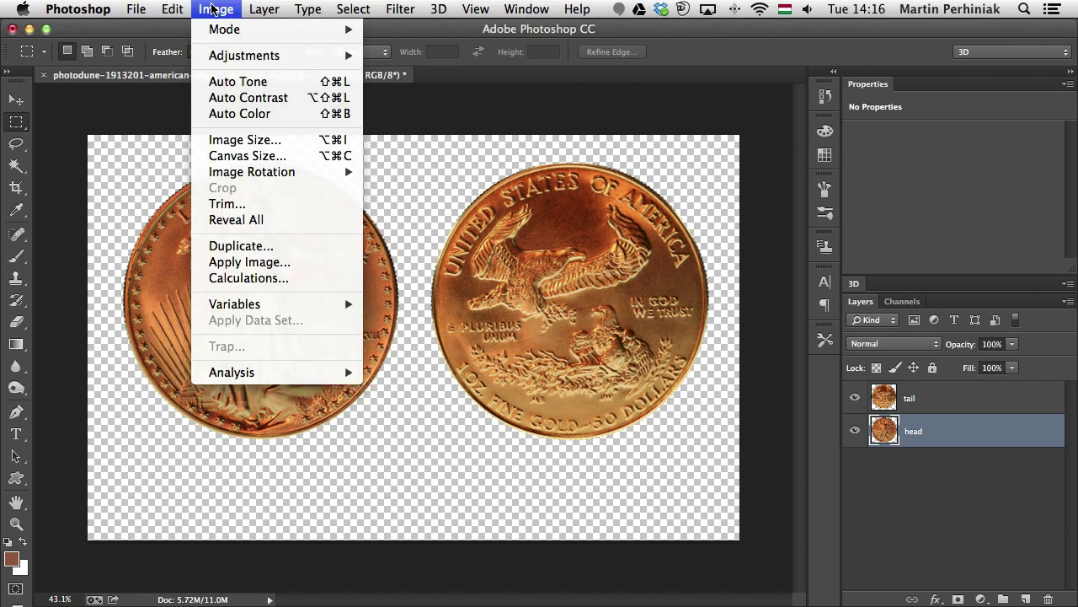
click(266, 205)
click(641, 234)
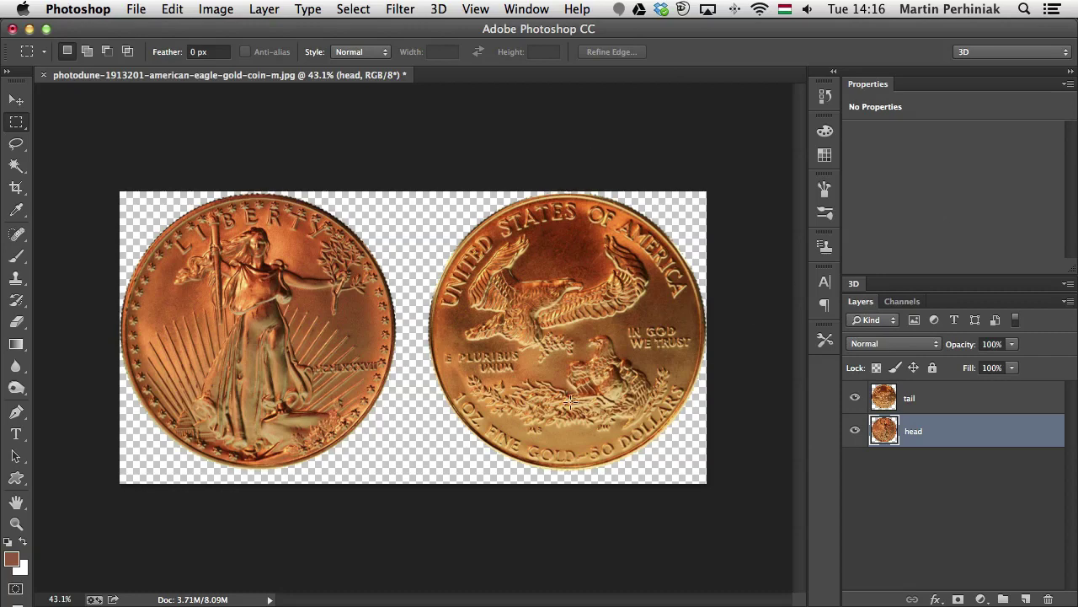
Step: Save the document as coin.psd on the Desktop
key(super+shift+s)
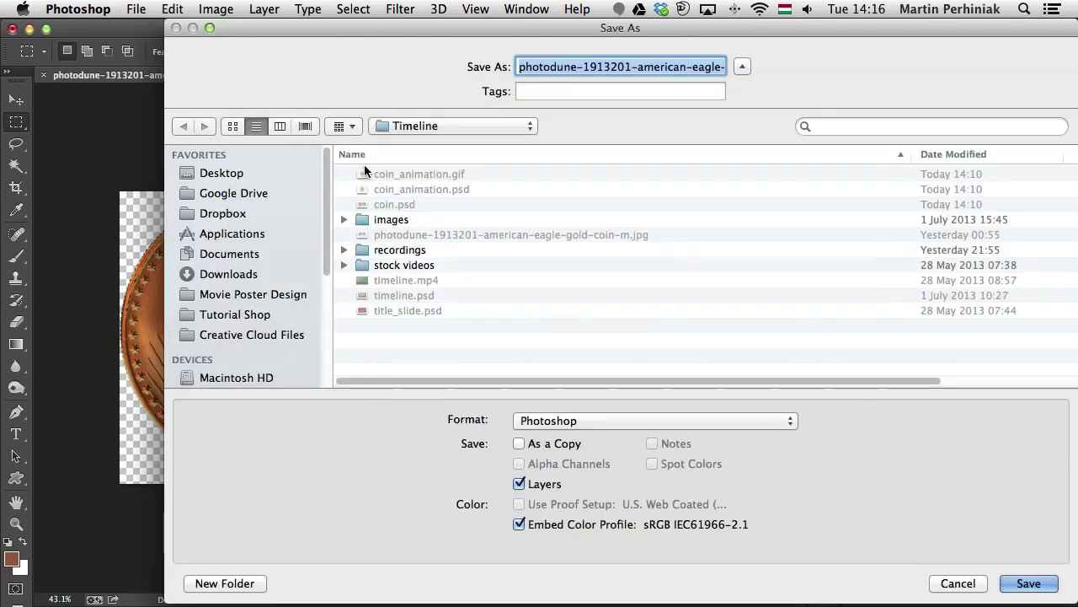
click(259, 172)
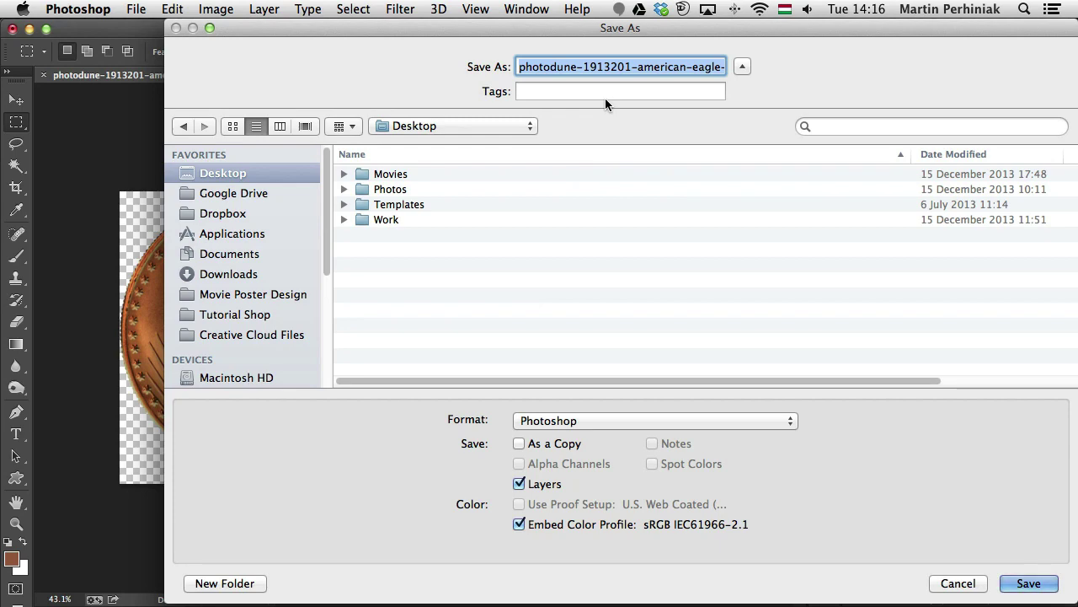
text(coin.psd)
key(Return)
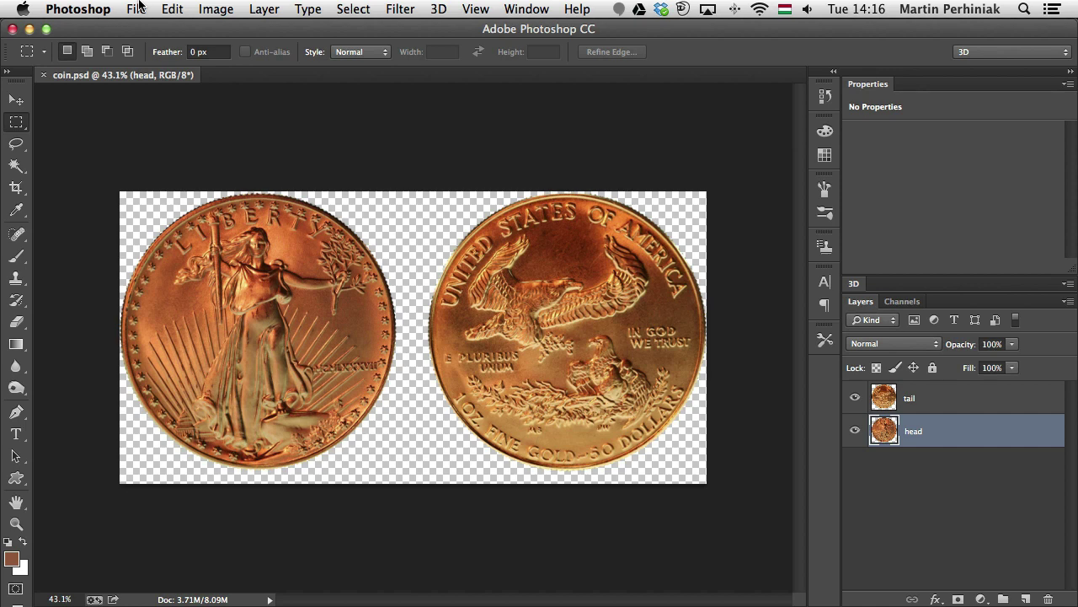
Step: Create a new 1000×700 document
click(138, 8)
click(150, 30)
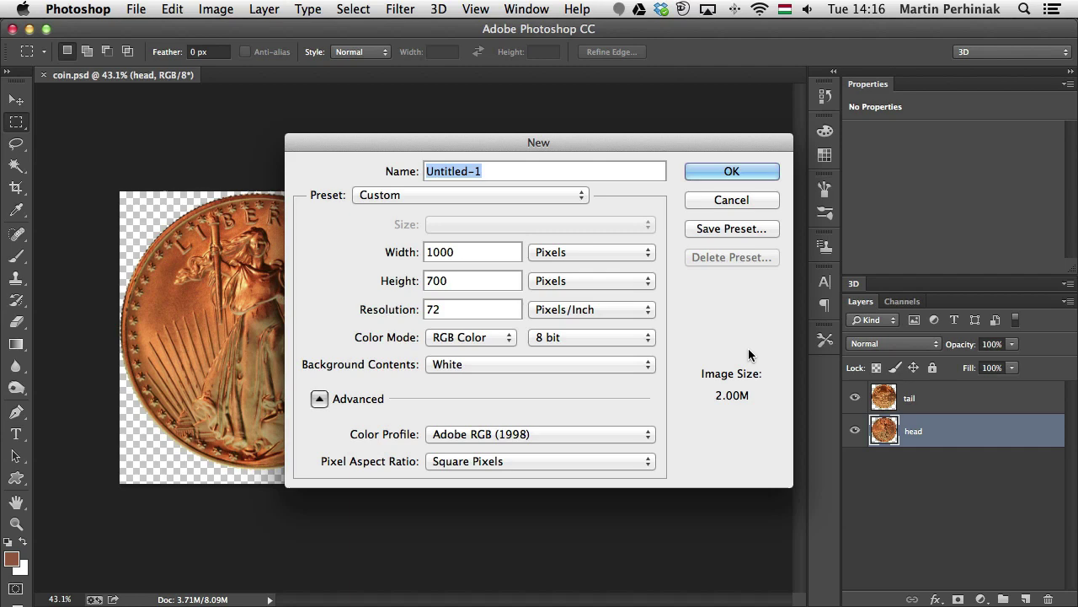
key(Tab)
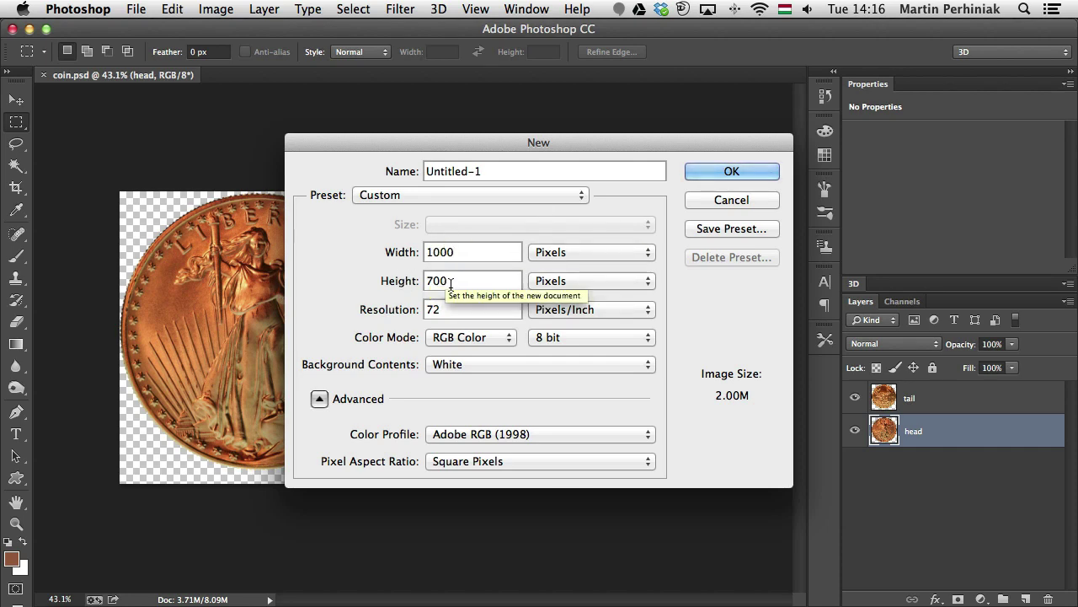
click(729, 171)
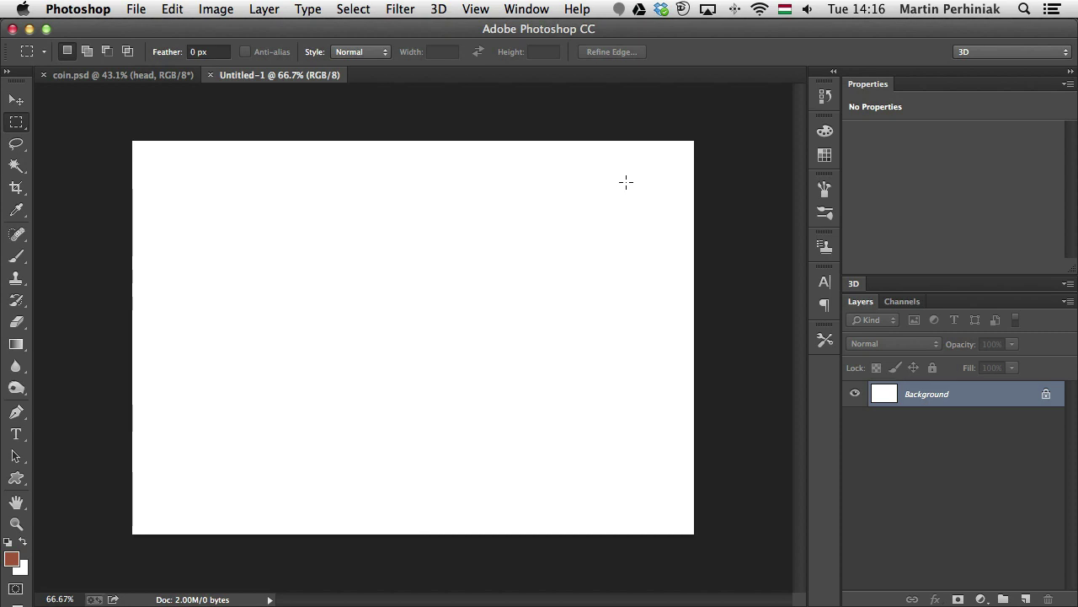
Step: Move the head coin into Untitled-1, scale it to about 52% and position it
key(v)
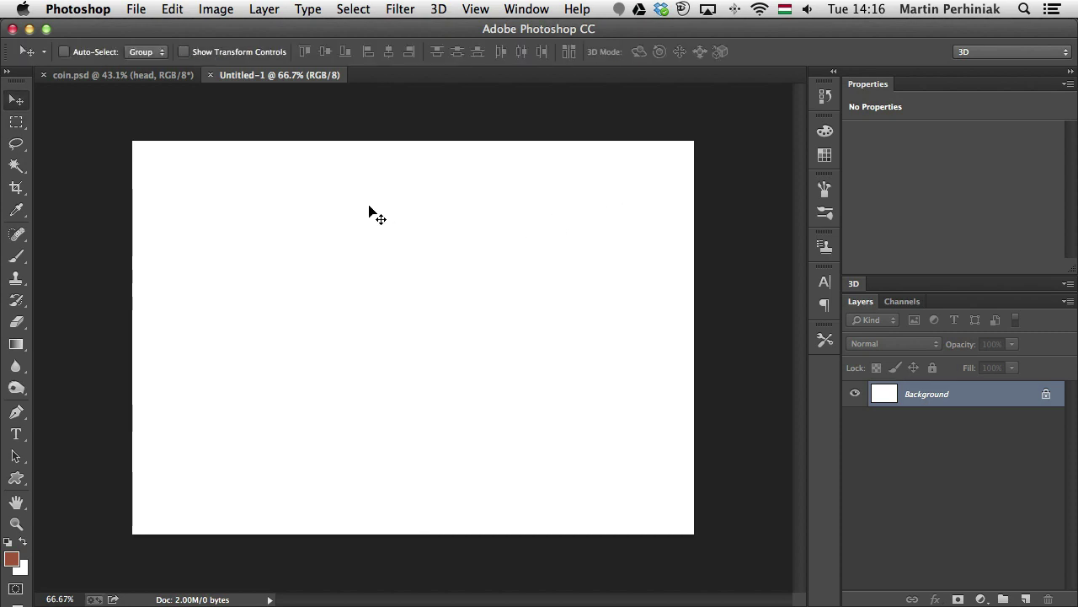
click(123, 75)
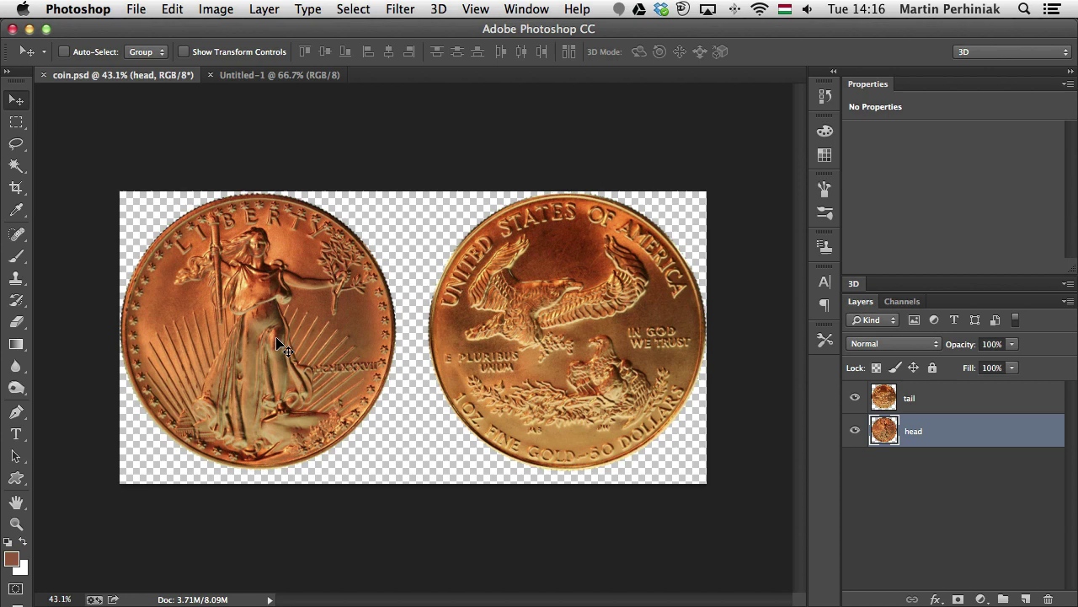
drag(290, 347, 314, 362)
drag(253, 311, 331, 282)
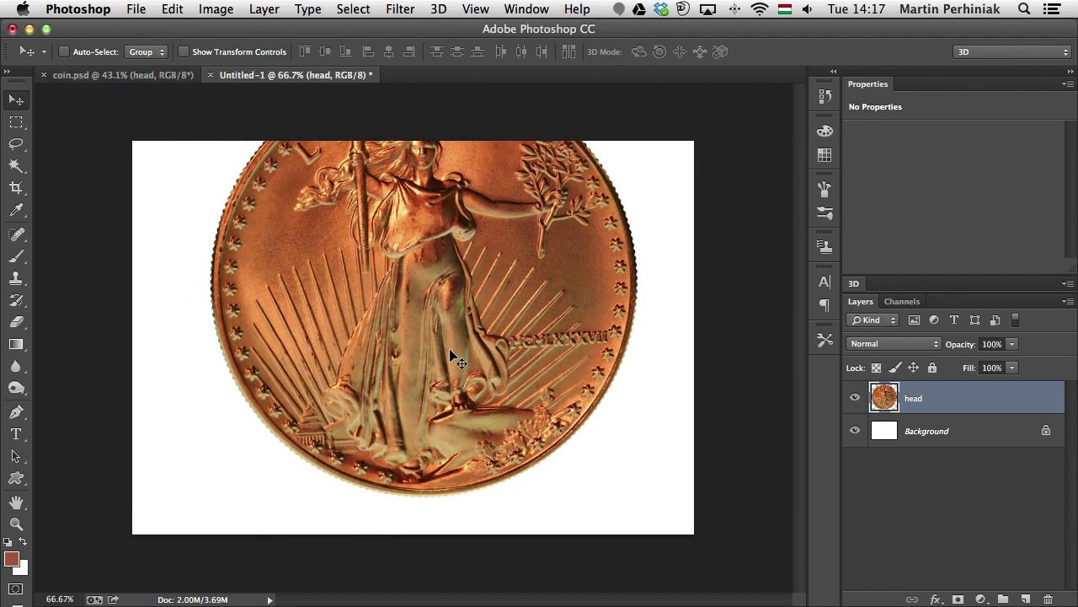
drag(447, 318, 436, 375)
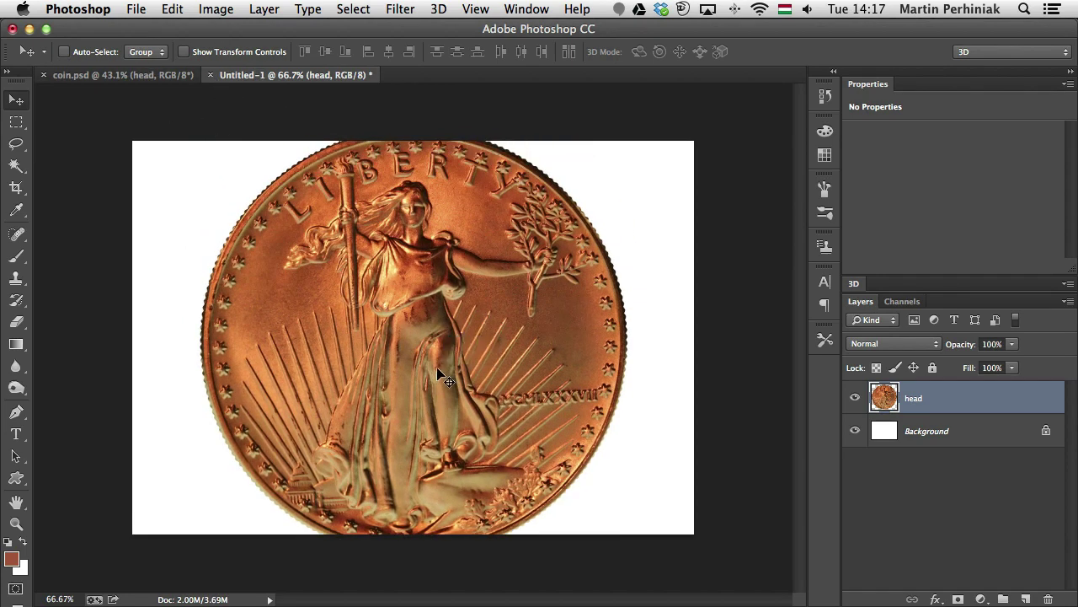
key(ctrl+t)
drag(630, 126, 527, 232)
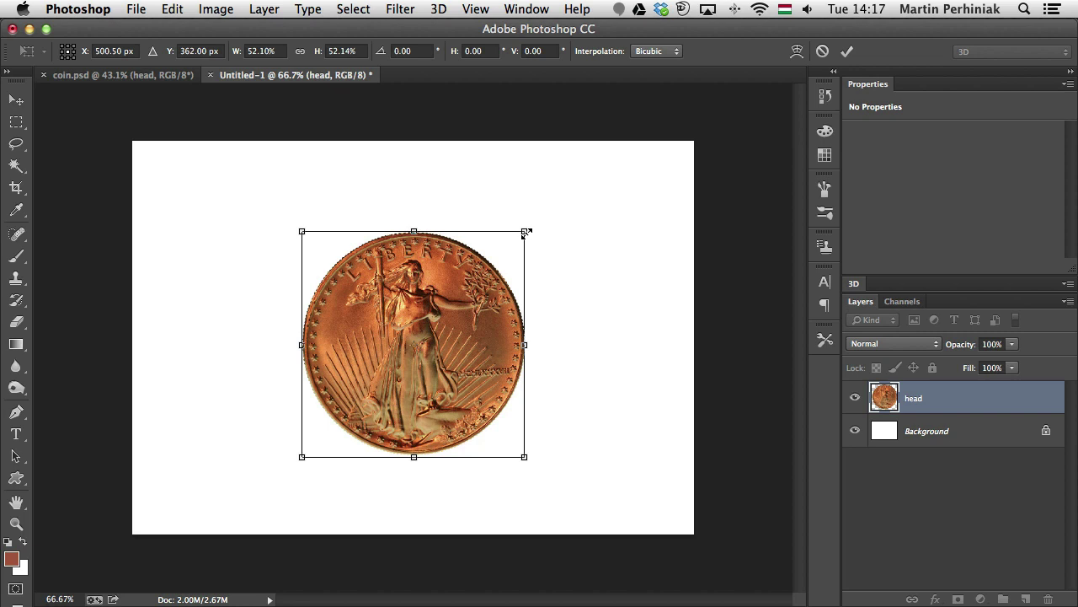
key(Return)
drag(401, 323, 412, 305)
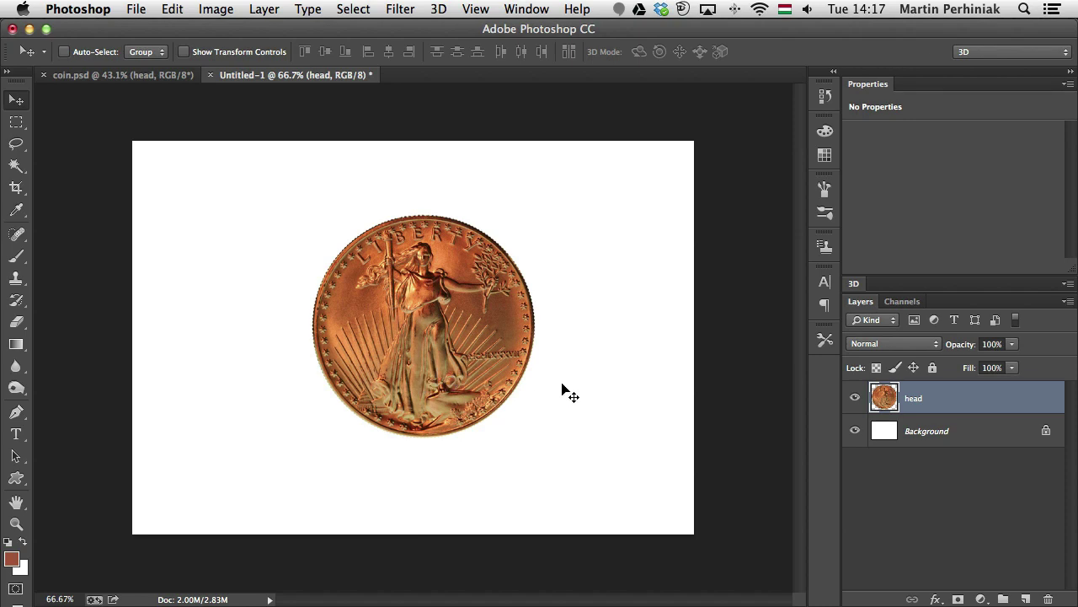
Step: Extrude the head coin layer into a 3D object and set its extrusion depth to 20
click(439, 8)
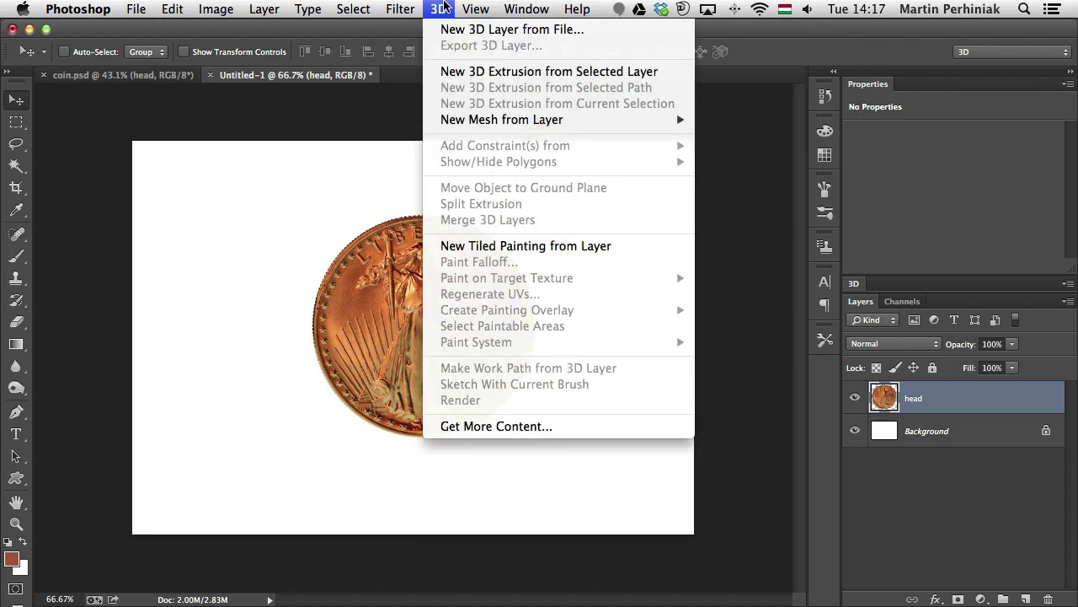
click(495, 80)
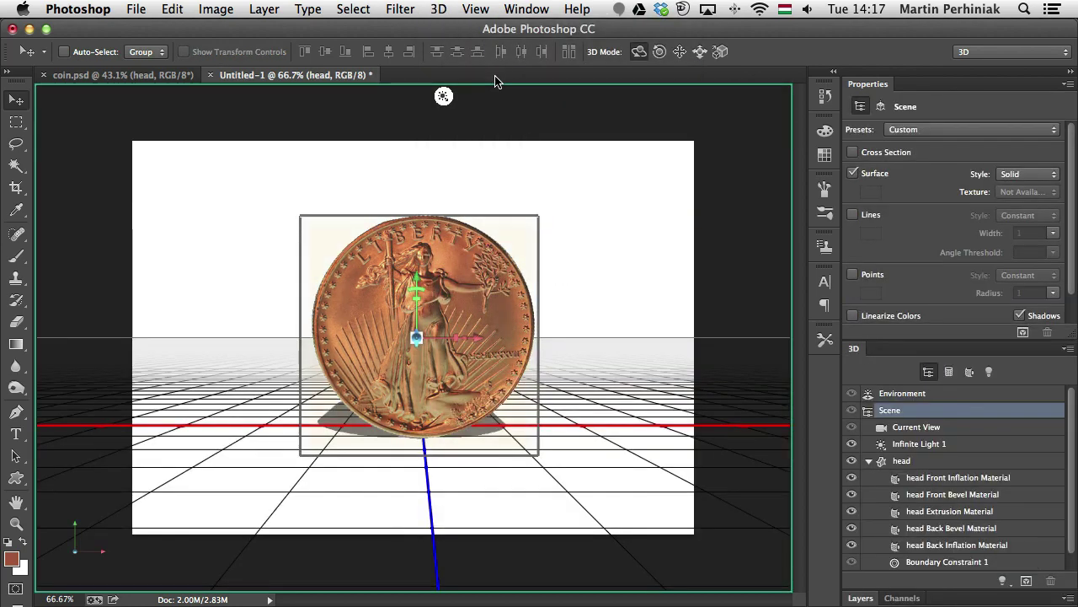
click(918, 462)
drag(645, 328, 472, 323)
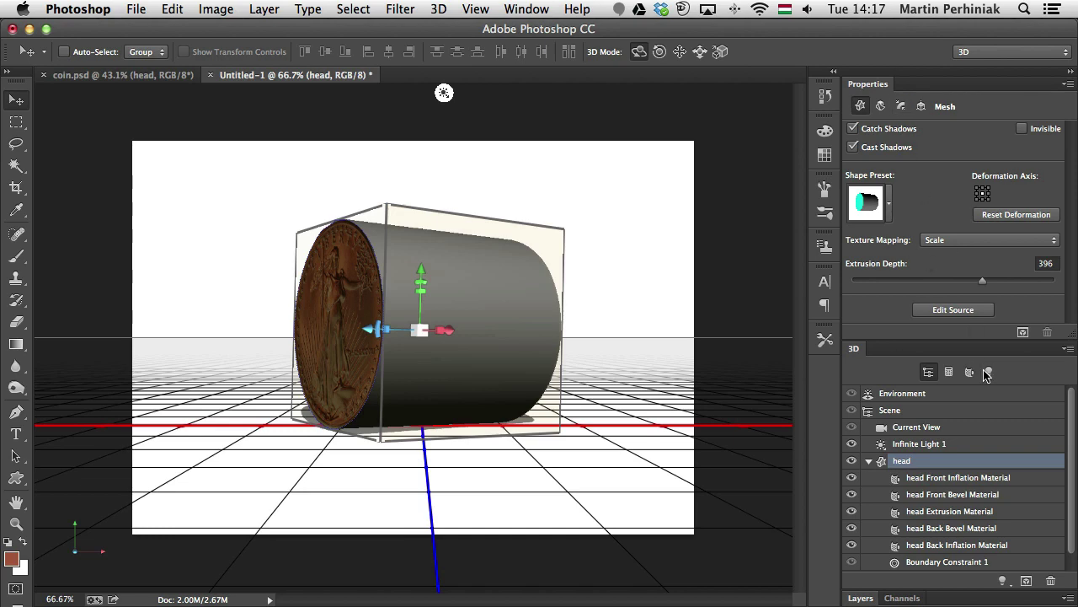
drag(977, 273, 954, 282)
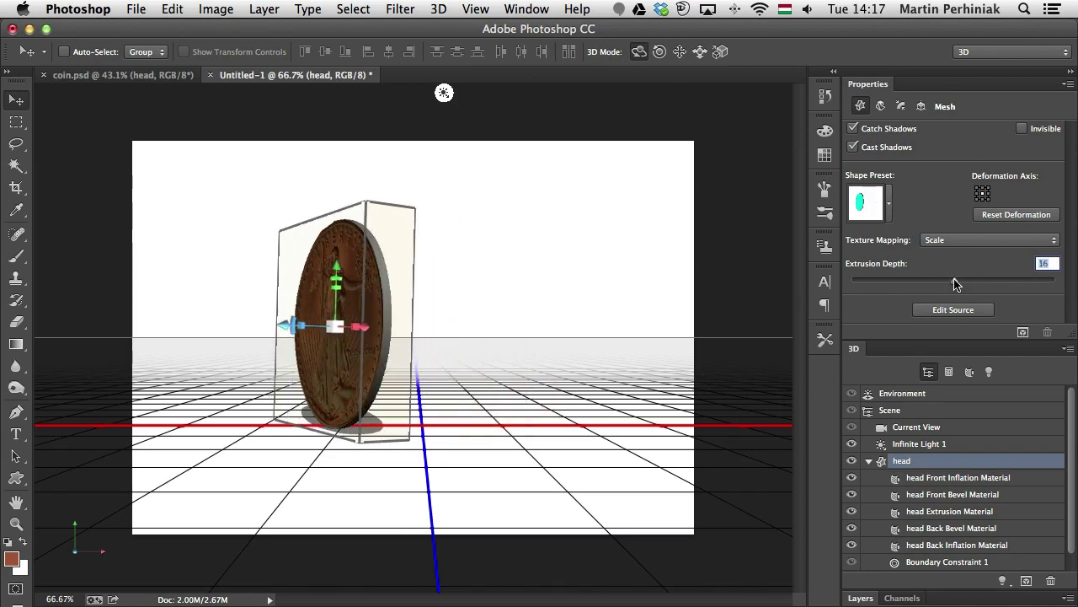
text(20)
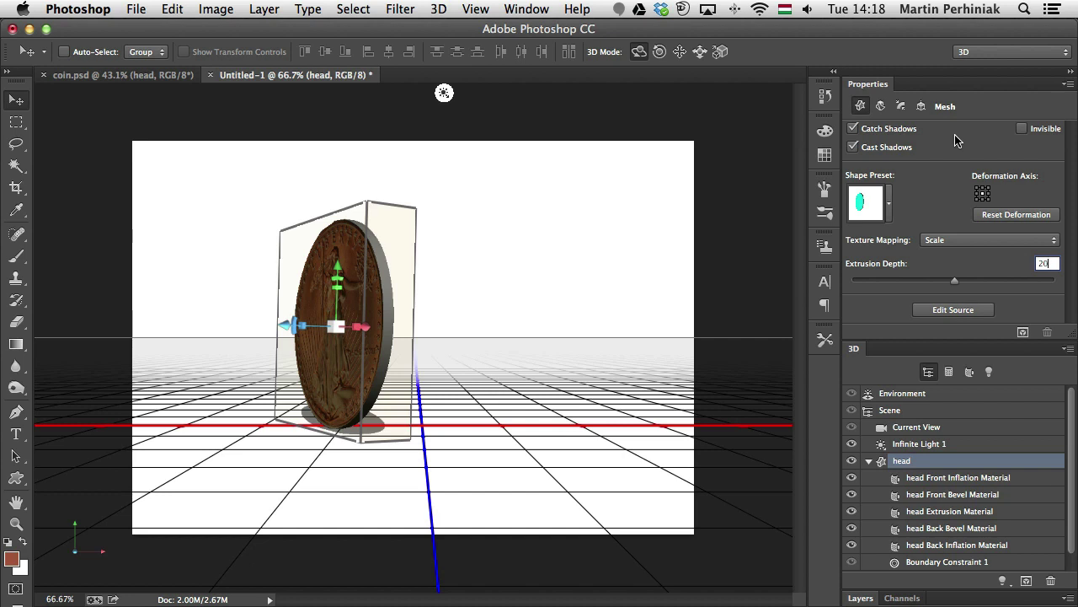
Step: Reset the coin's coordinates and move it to the ground, facing front
click(921, 106)
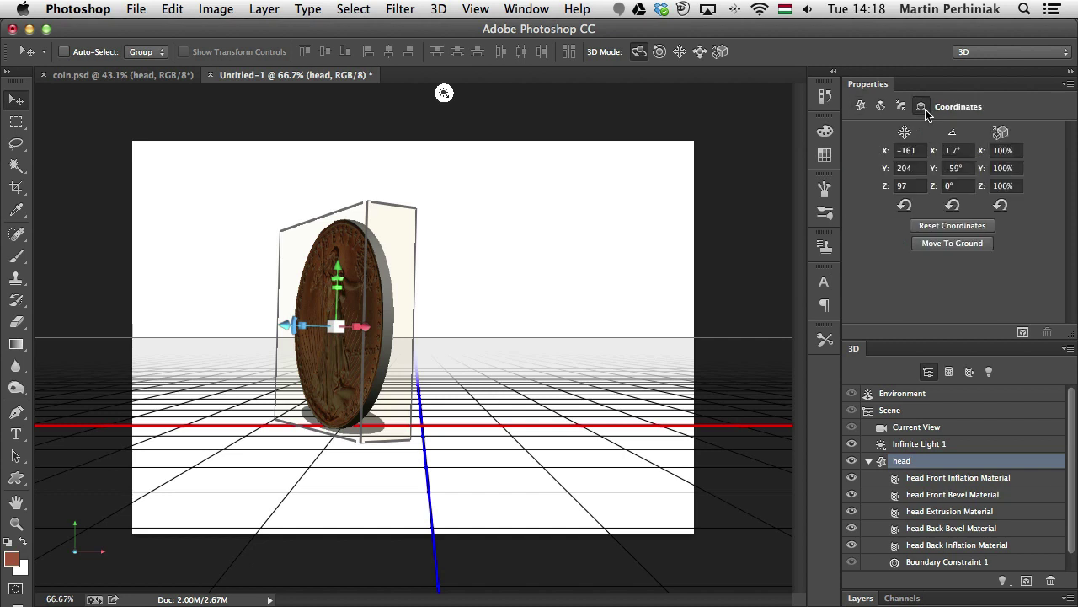
click(951, 226)
click(944, 245)
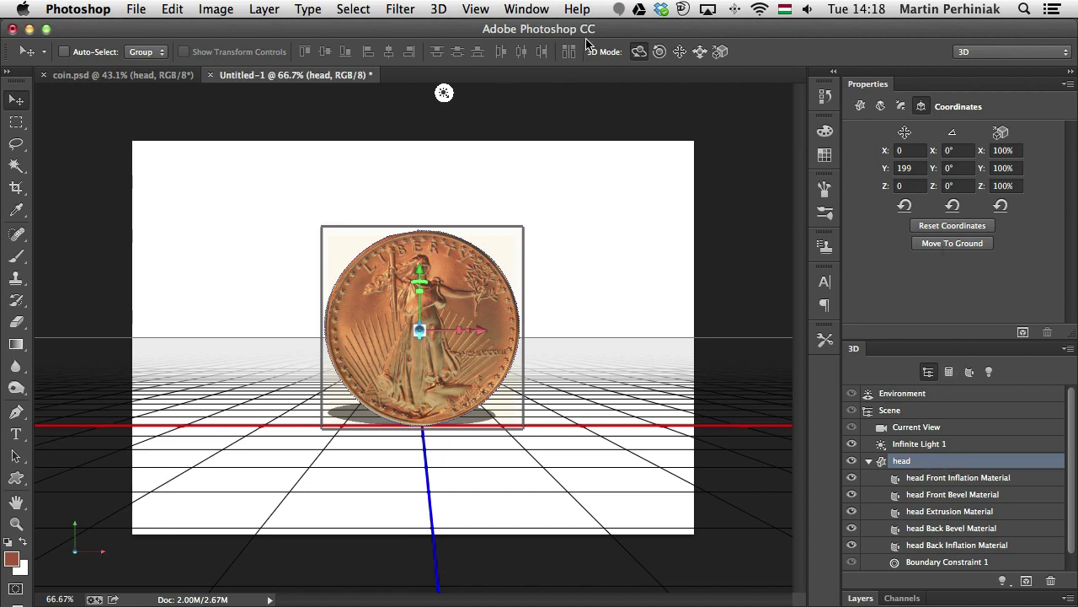
drag(604, 331, 36, 302)
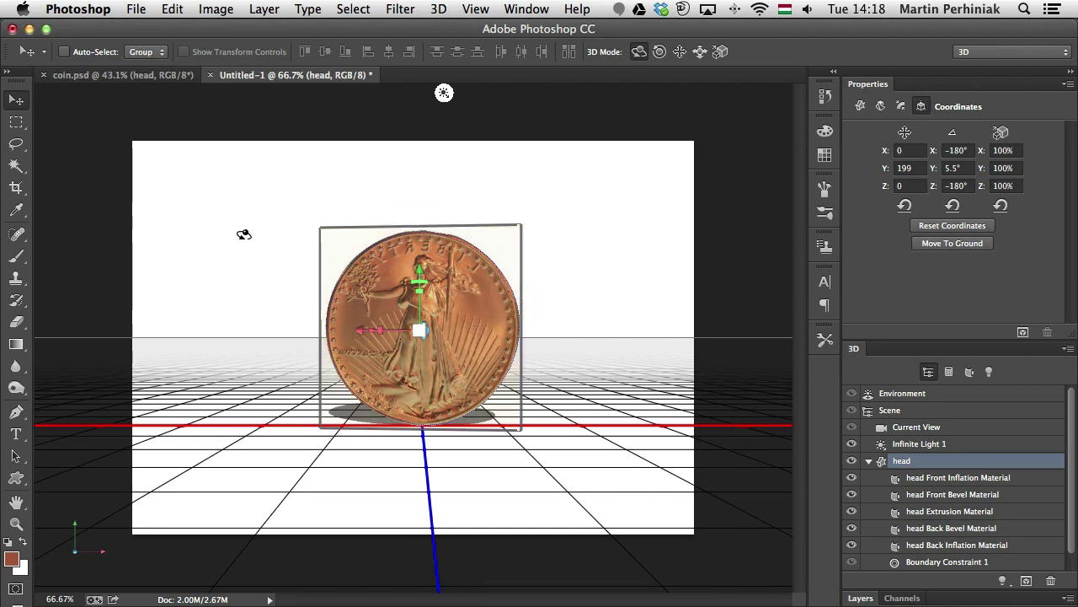
drag(244, 234, 819, 283)
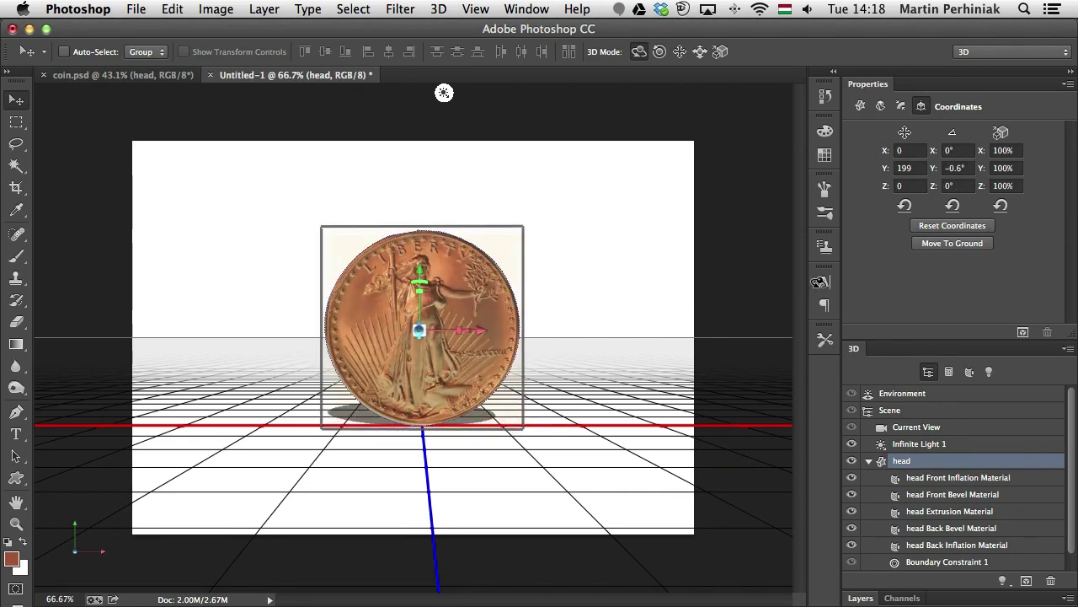
Step: Rename the front inflation material to 'head'
click(852, 477)
click(851, 477)
double_click(969, 477)
text(head)
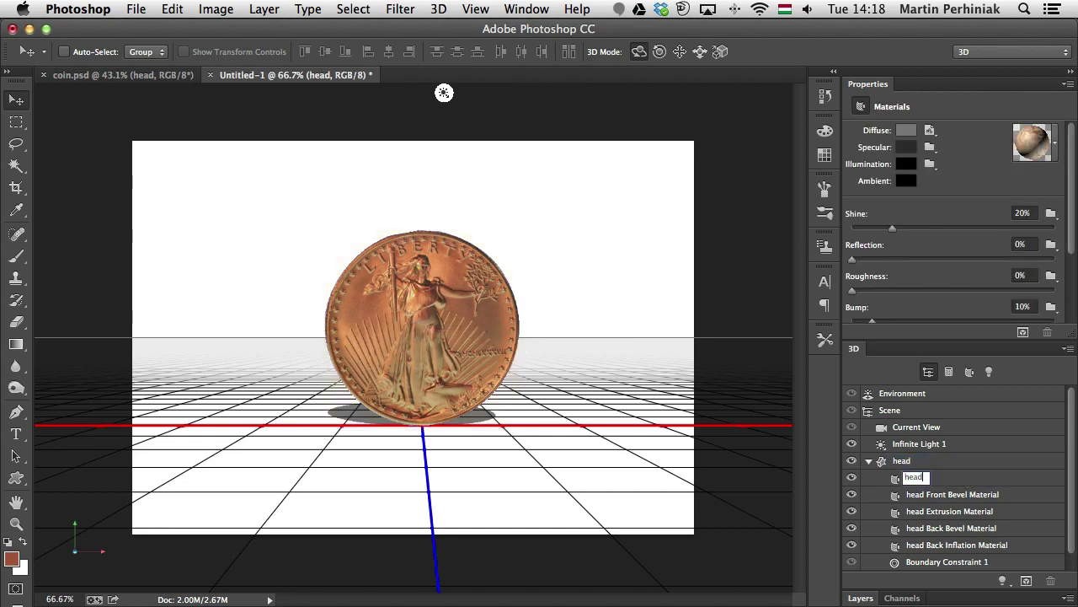
click(631, 330)
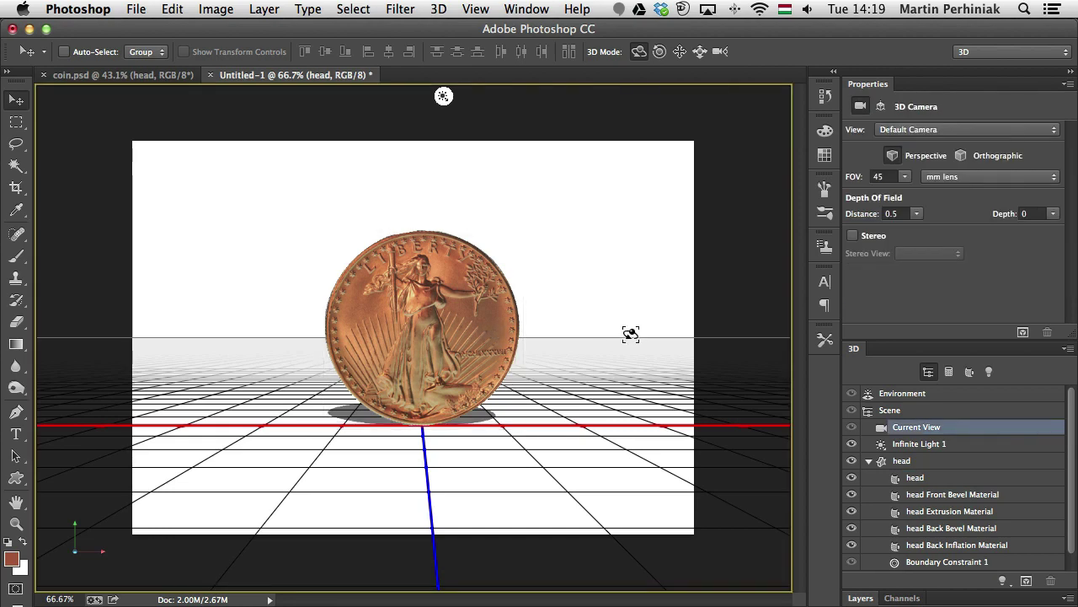
Step: Rename the back inflation material to 'tail' and turn the coin to face front
click(922, 462)
drag(594, 349, 61, 305)
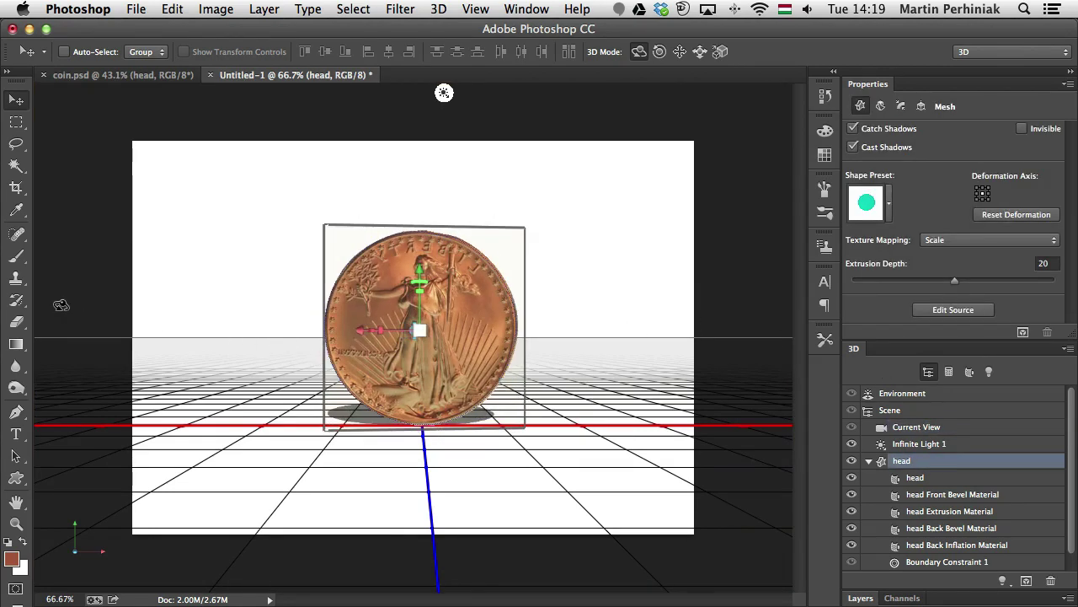
click(912, 548)
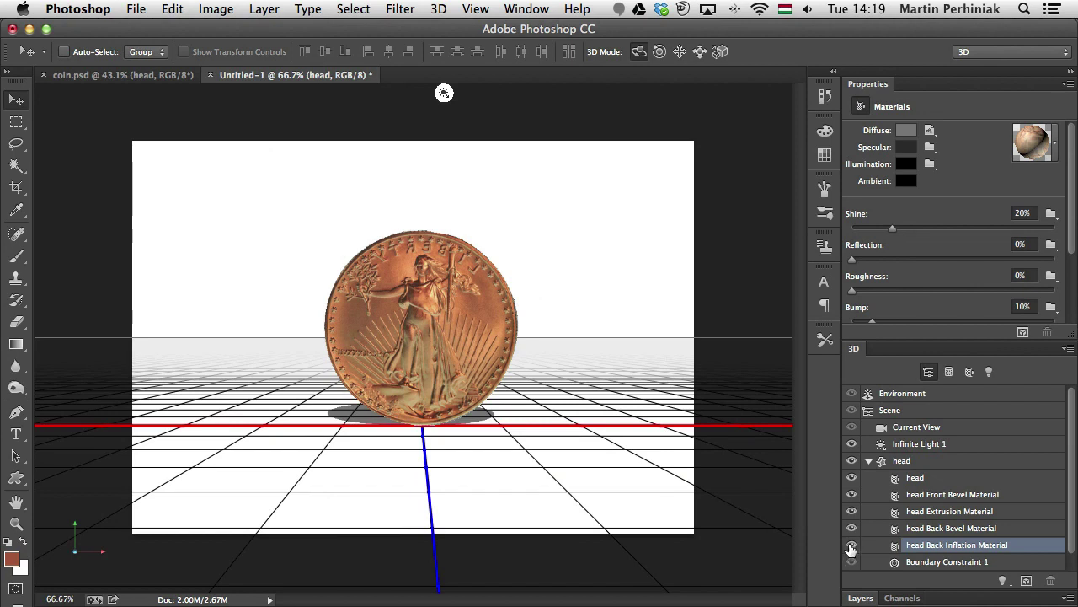
click(850, 546)
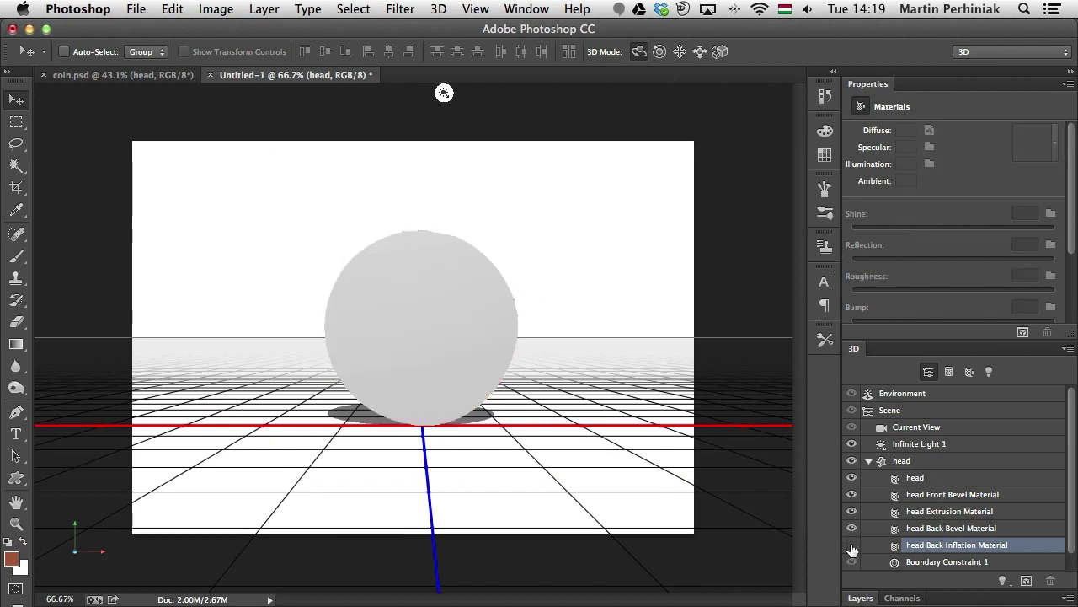
click(851, 546)
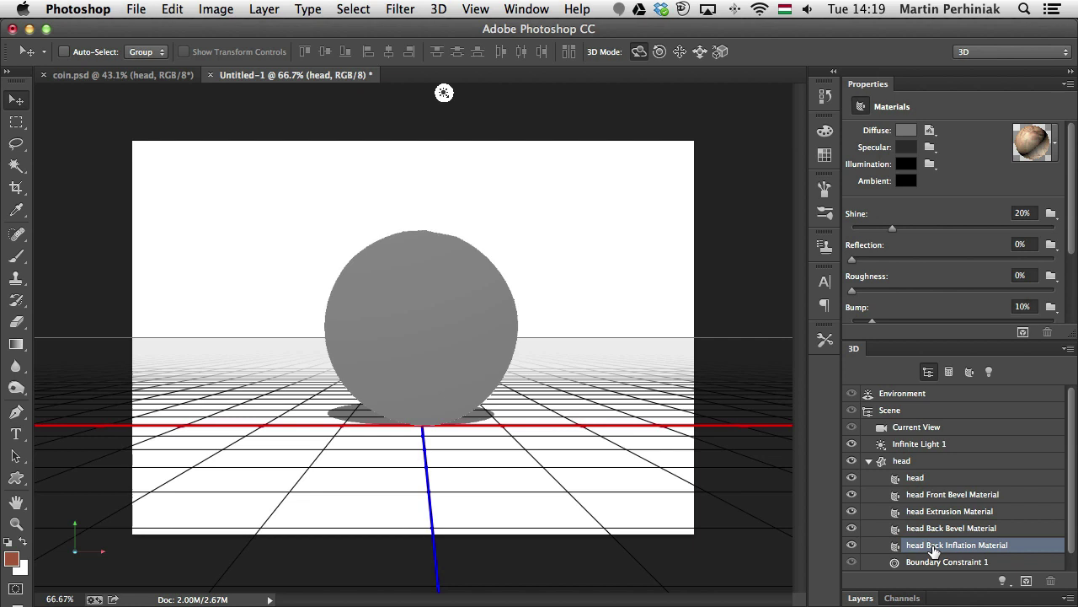
double_click(940, 545)
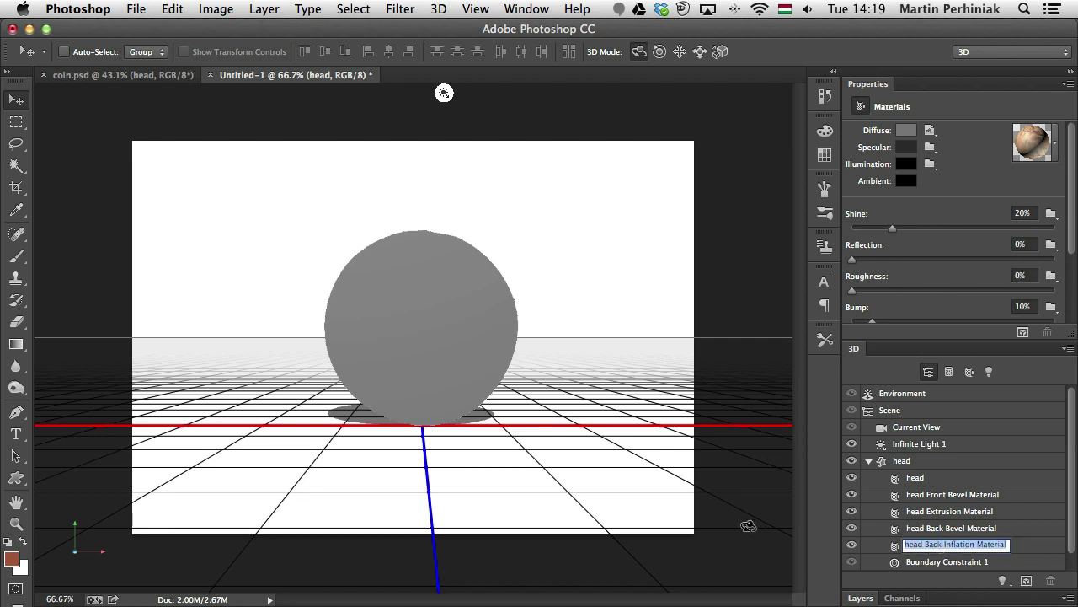
text(fail)
key(Return)
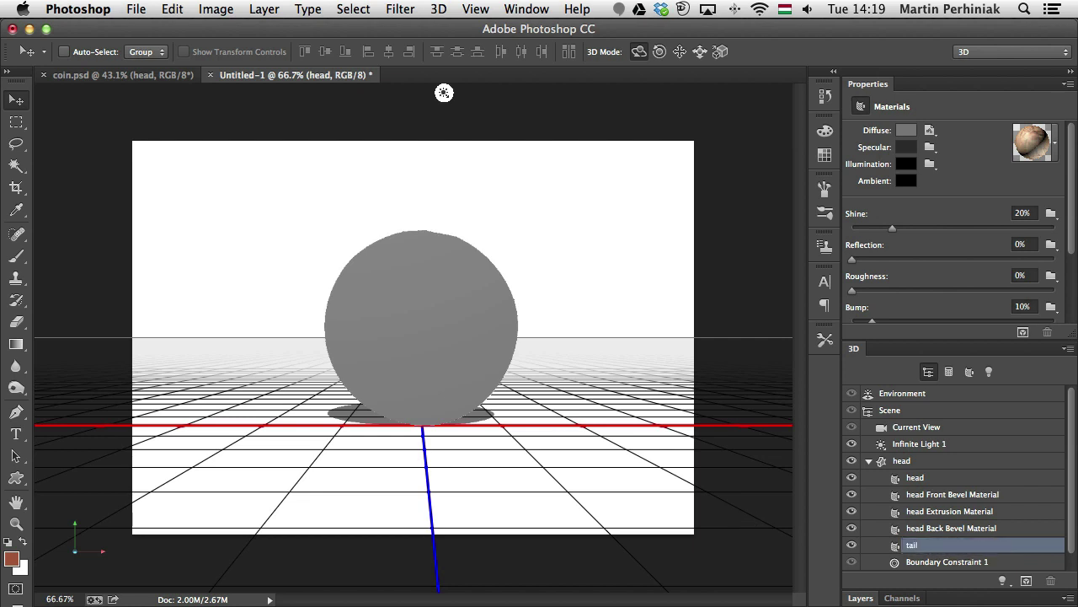
click(937, 462)
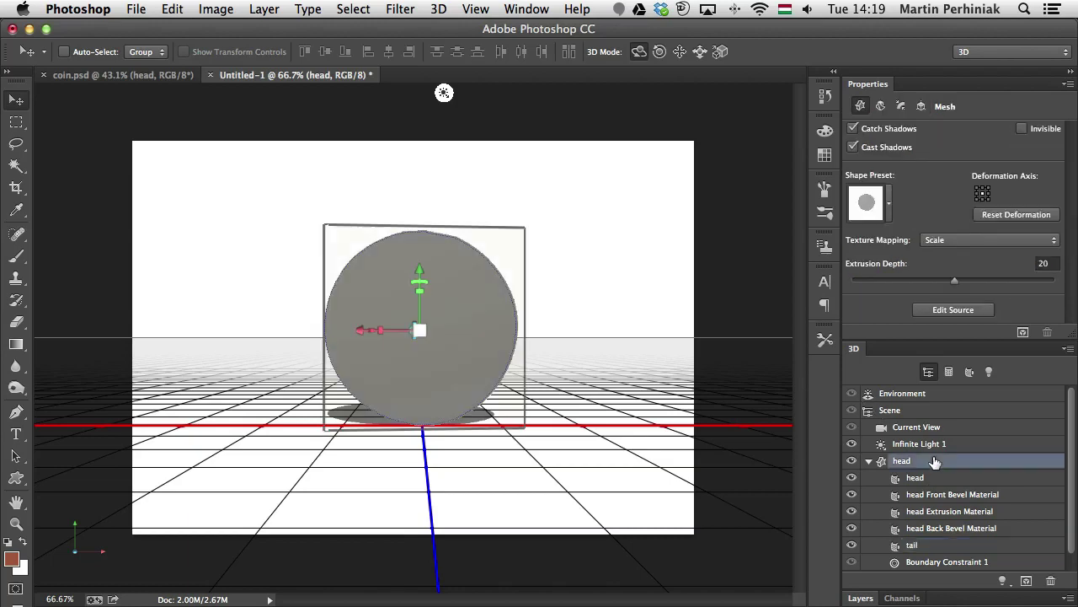
drag(621, 373, 549, 375)
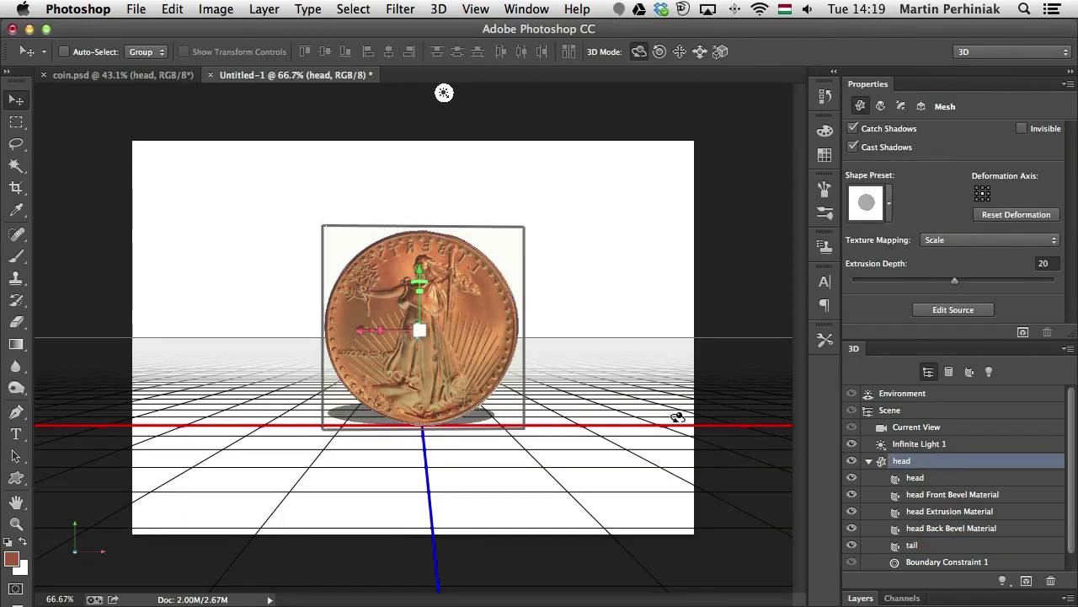
Step: Open the tail material's diffuse texture for editing with UV overlays shown
click(980, 547)
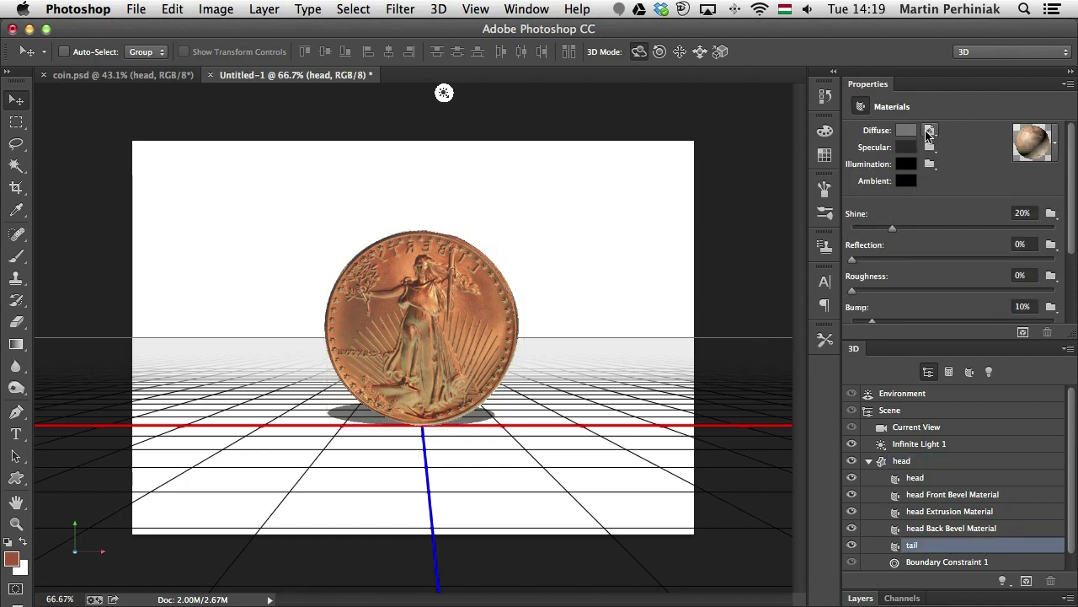
click(928, 134)
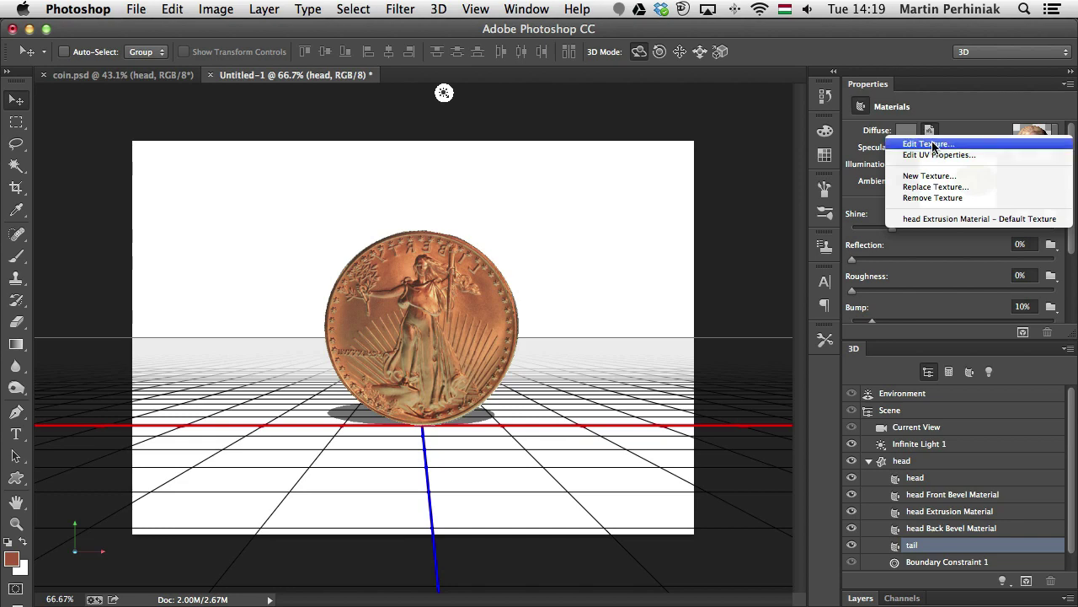
click(927, 144)
click(670, 275)
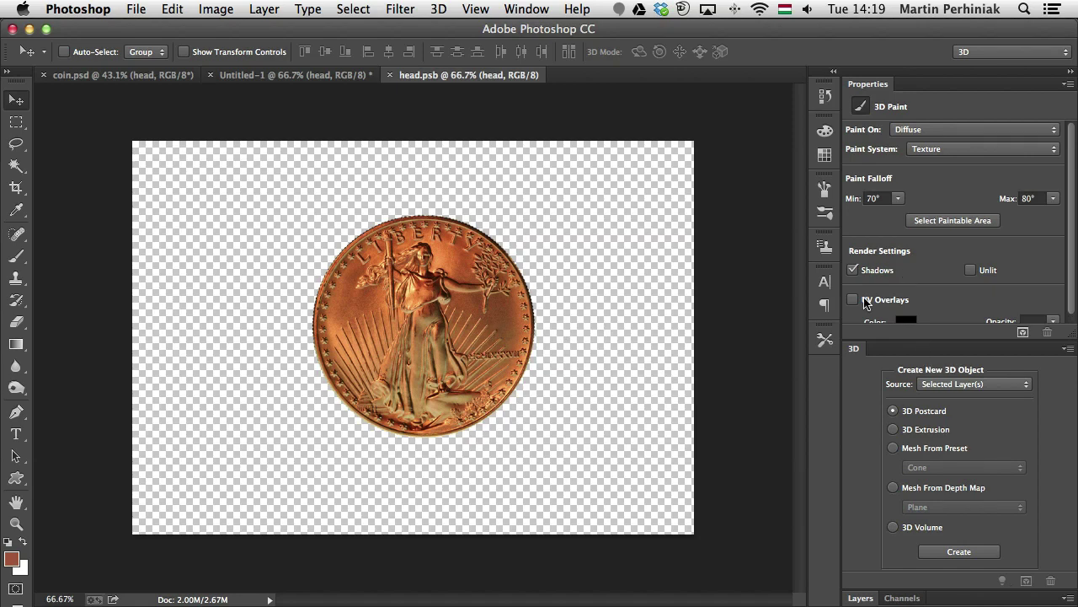
click(865, 298)
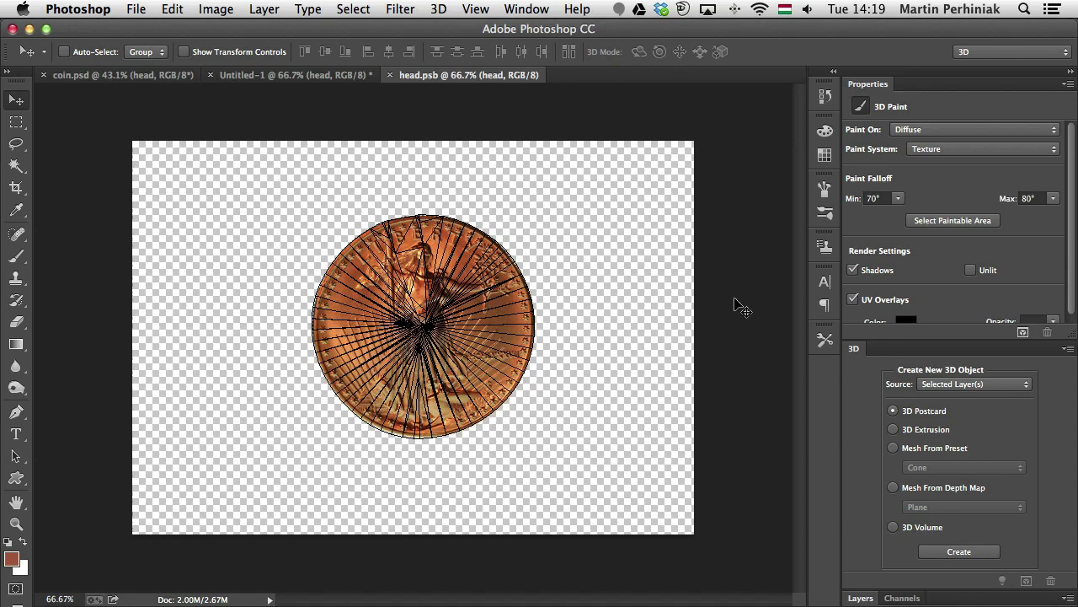
click(861, 598)
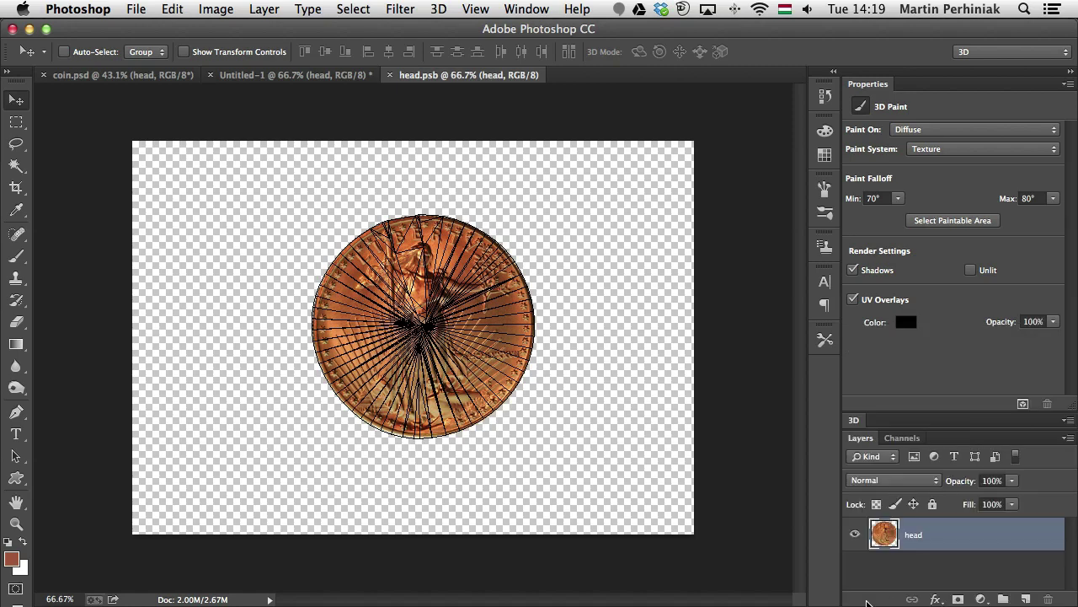
Step: Bring the eagle tail coin from coin.psd into the texture, scaled to fit the UV outline
click(118, 75)
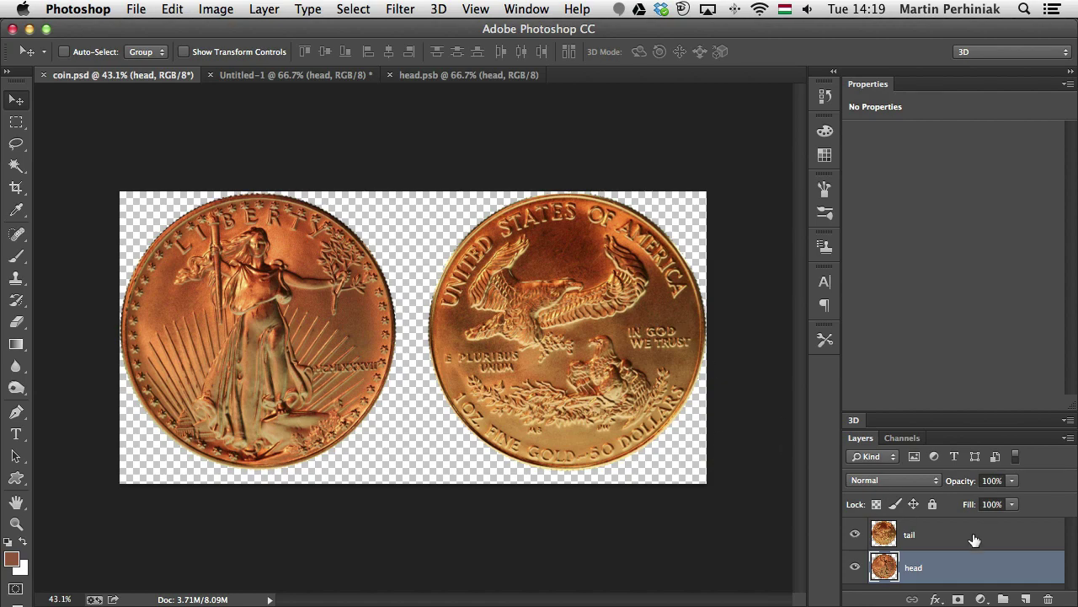
click(974, 539)
drag(576, 328, 447, 78)
drag(448, 312, 449, 313)
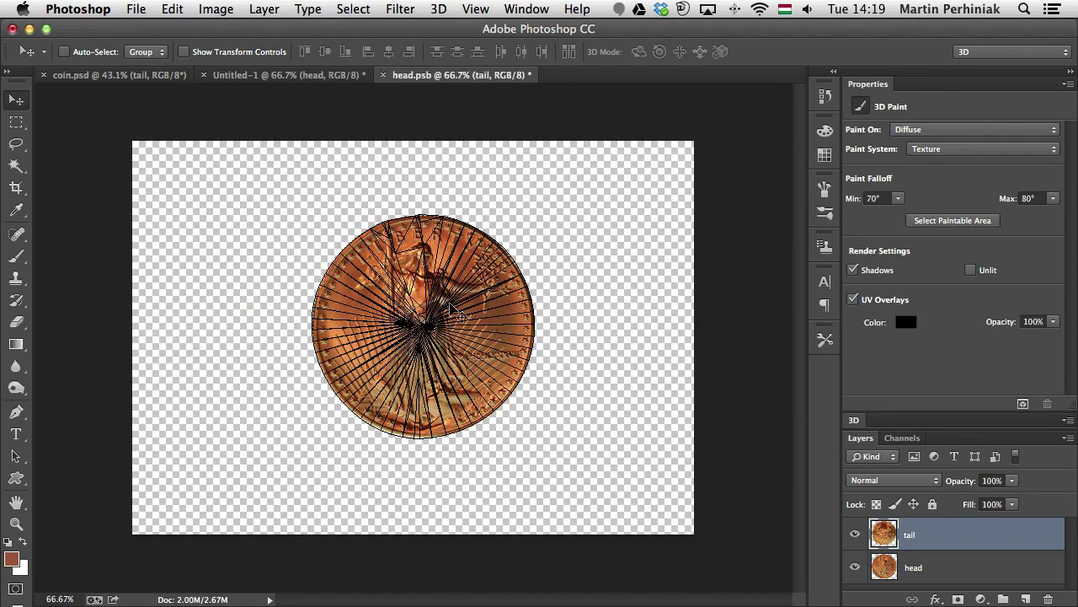
key(super+t)
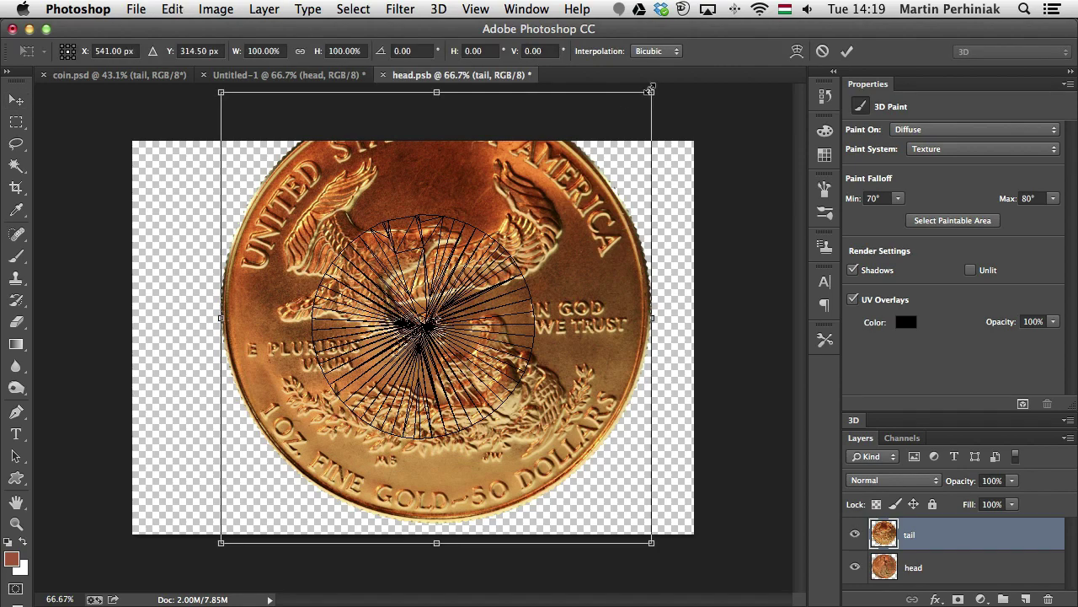
drag(650, 89, 429, 332)
drag(317, 381, 414, 264)
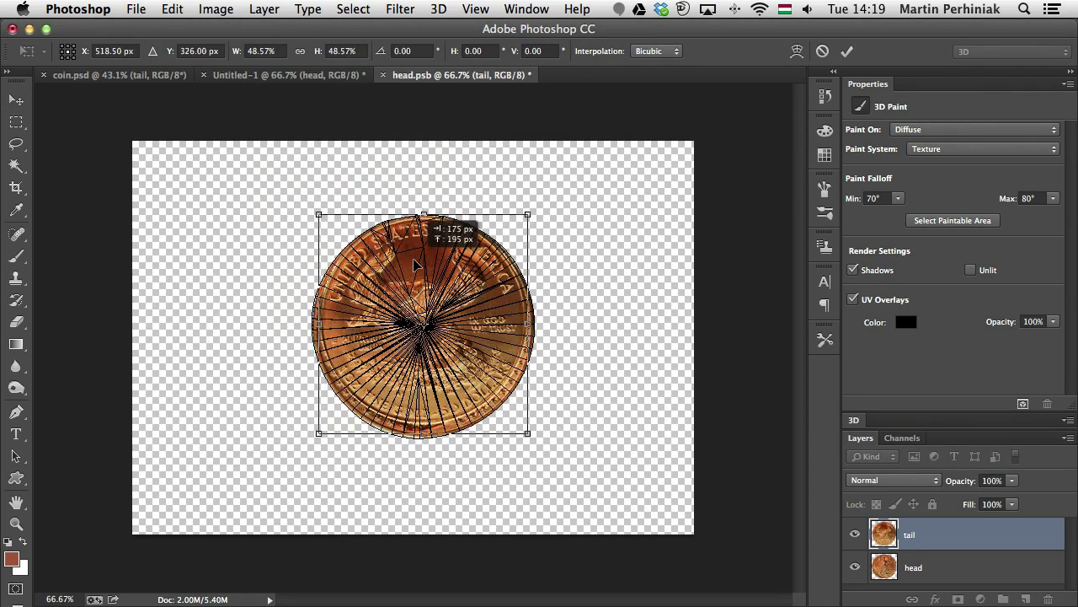
drag(527, 431, 542, 447)
key(Return)
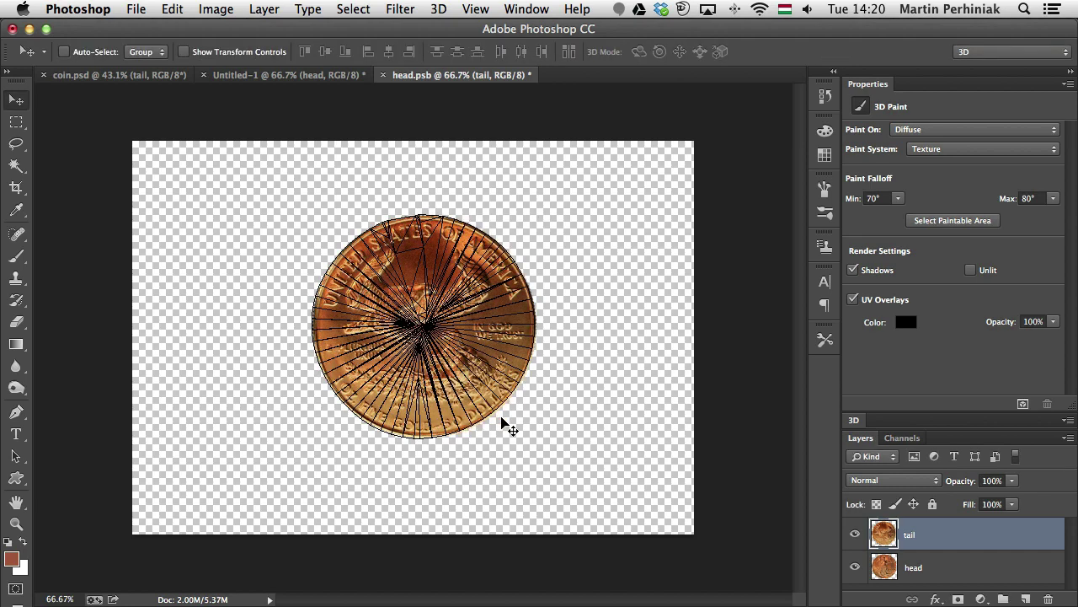
Step: Delete the head layer from the texture, then save and close it
click(855, 534)
click(855, 544)
click(915, 570)
key(Delete)
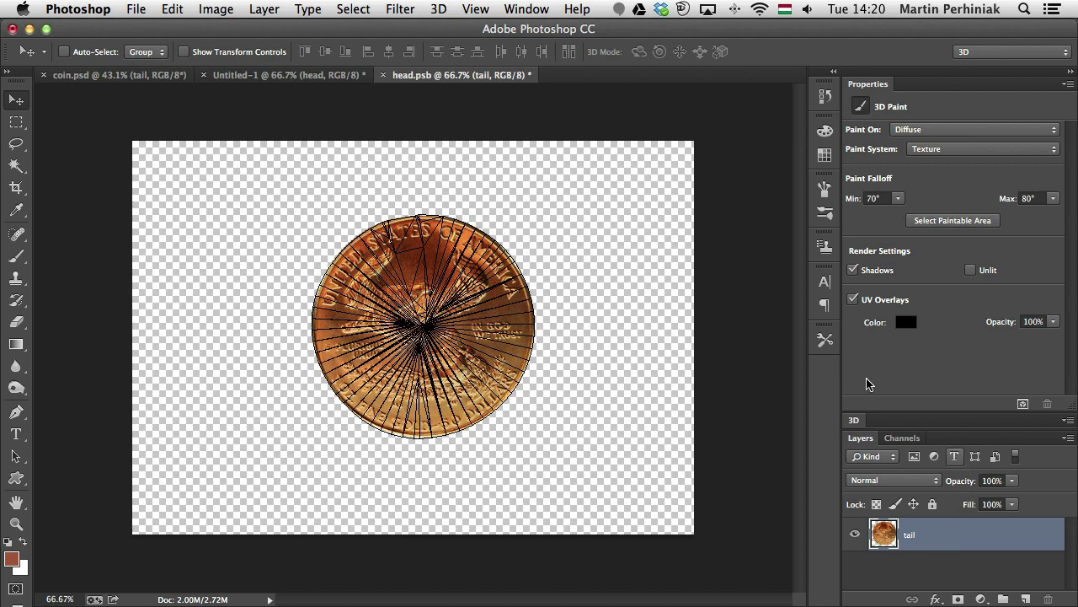
key(super+s)
key(super+w)
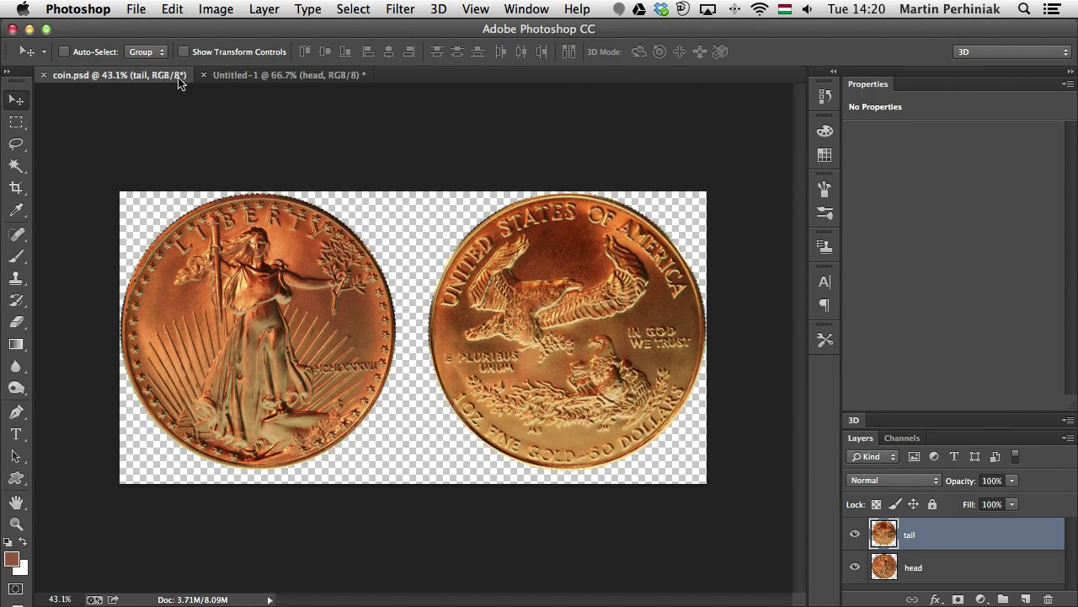
Step: Open the tail material's diffuse texture for editing from the 3D scene
click(270, 75)
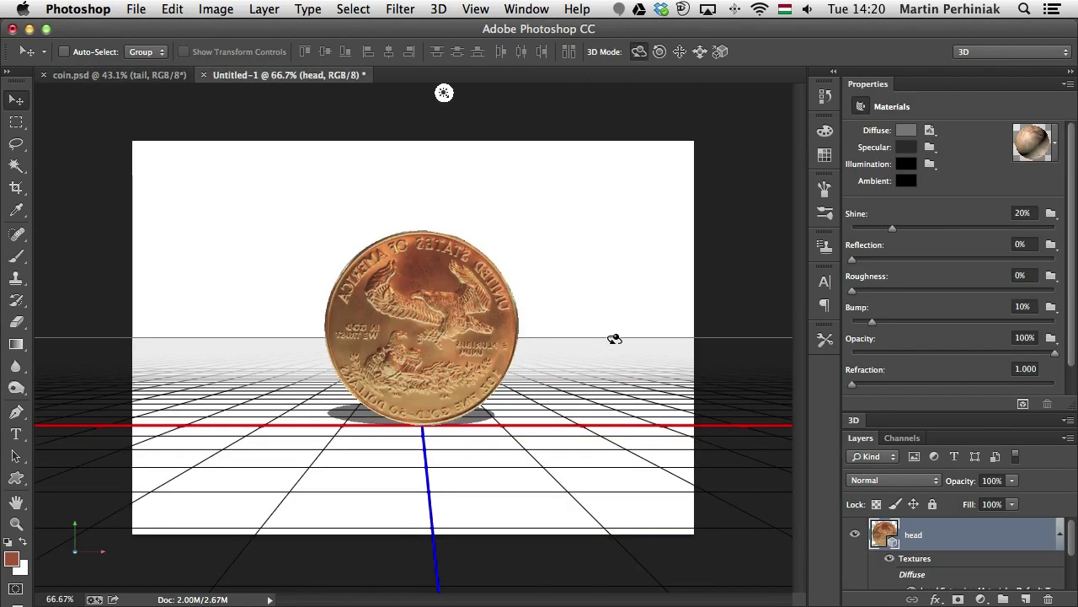
click(634, 341)
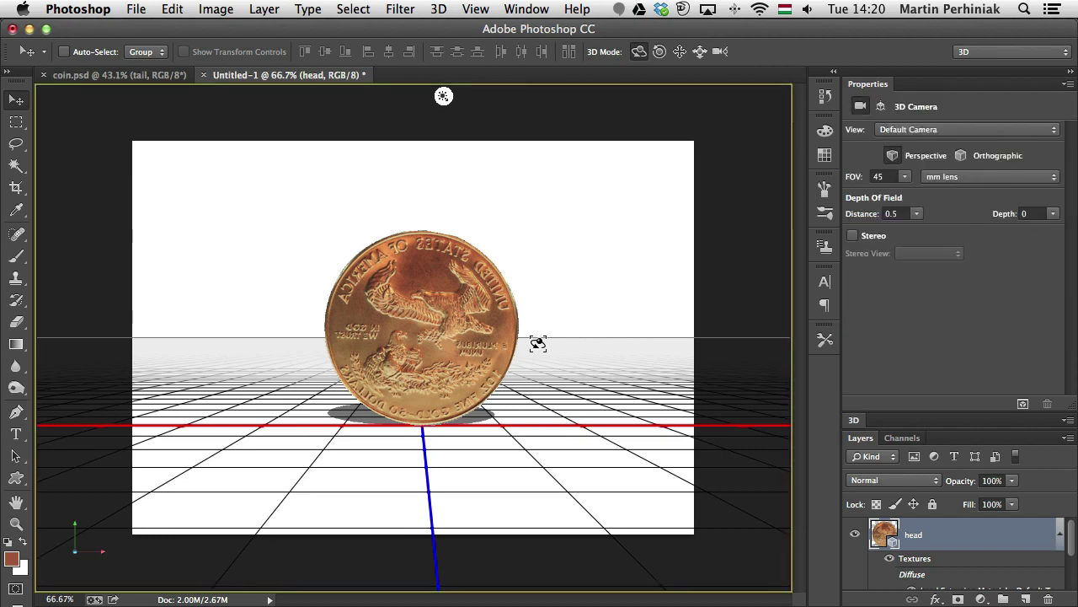
drag(623, 318, 525, 312)
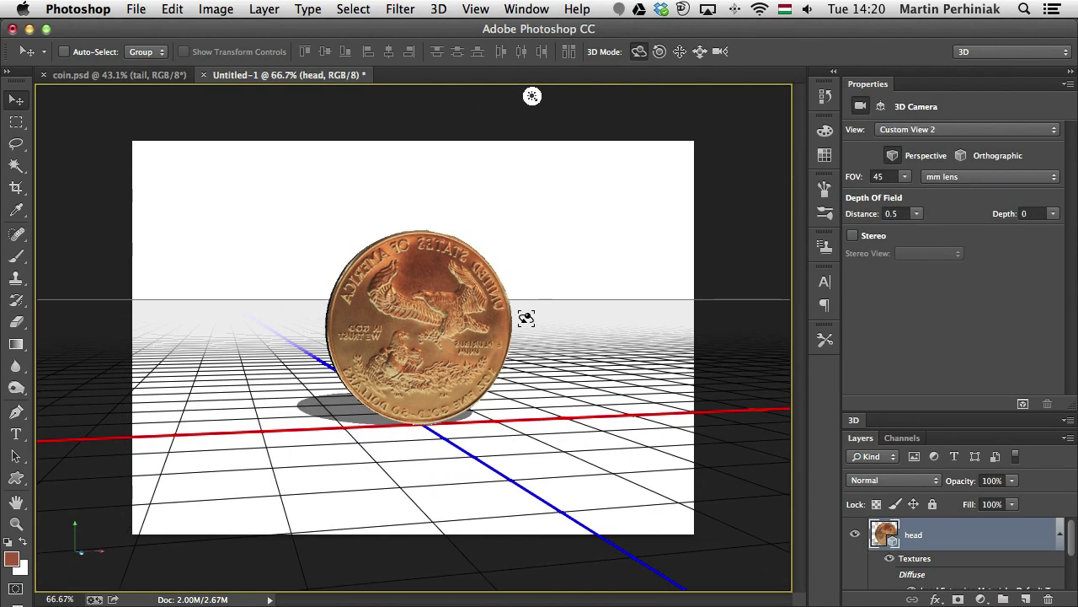
key(super+z)
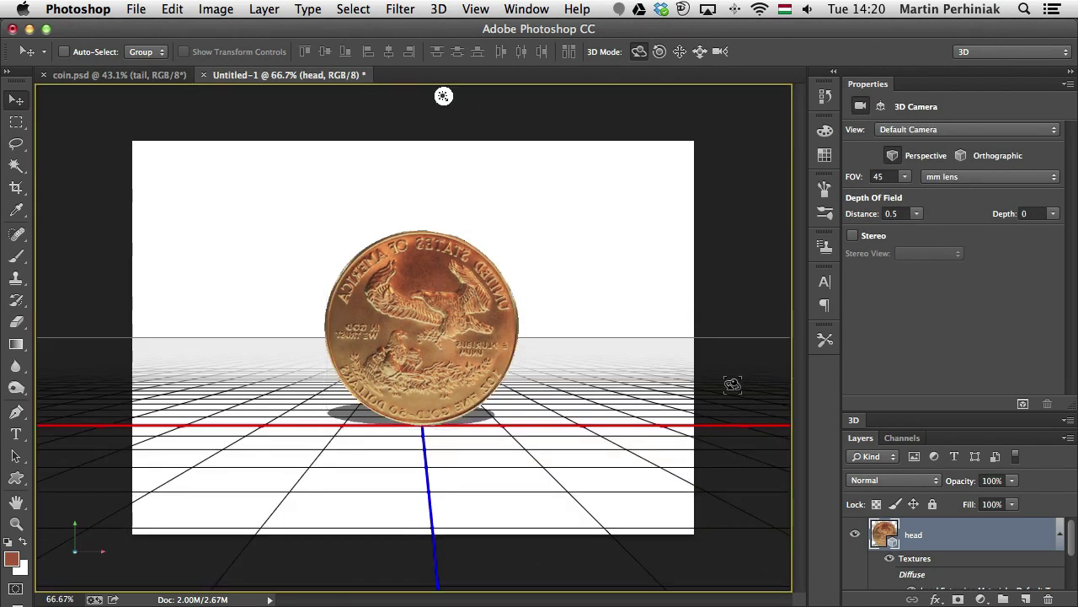
click(910, 423)
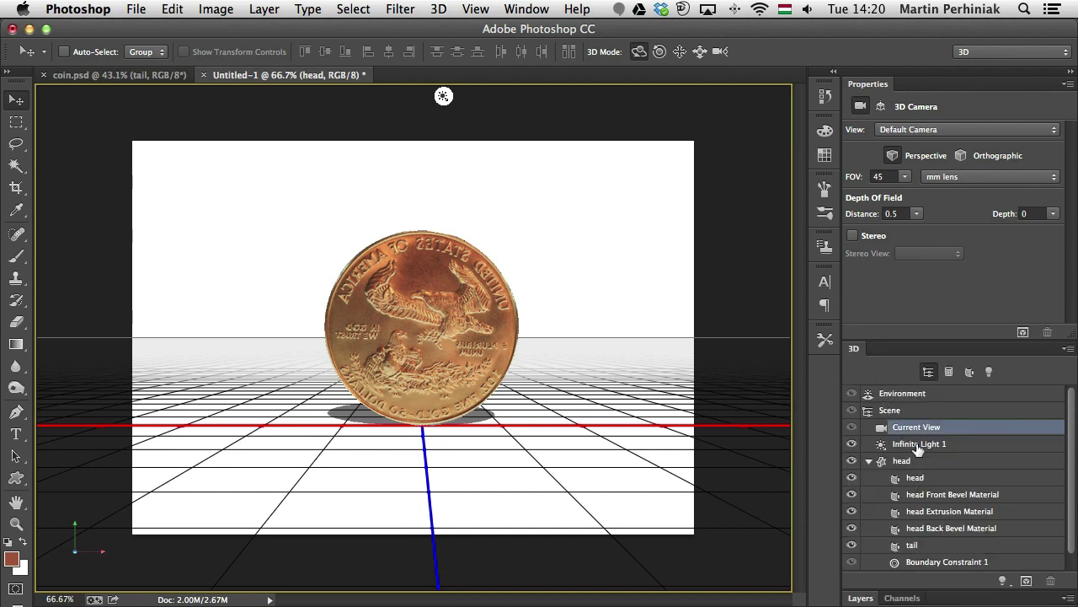
click(940, 547)
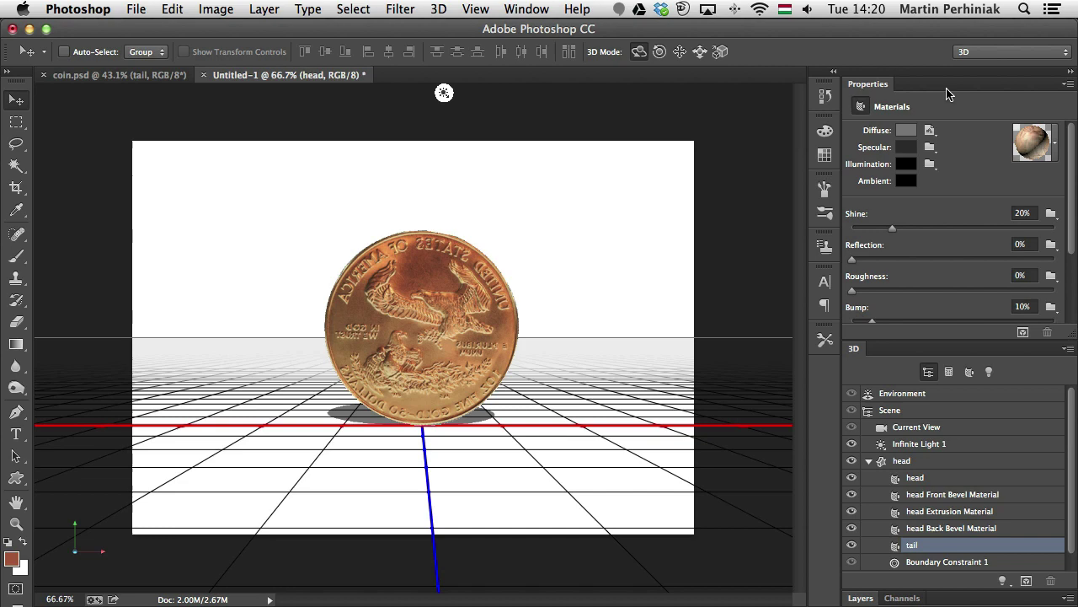
click(929, 131)
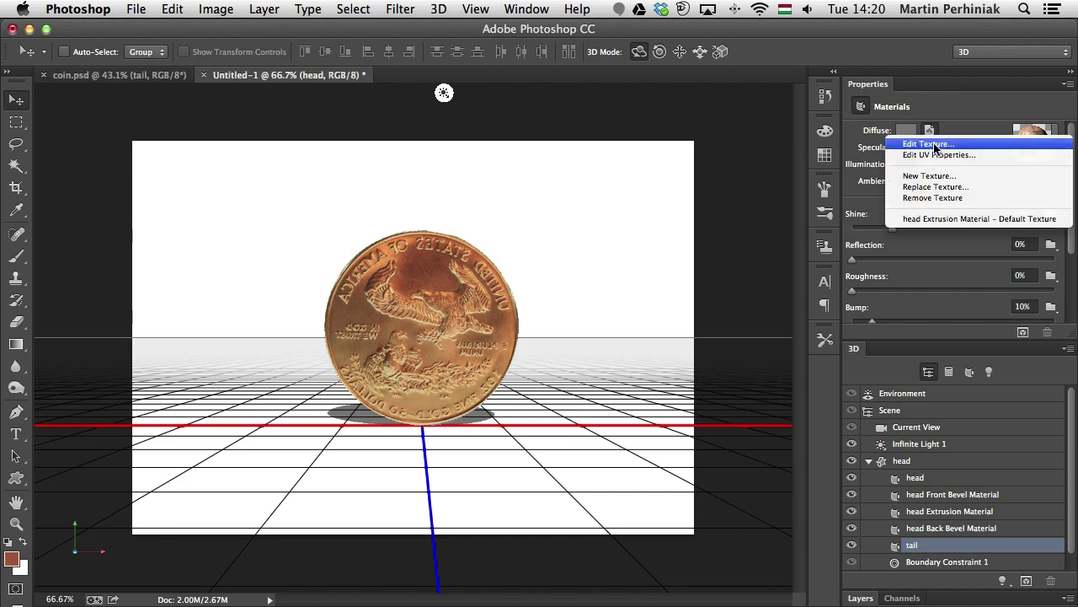
click(927, 143)
click(666, 267)
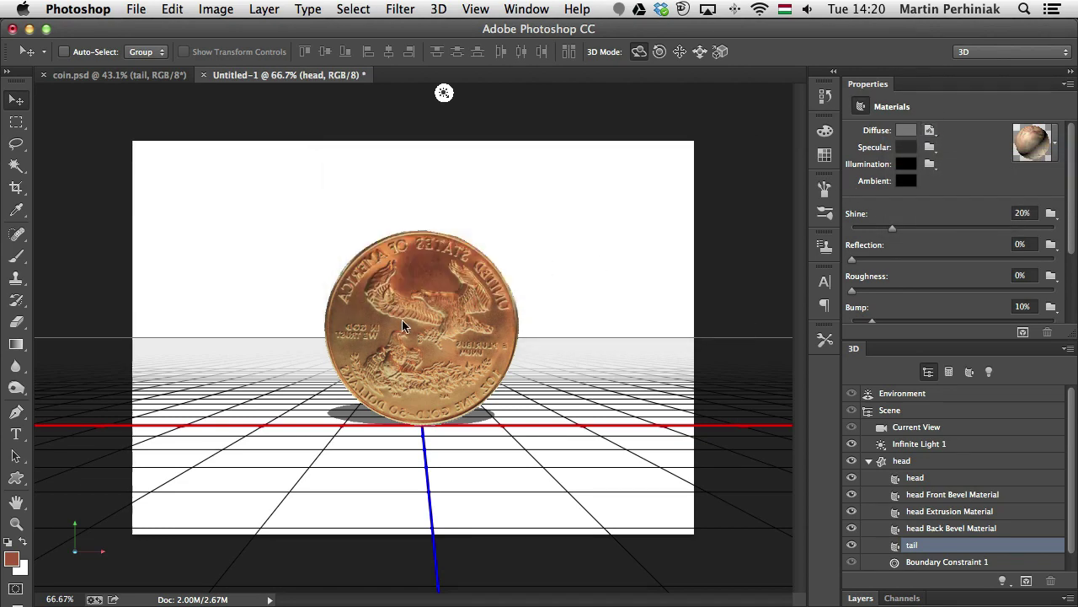
Step: Flip the eagle texture horizontally, then save and close head.psb
click(179, 8)
mouse_move(291, 352)
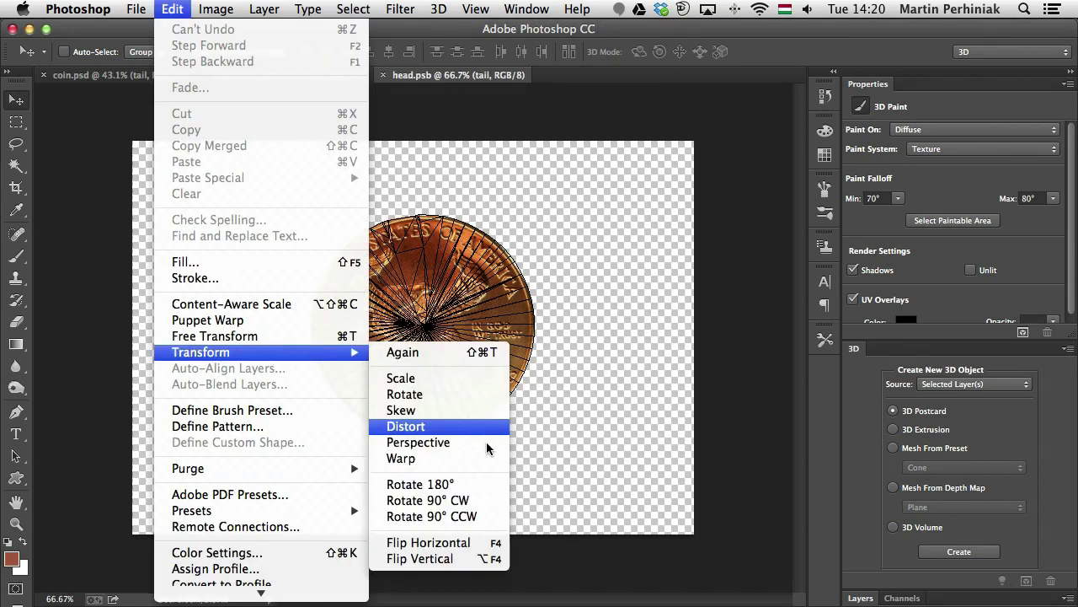
click(471, 542)
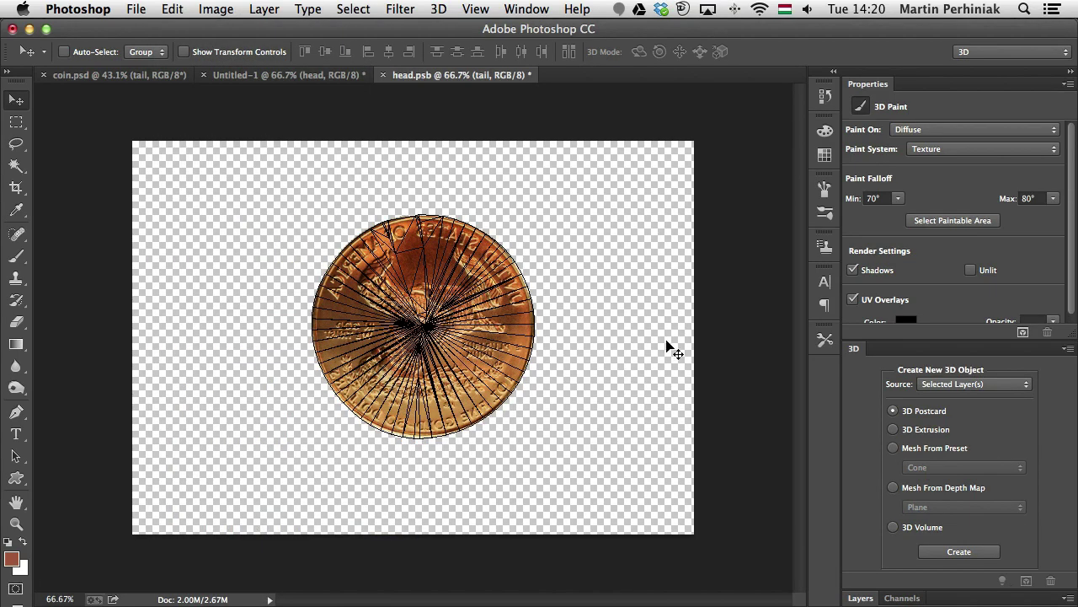
key(super+s)
key(super+w)
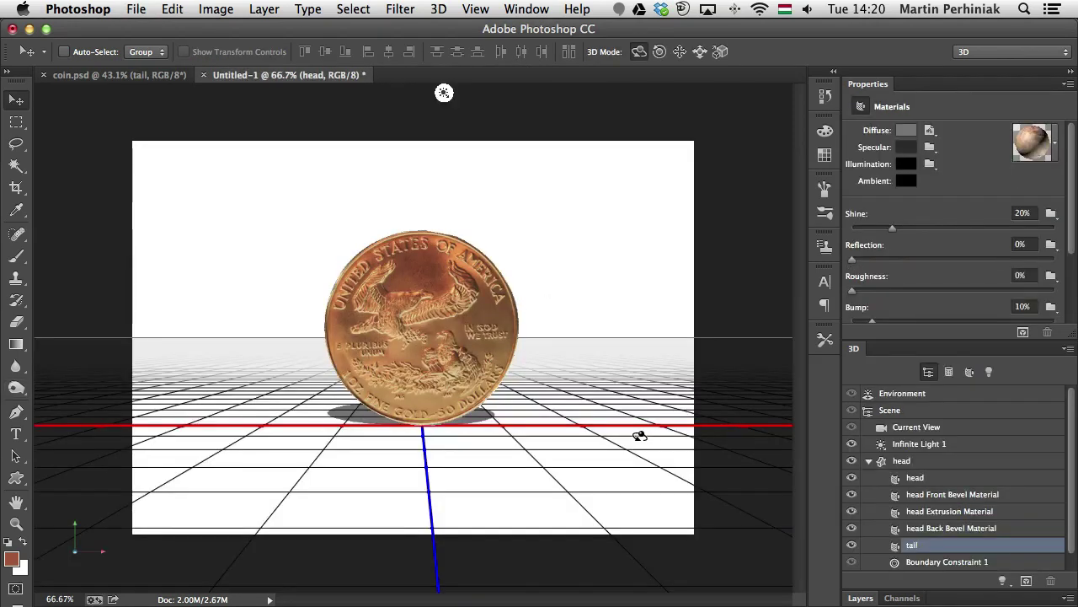
Step: Rename the head mesh to 'coin'
click(939, 462)
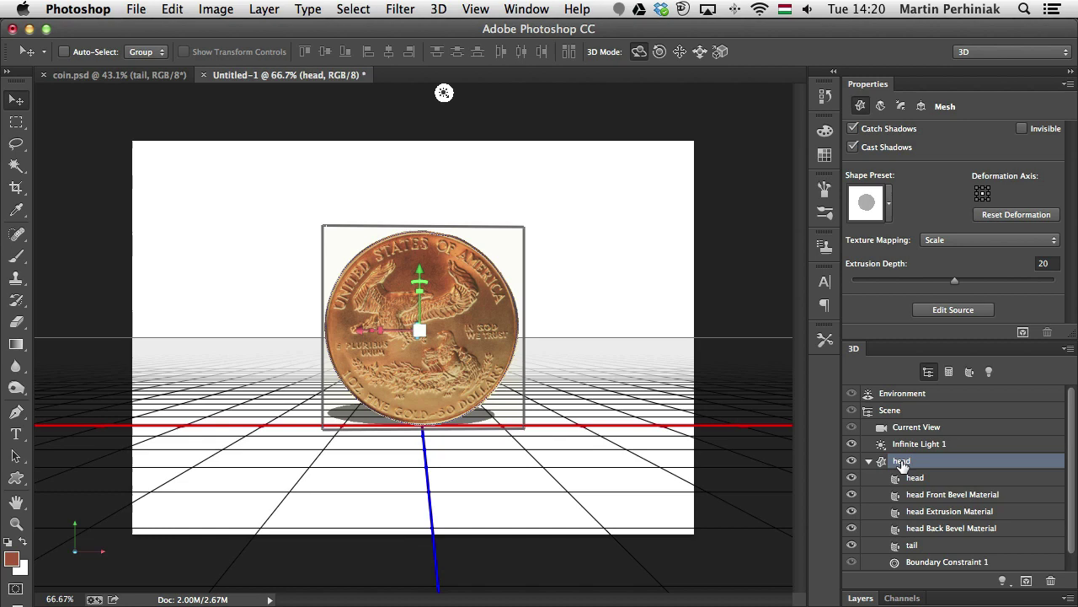
double_click(901, 461)
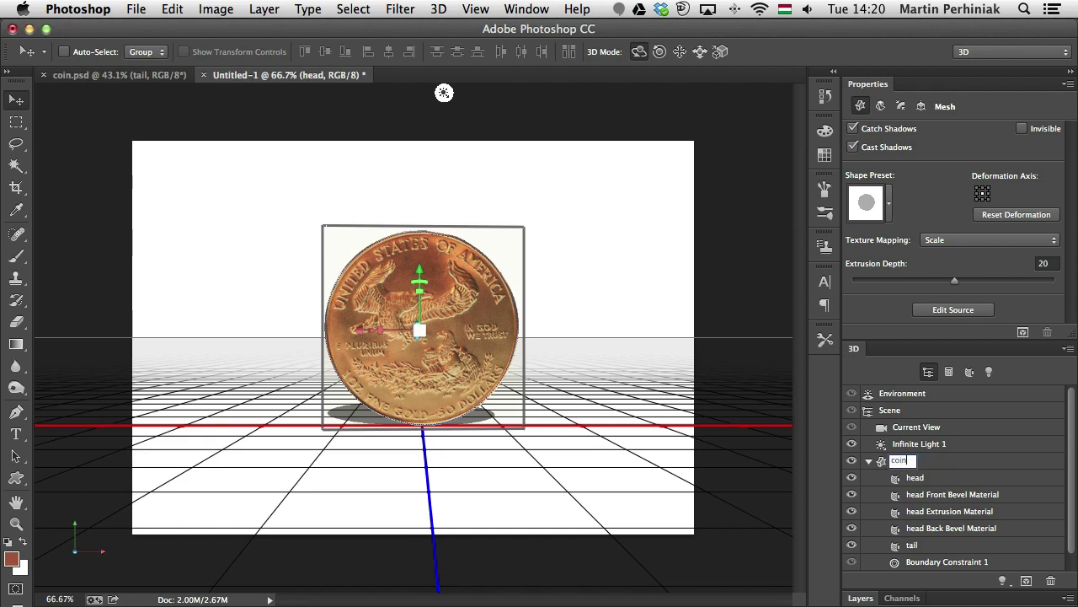
key(Return)
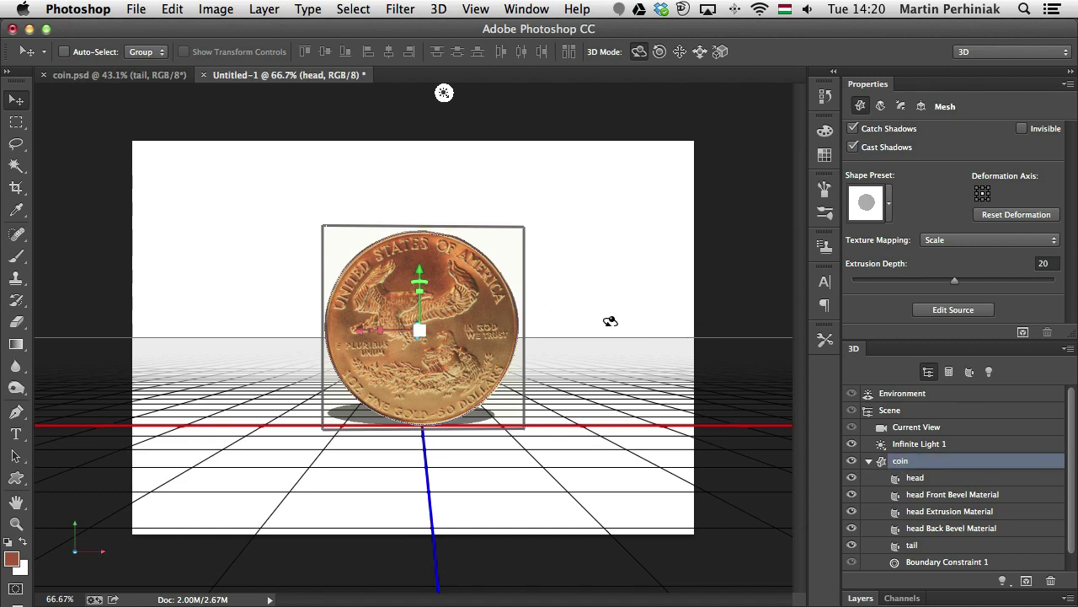
Step: Spin the coin around so its eagle back faces forward
mouse_move(609, 317)
mouse_down()
mouse_move(69, 310)
mouse_move(606, 337)
mouse_up()
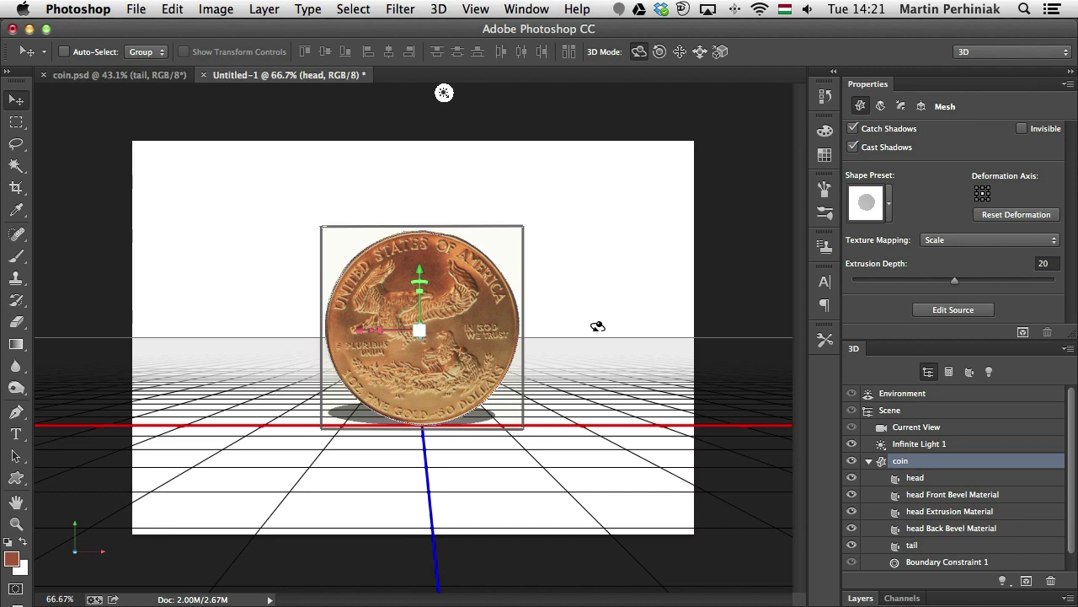
drag(595, 326, 566, 337)
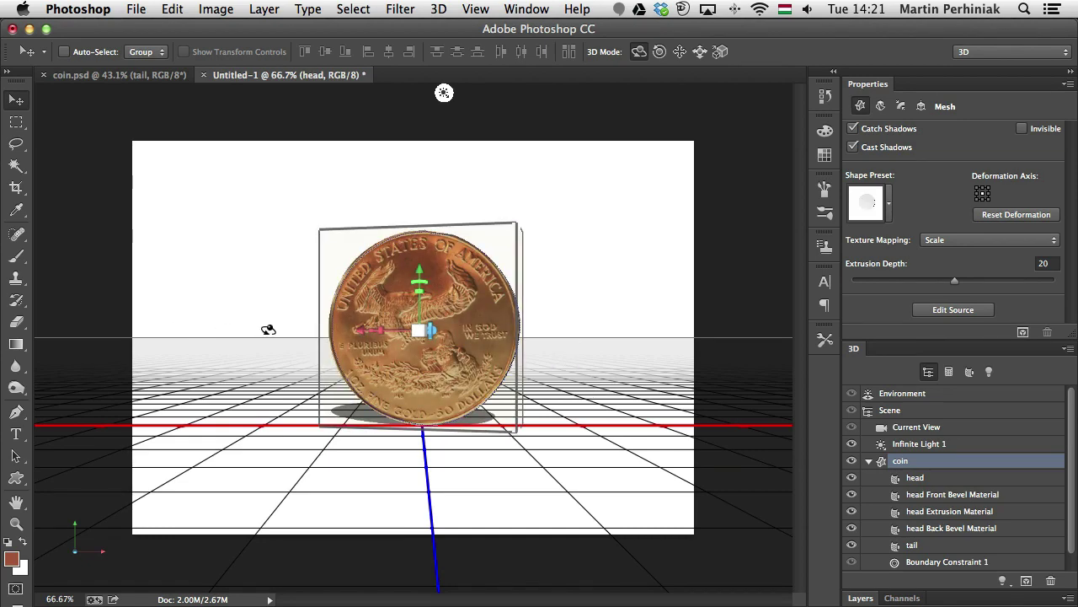
drag(269, 332, 809, 317)
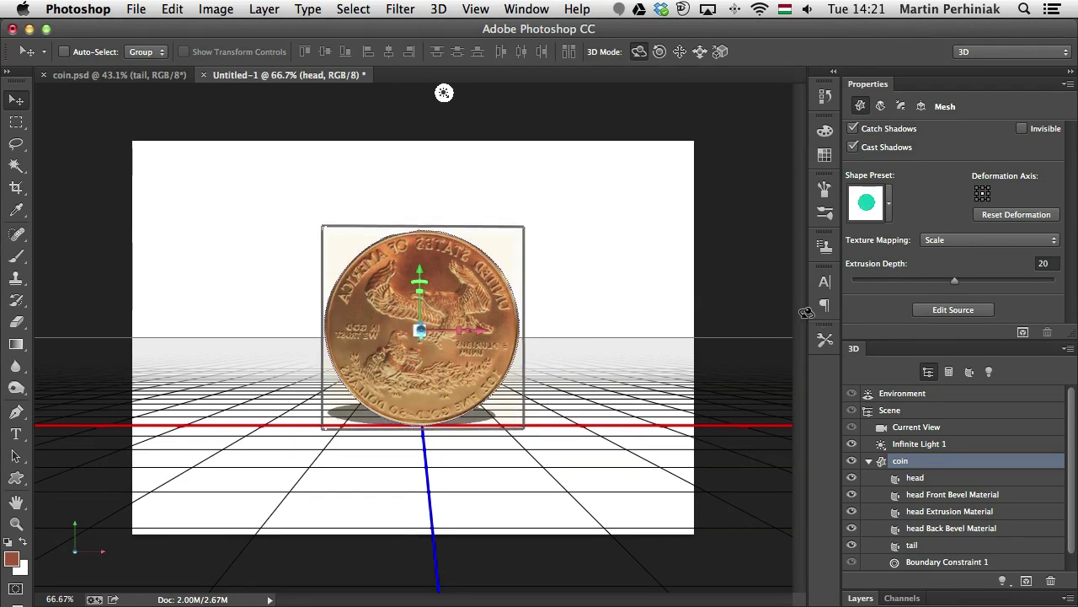
click(946, 478)
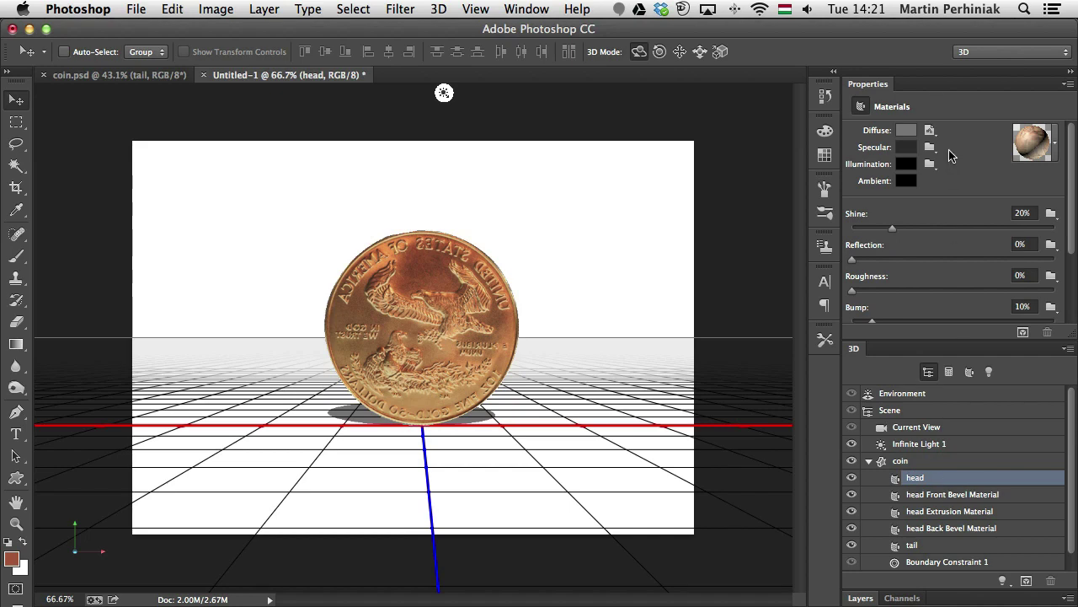
Step: Create a new default diffuse texture for the head material and open it for editing
click(930, 131)
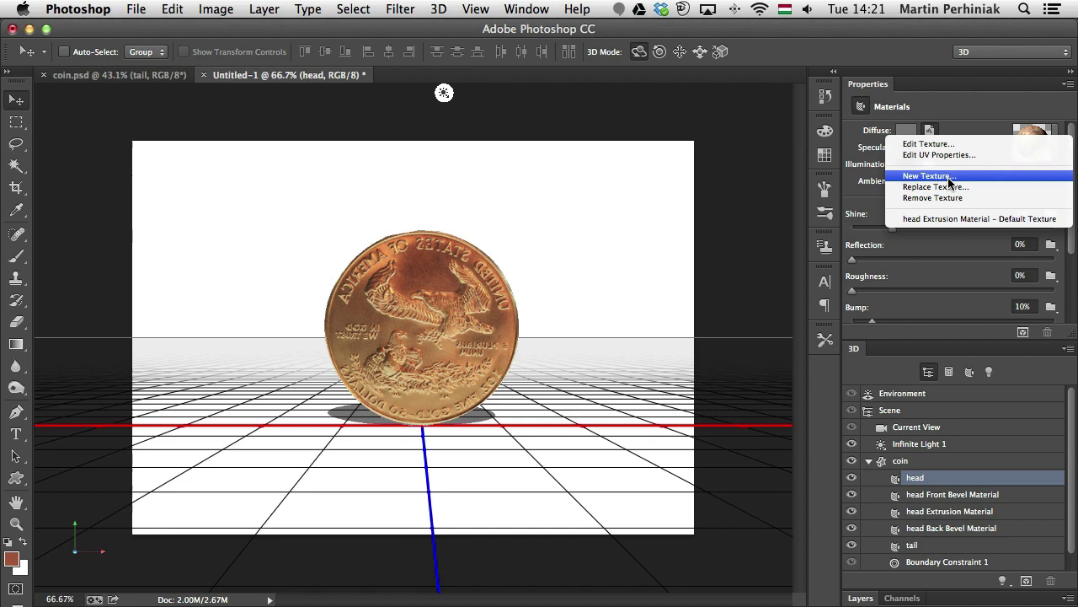
click(926, 175)
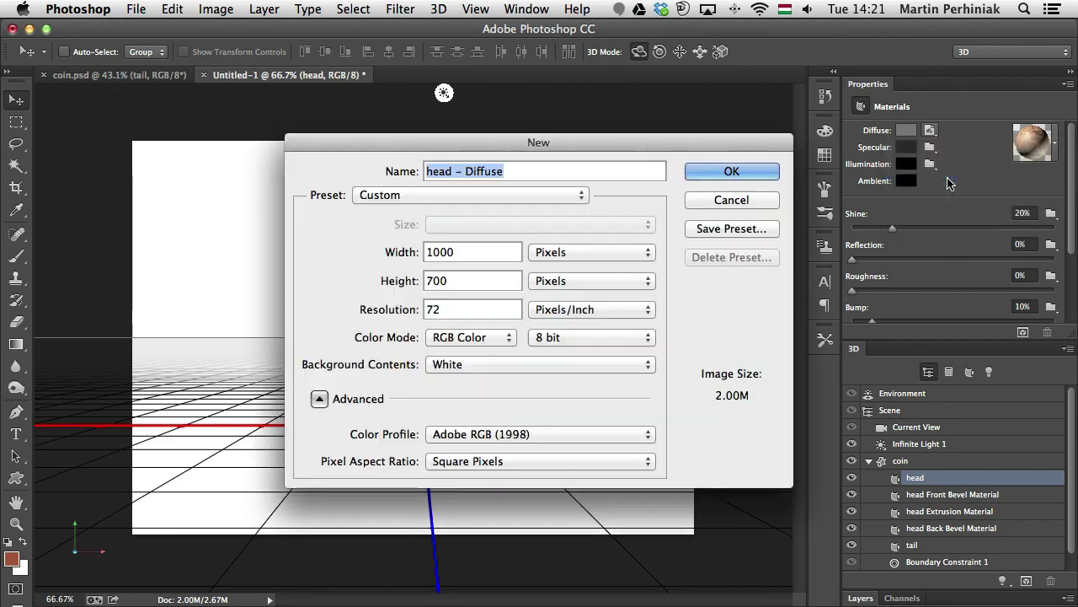
click(704, 177)
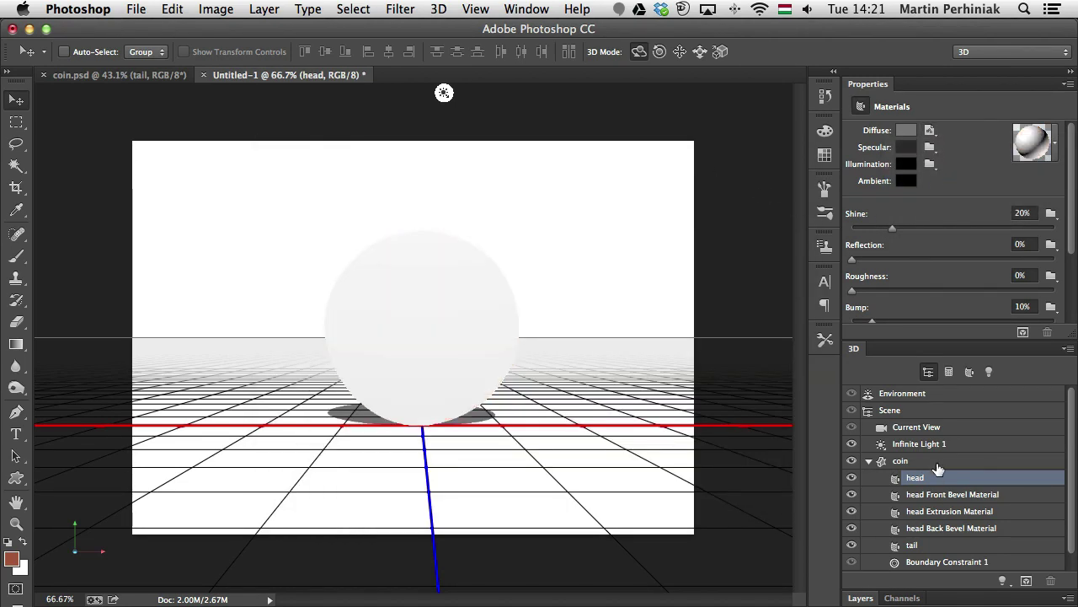
click(933, 132)
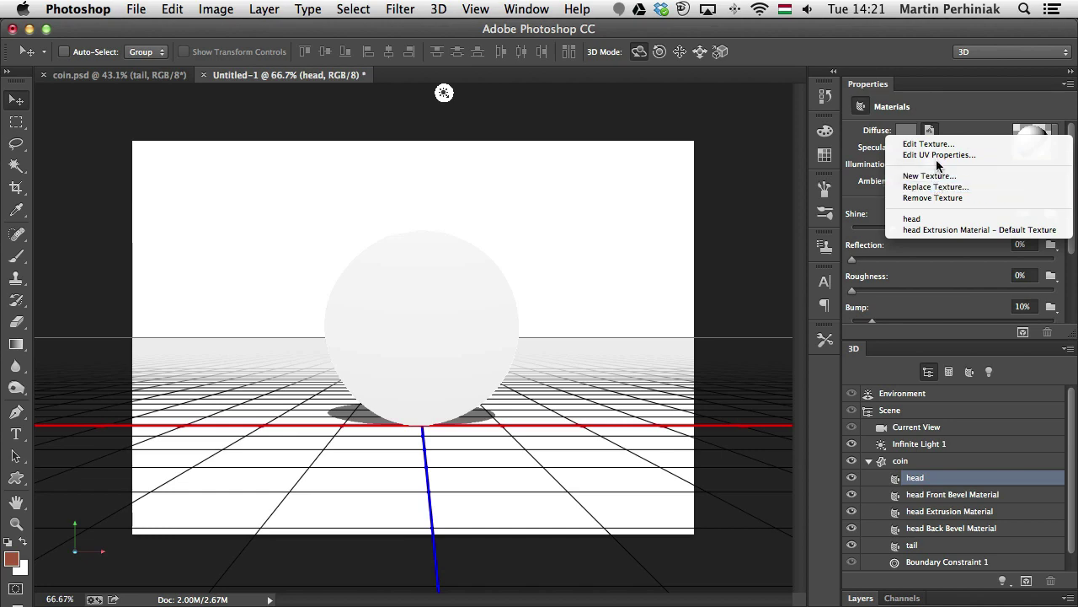
click(931, 144)
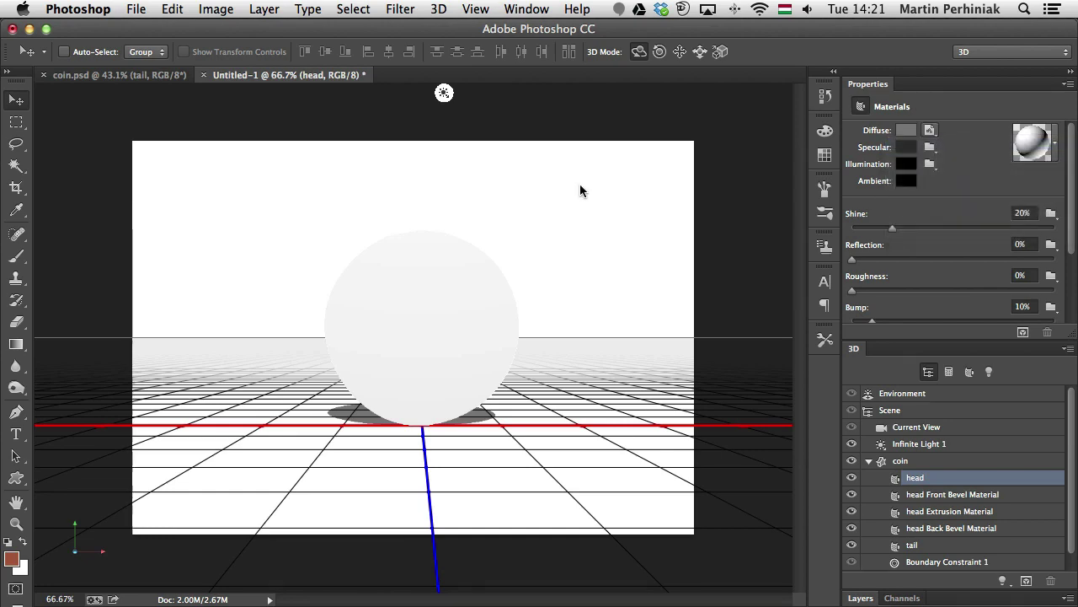
Step: Drop the Liberty coin into the texture, scale it to about 52% over the outline, and close
click(105, 78)
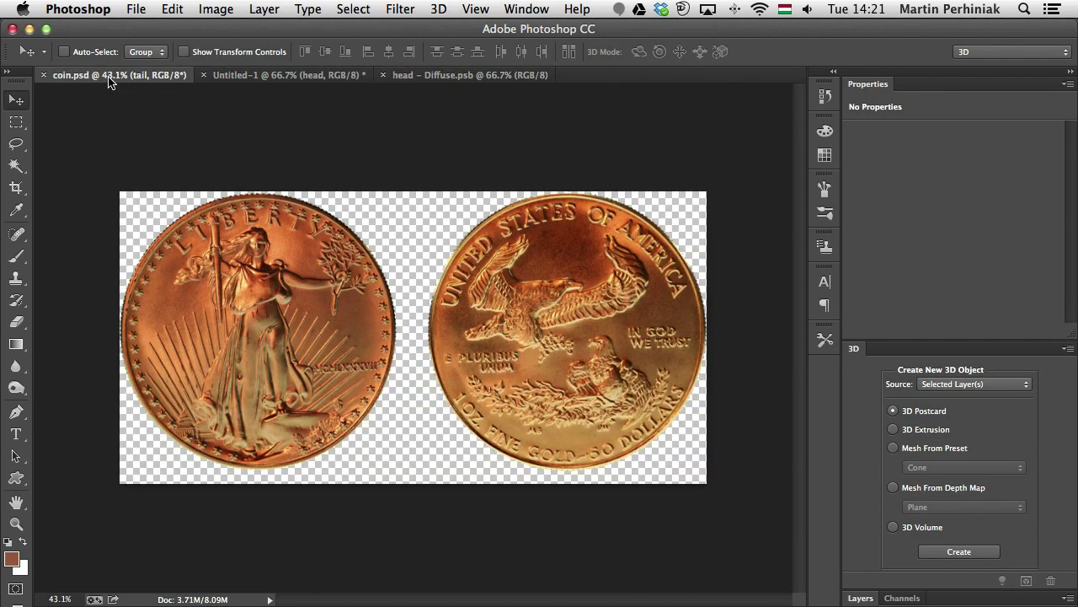
drag(278, 274, 459, 232)
drag(462, 289, 464, 290)
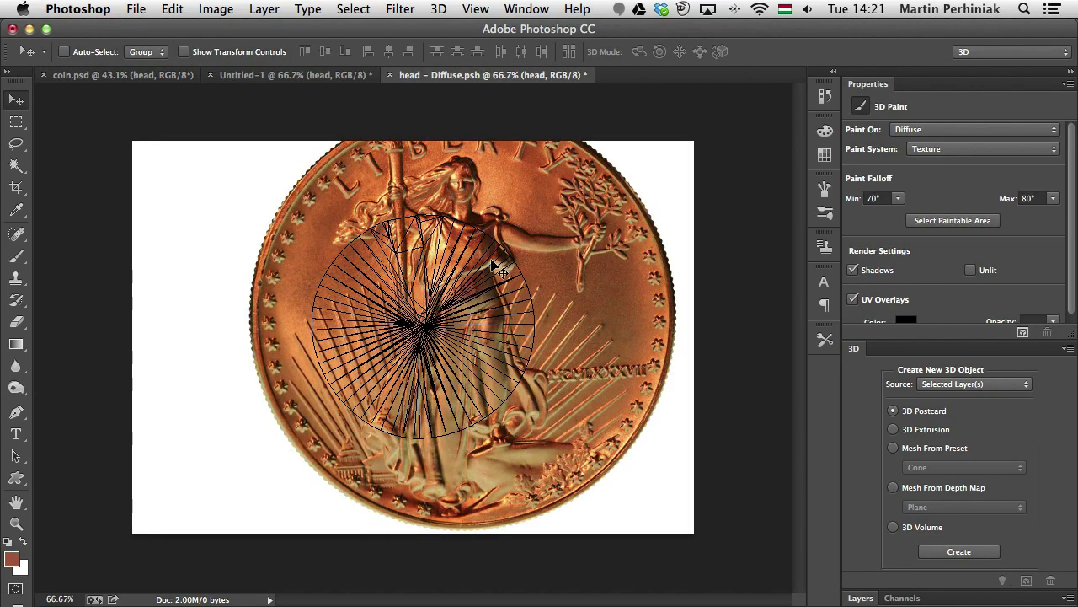
key(ctrl+t)
drag(673, 101, 578, 176)
drag(531, 233, 497, 242)
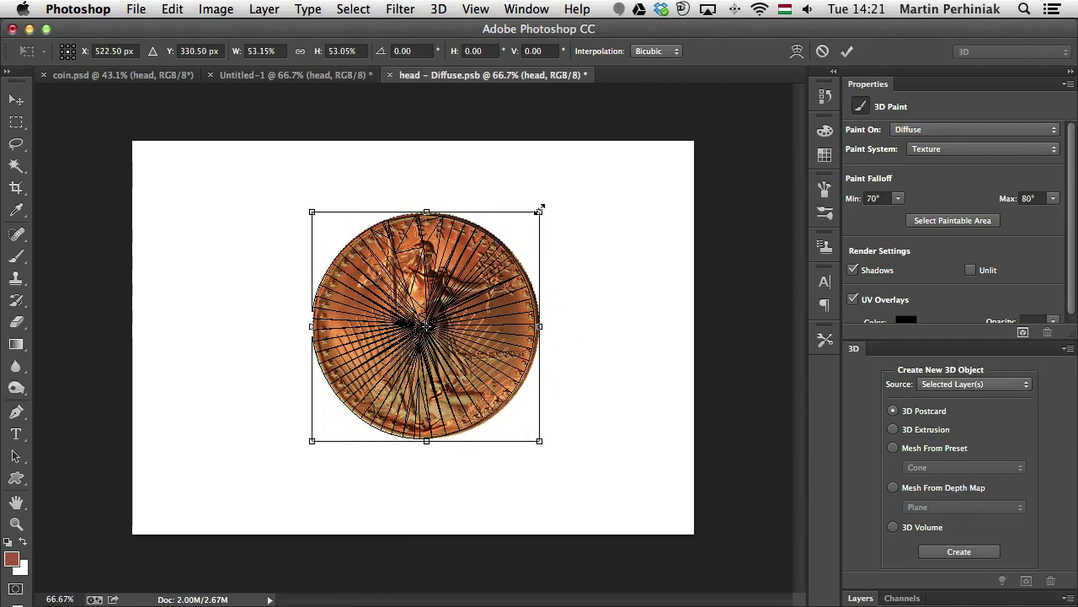
drag(540, 211, 534, 209)
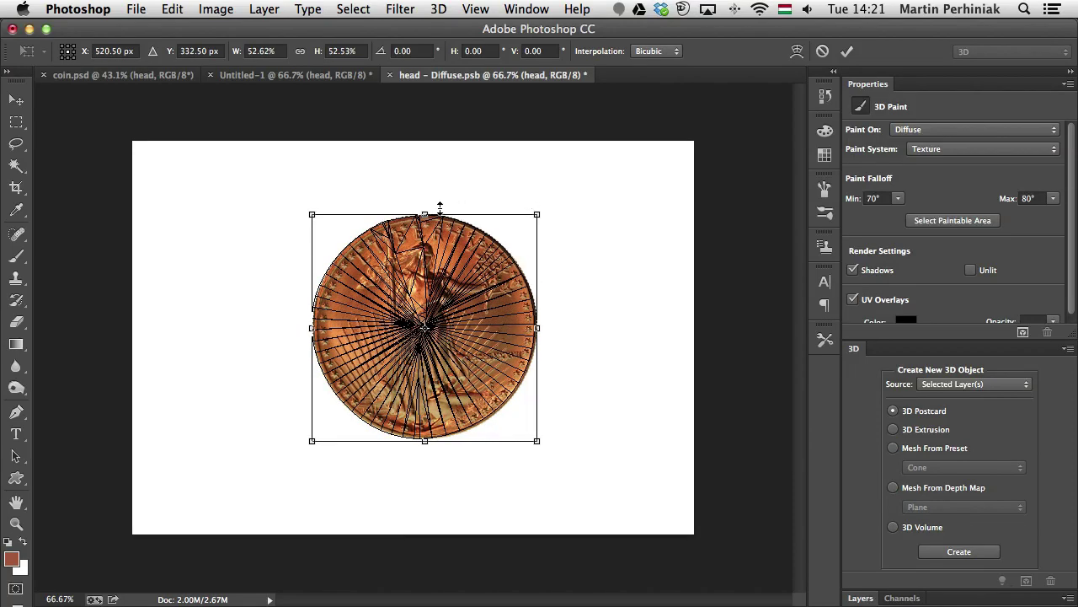
key(Return)
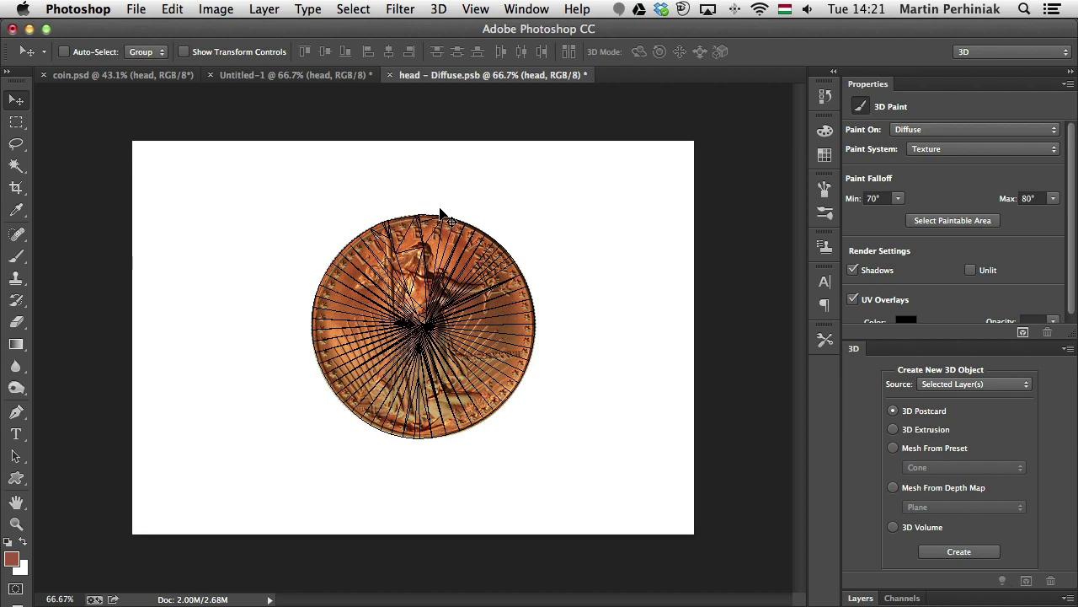
key(super+w)
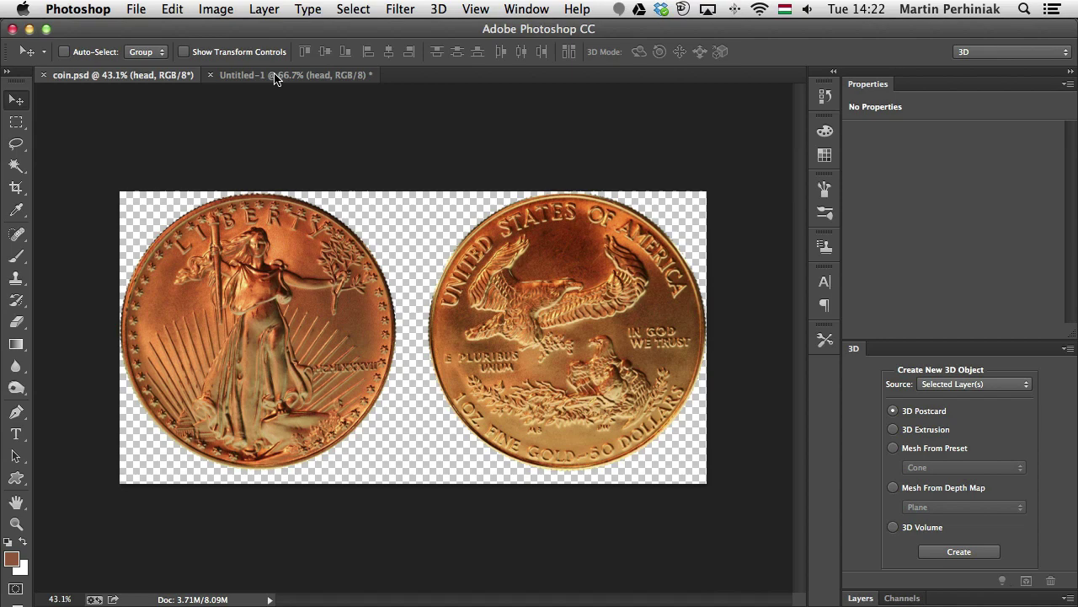
Step: Return to the 3D coin scene and rotate the coin edge-on
click(274, 76)
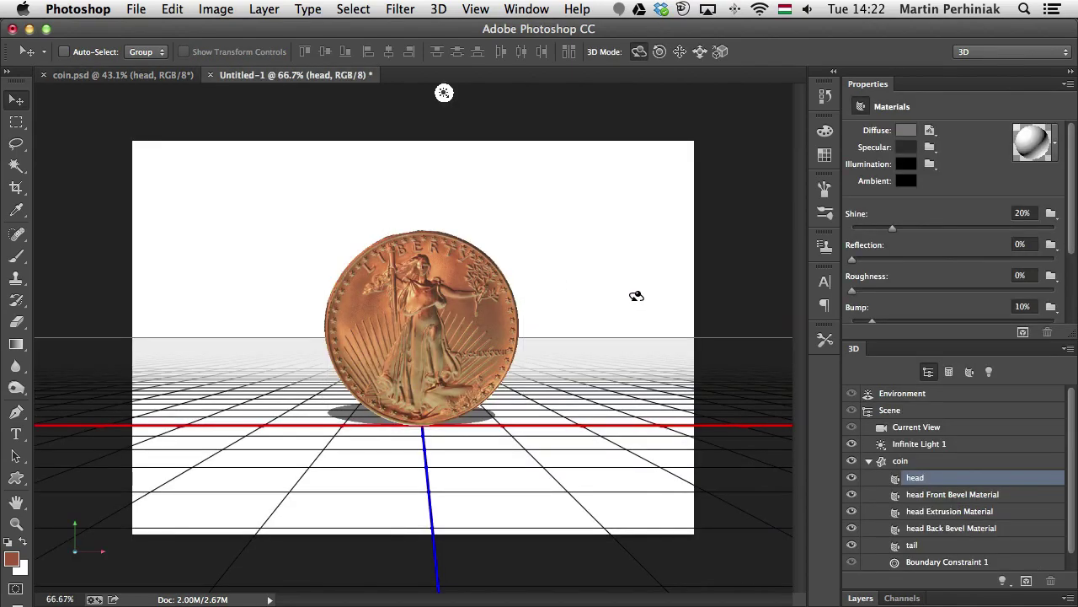
click(957, 466)
drag(600, 325, 319, 337)
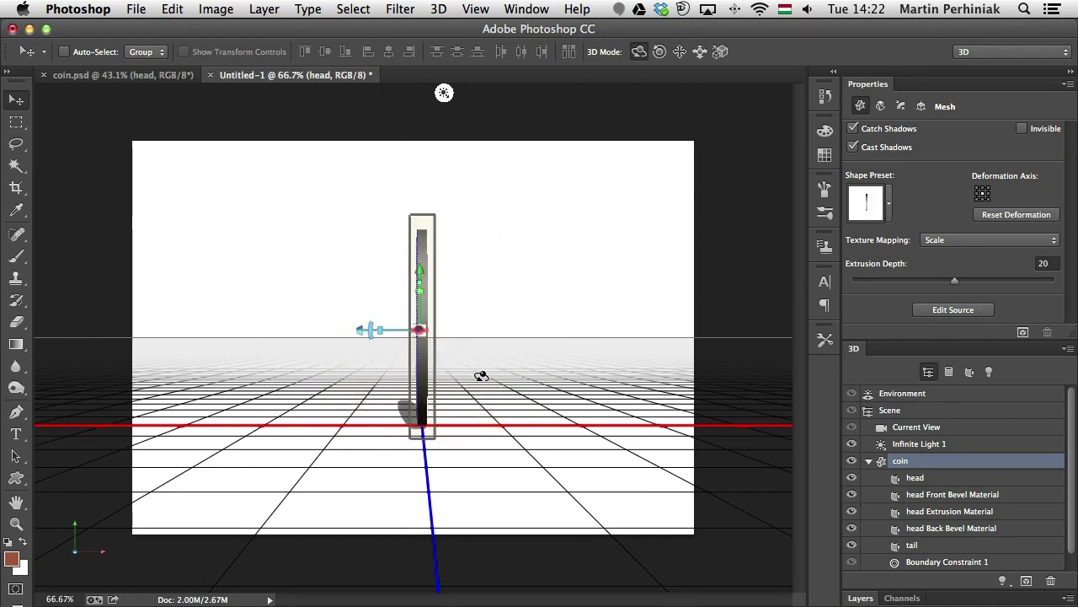
Step: Rename the head Extrusion Material to 'ribbing' and bring up its diffuse texture options
click(1009, 511)
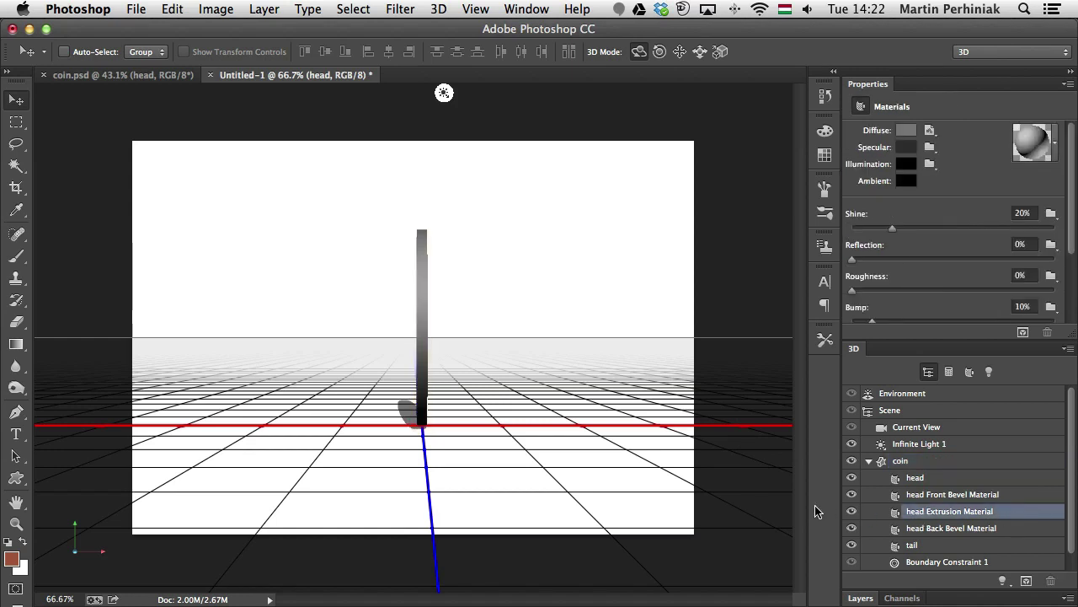
click(851, 512)
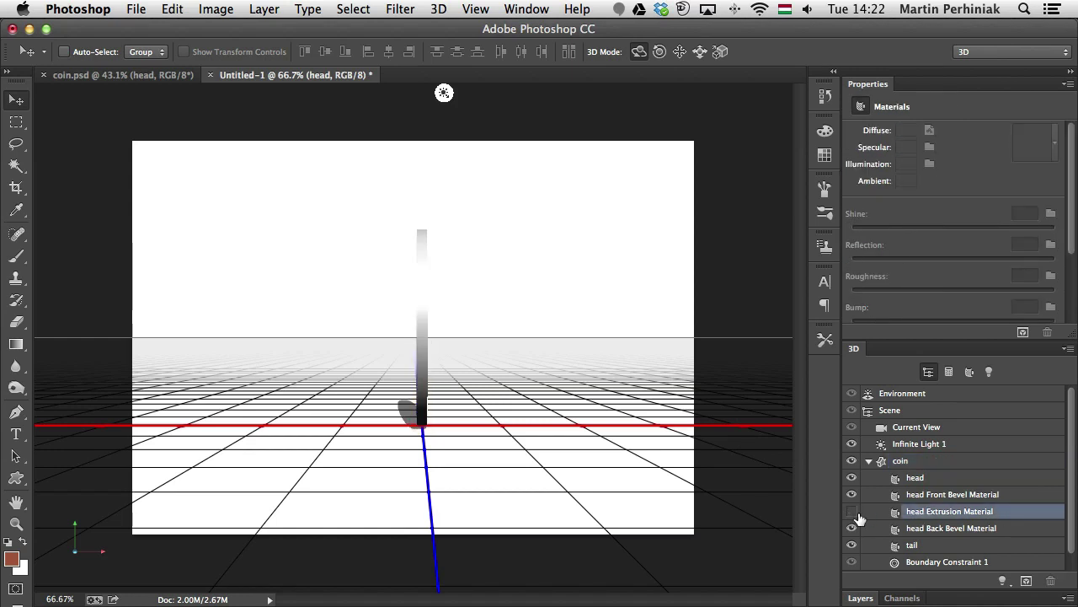
click(850, 512)
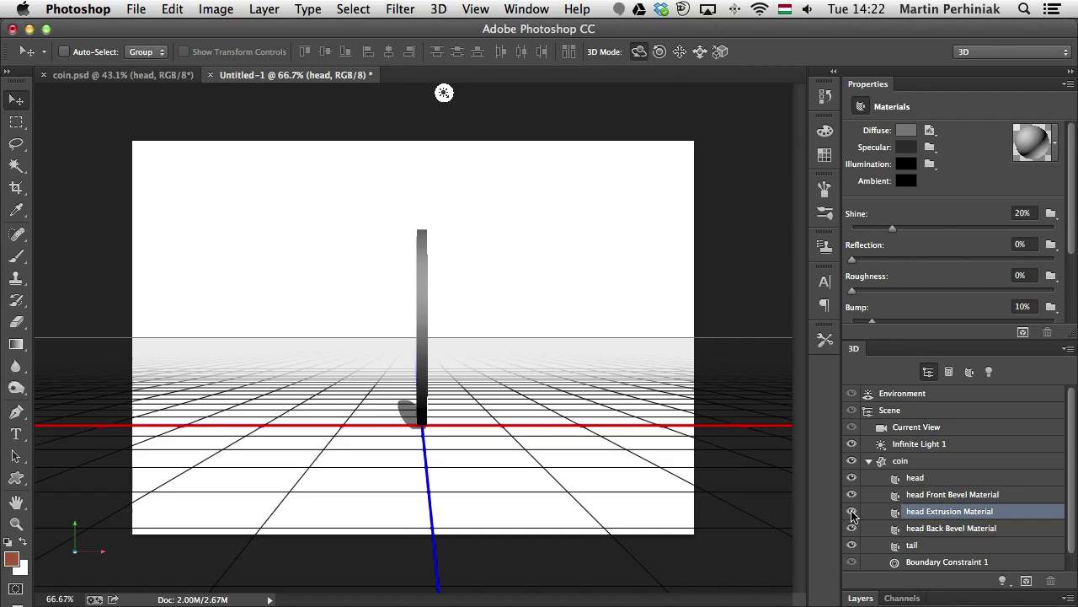
double_click(931, 513)
key(BackSpace)
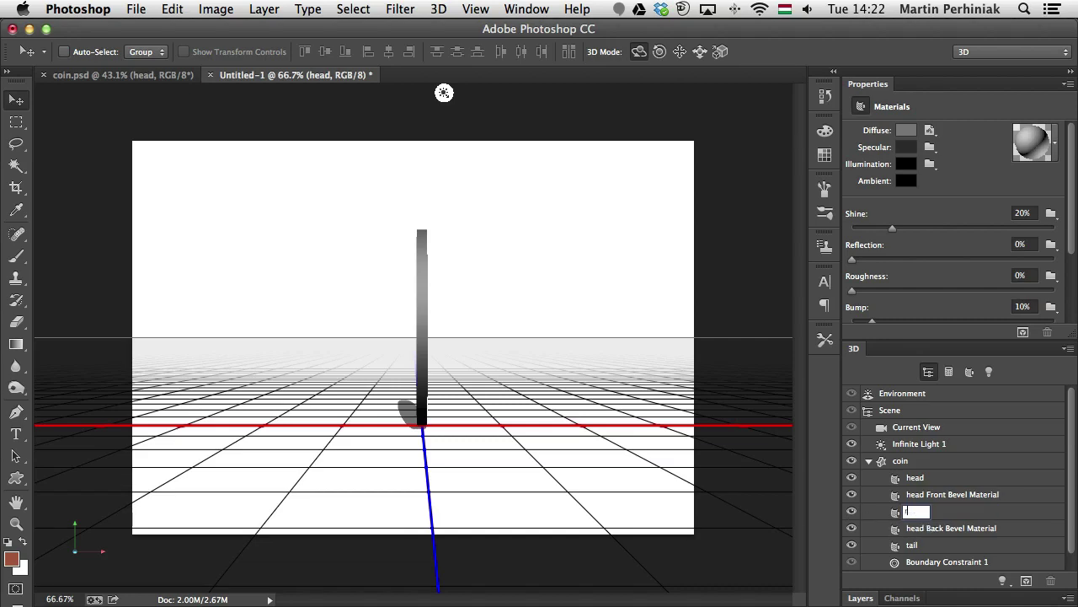
key(Return)
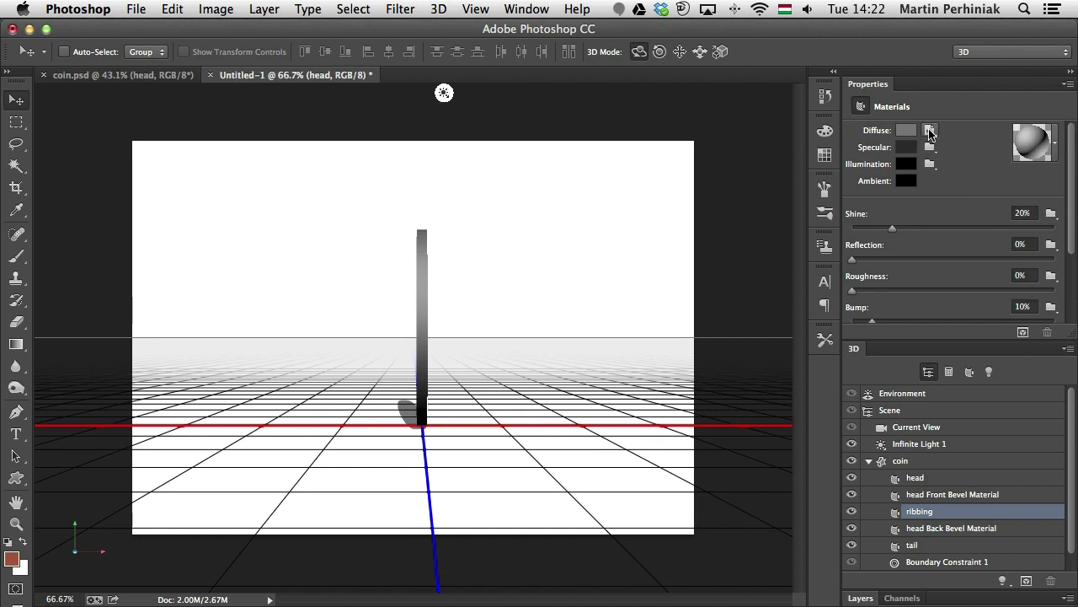
click(930, 132)
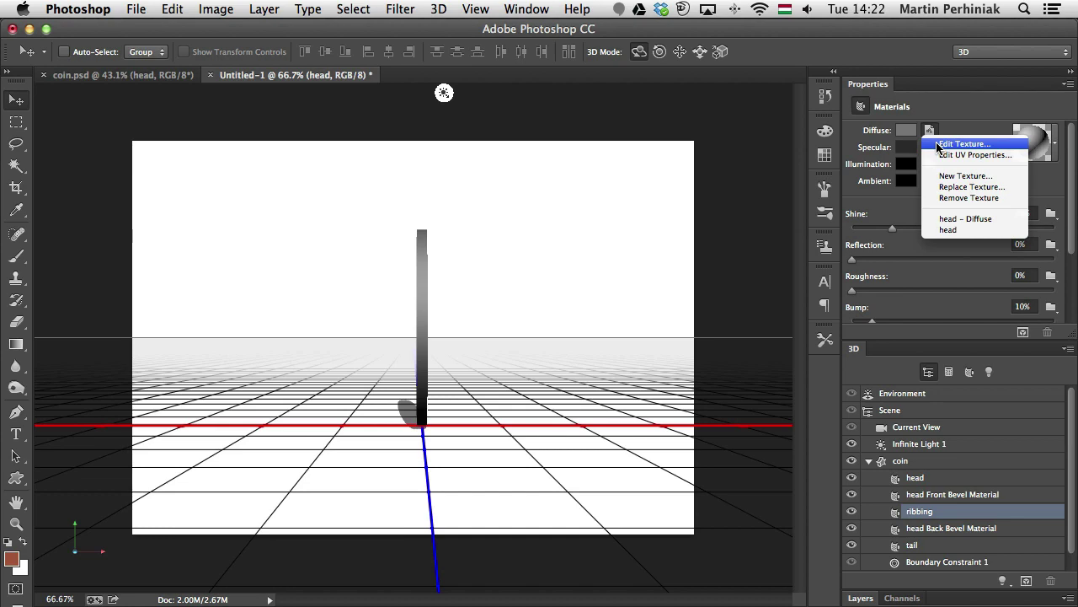
Step: Open the extrusion material's diffuse texture for editing and turn off UV Overlays
click(940, 147)
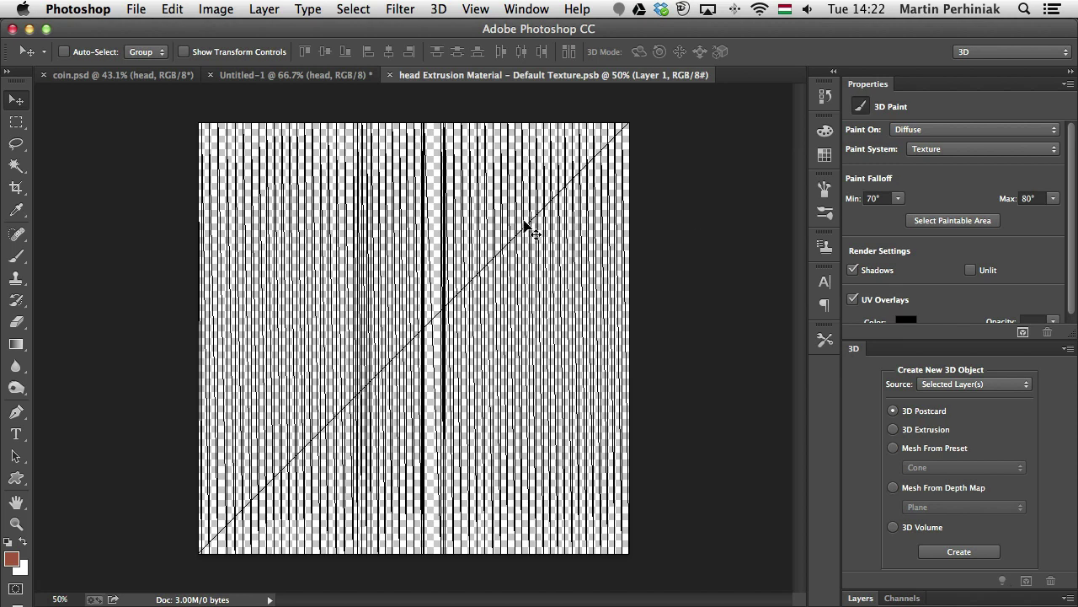
key(m)
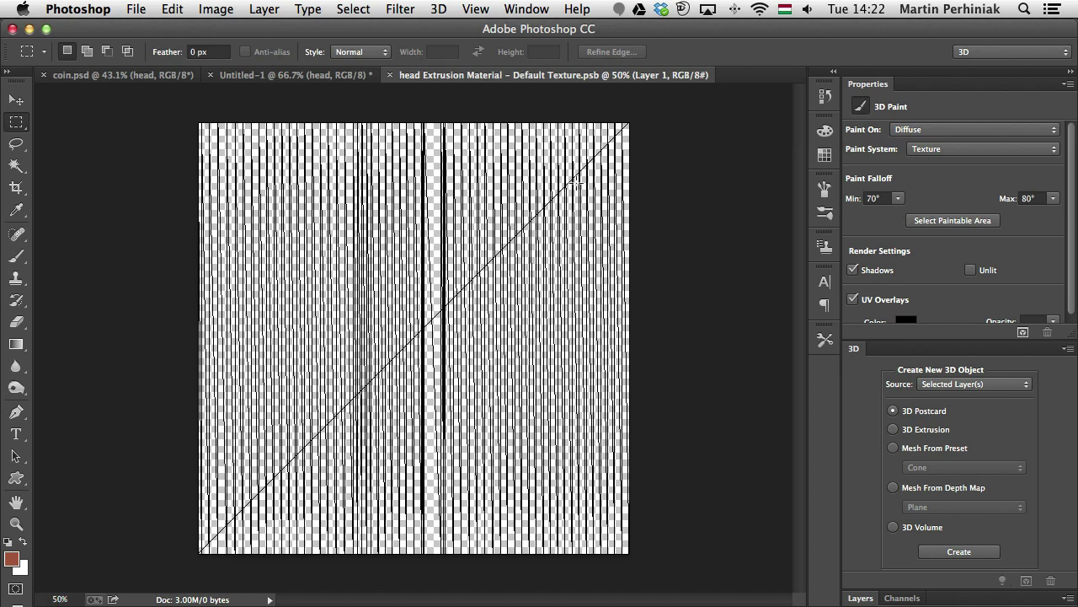
click(853, 299)
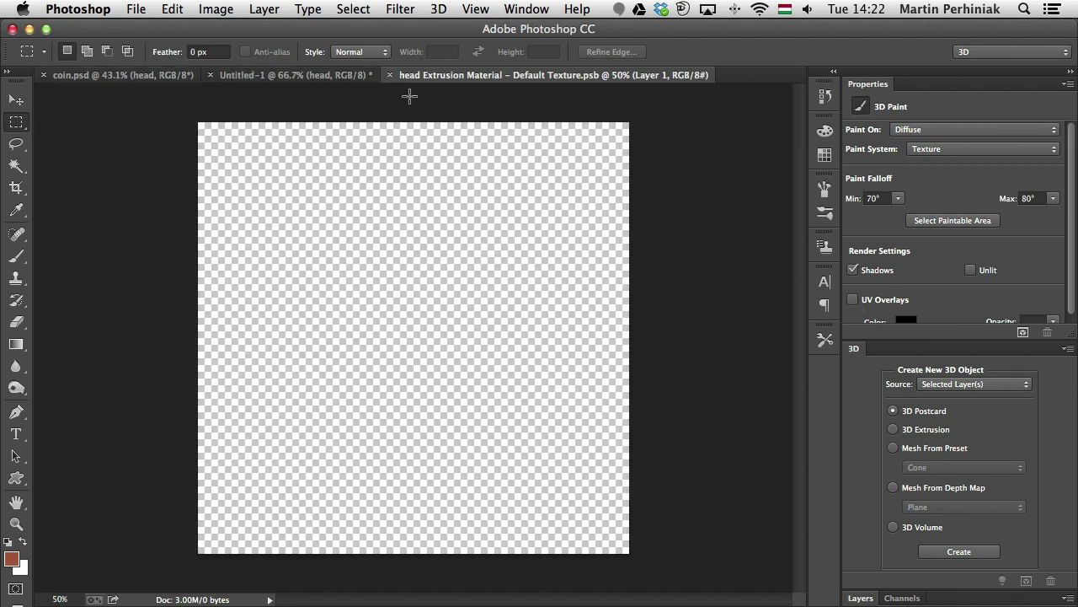
Step: Fill a fixed-size 64×64 px selection near the canvas centre with white, then deselect
click(362, 54)
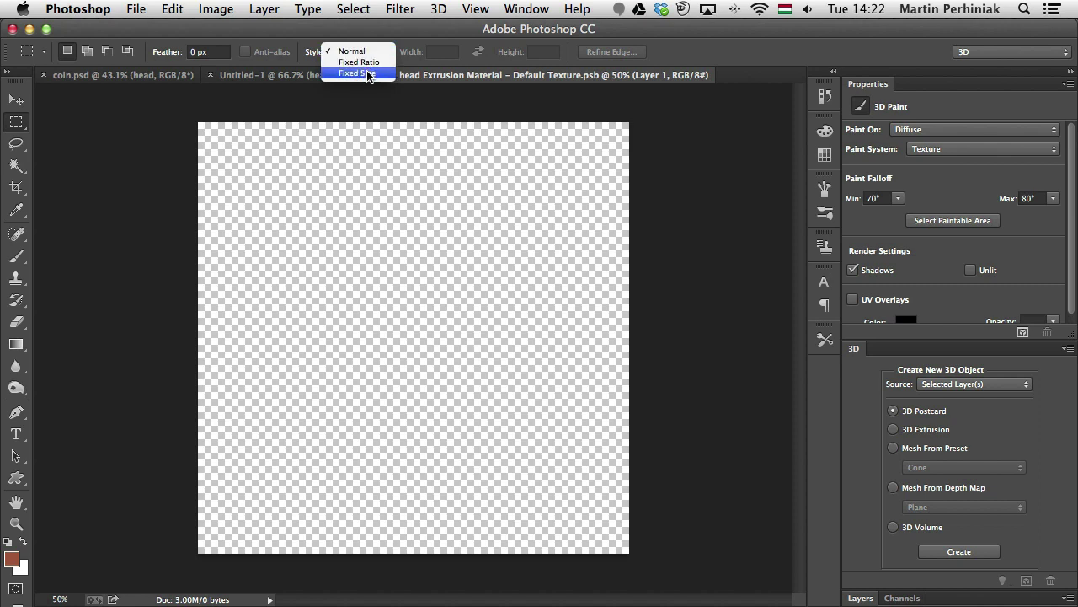
click(370, 76)
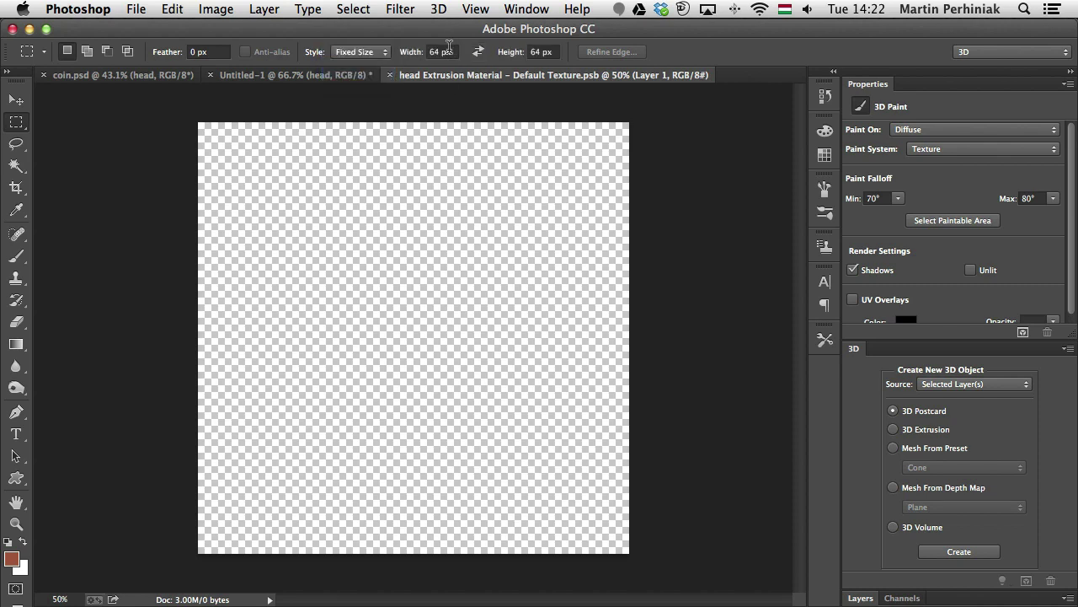
click(412, 313)
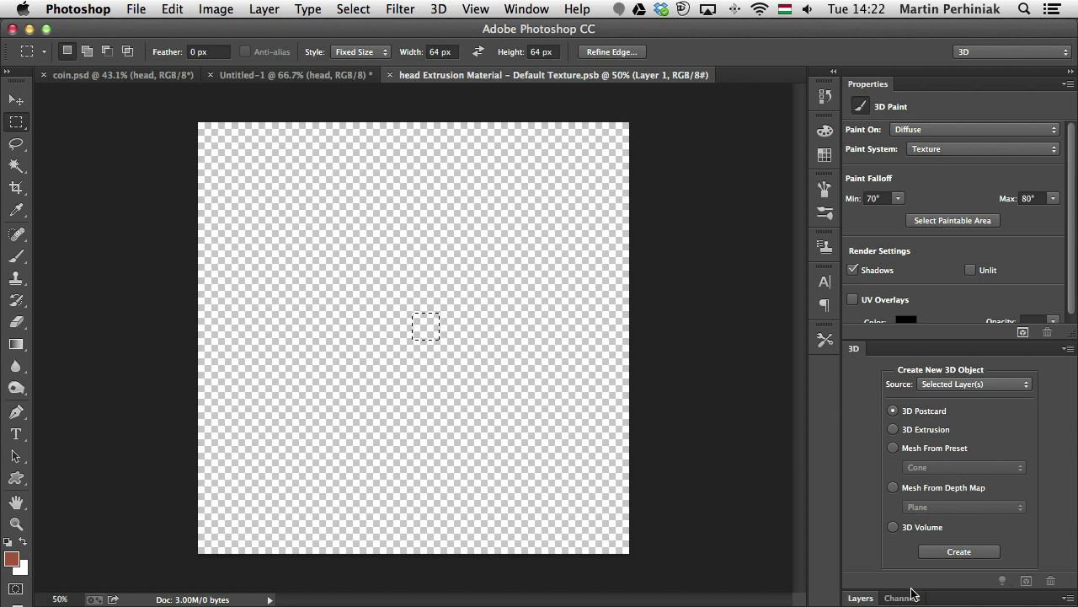
click(863, 598)
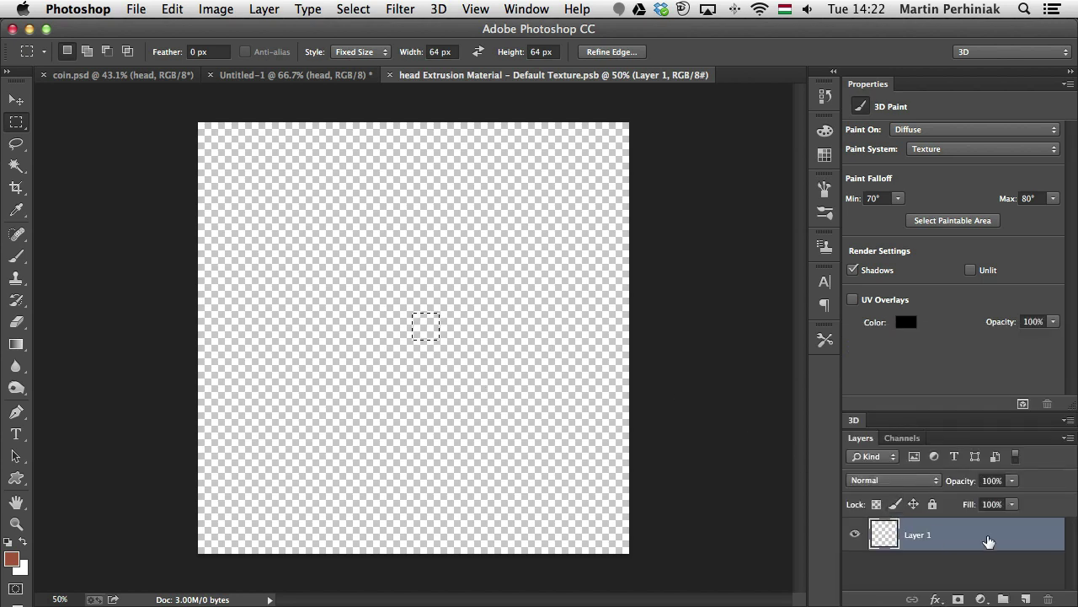
key(super+BackSpace)
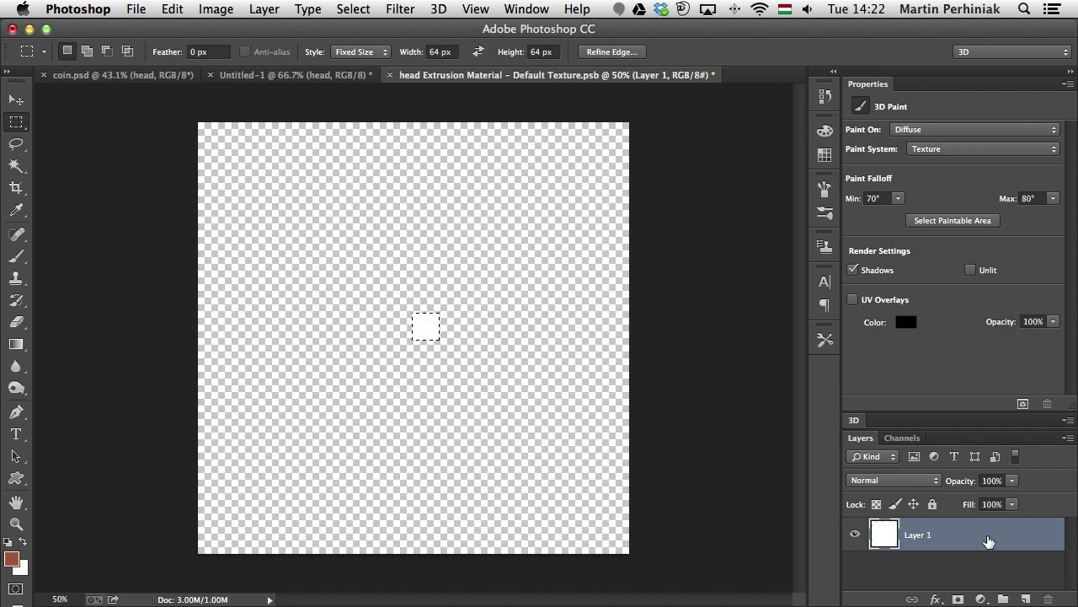
key(super+d)
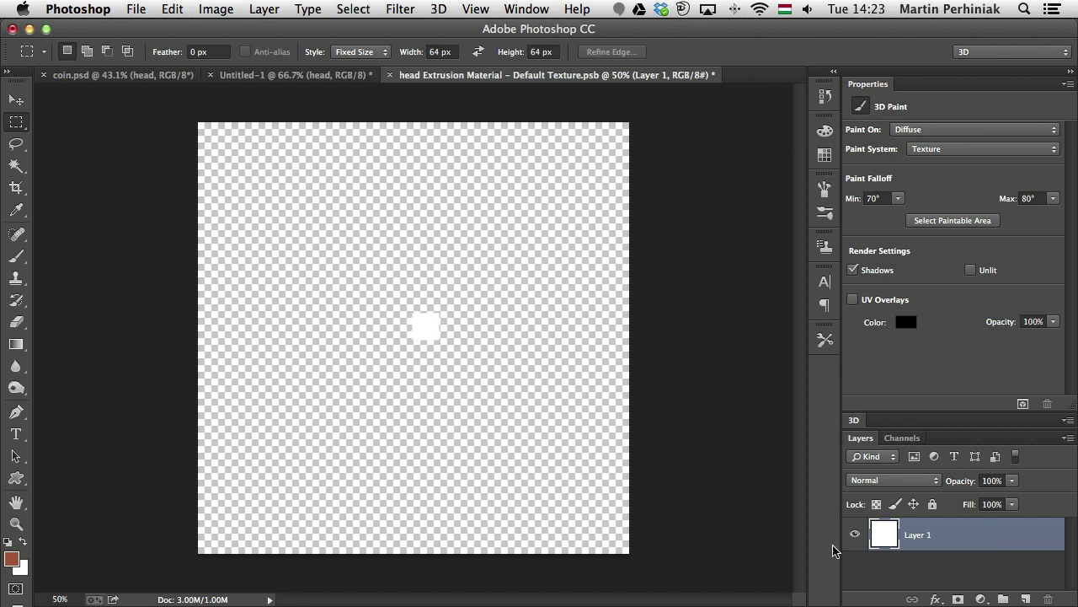
scroll(448, 321, up, 5)
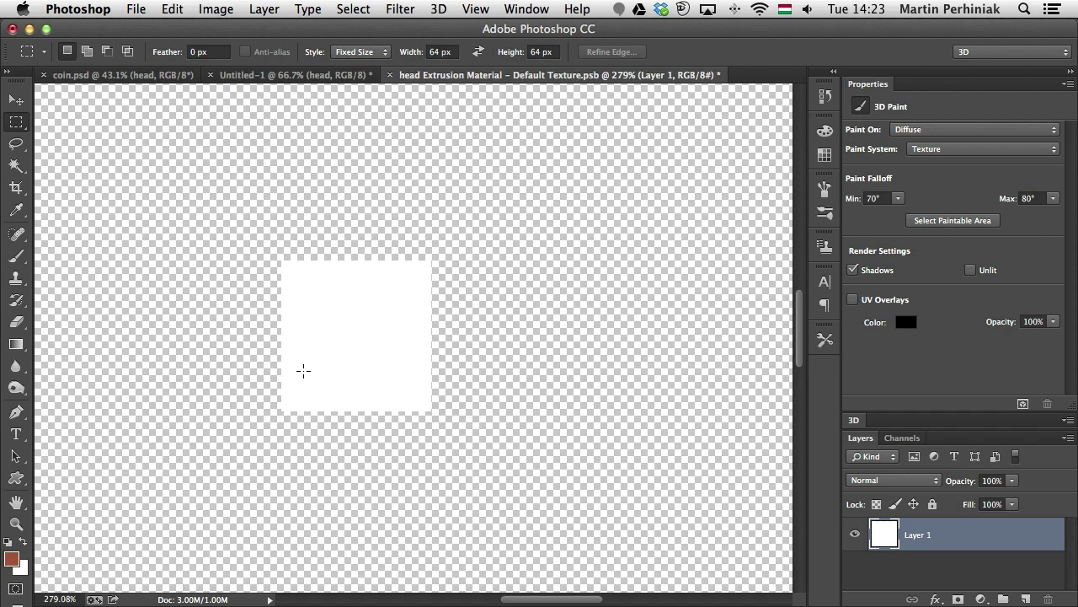
Step: Fill the left 32 px half of the white square with 50% gray
click(439, 52)
text(32)
key(Return)
click(443, 237)
drag(457, 294, 300, 310)
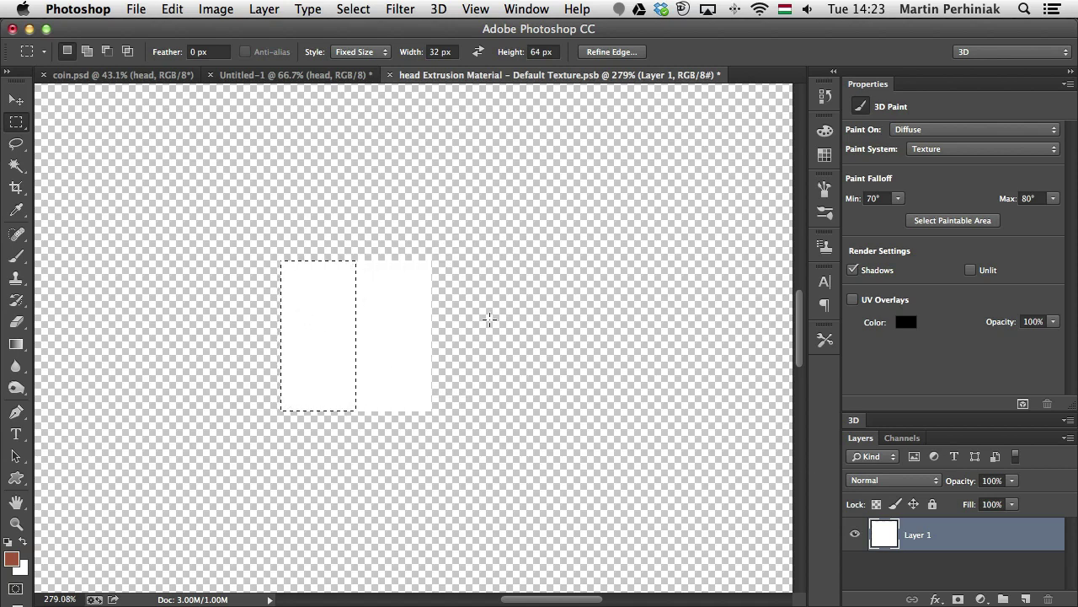
key(shift+BackSpace)
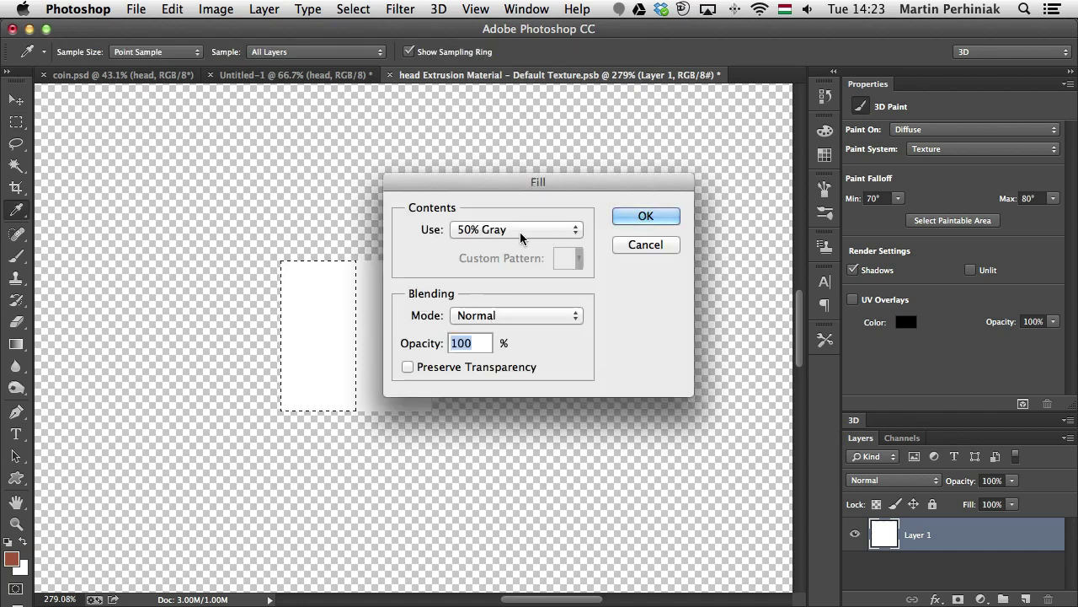
click(624, 217)
key(super+d)
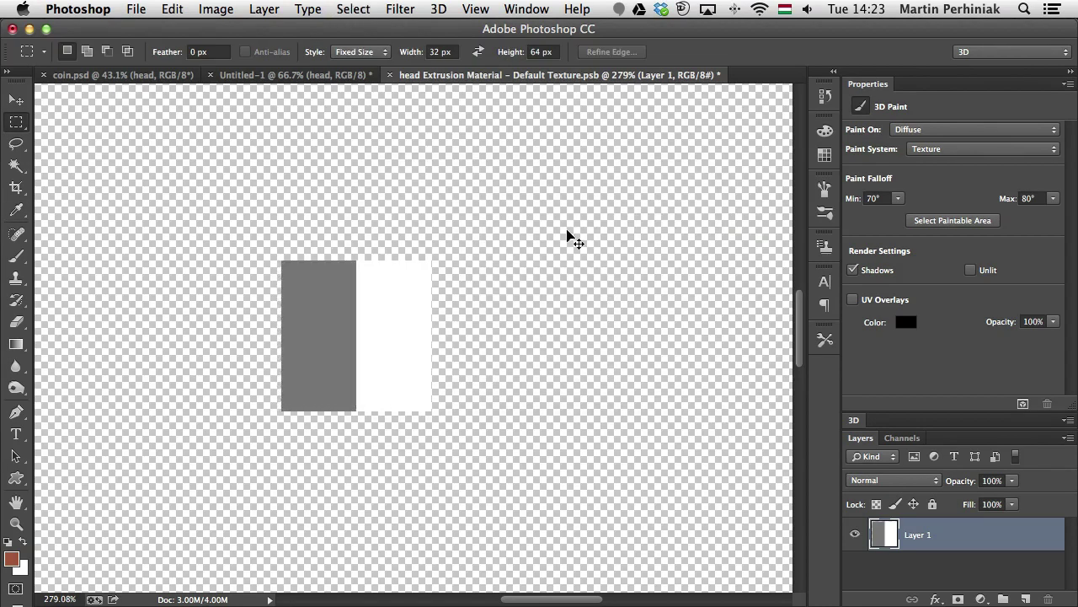
Step: Define the gray-white square as a pattern named 'ribbing', then fill the layer white
super+click(886, 534)
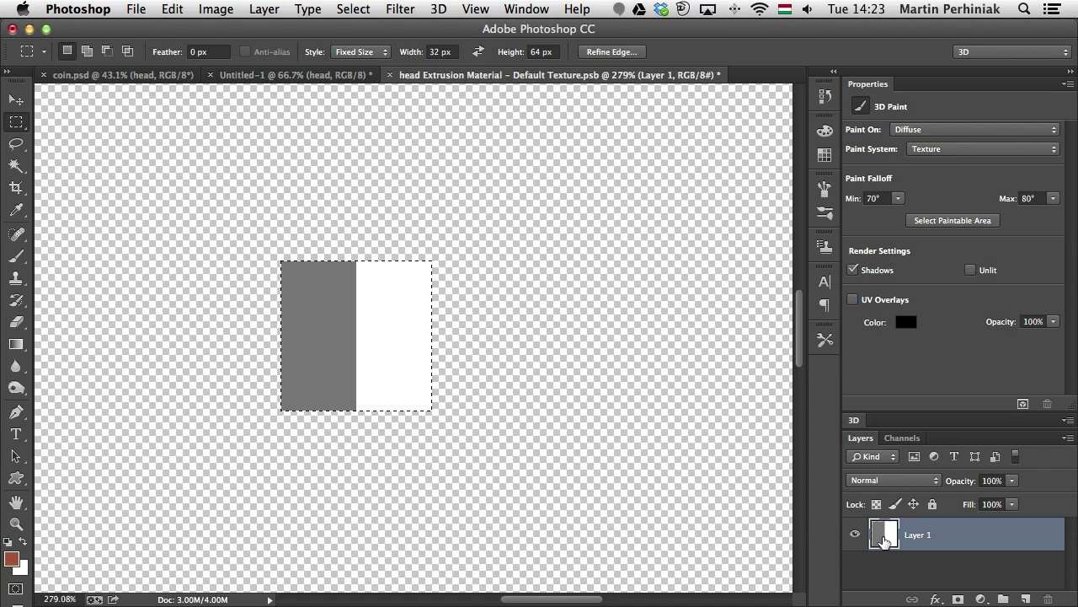
click(172, 8)
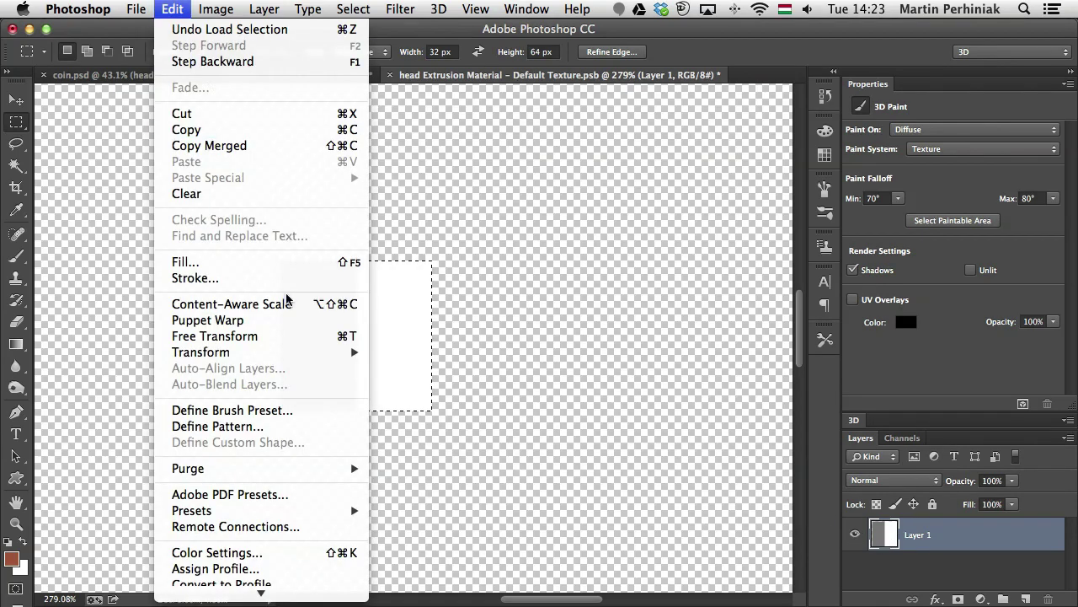
click(305, 427)
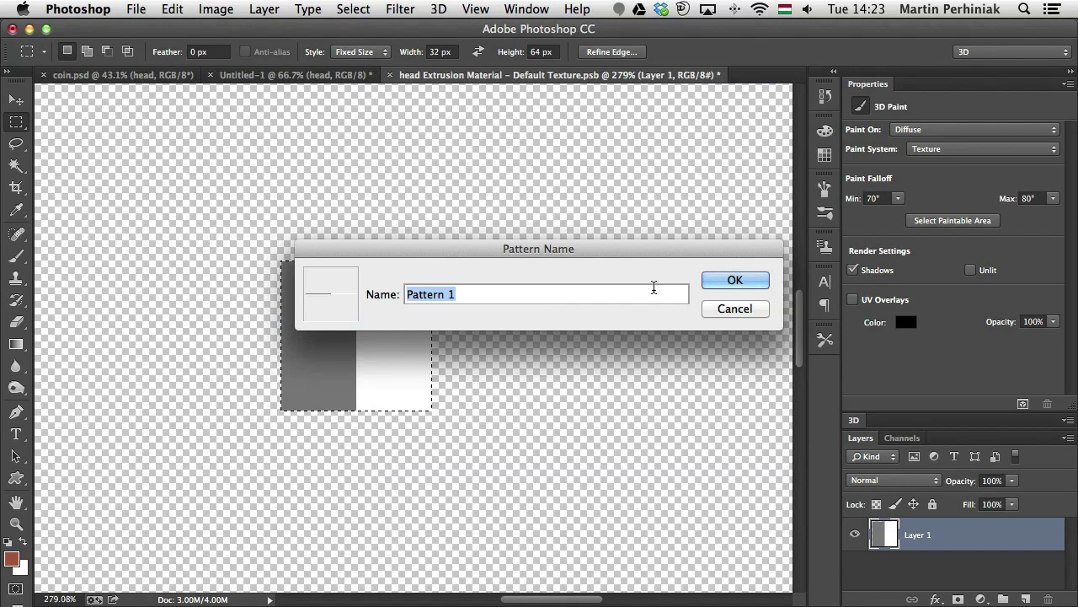
text(ribbing)
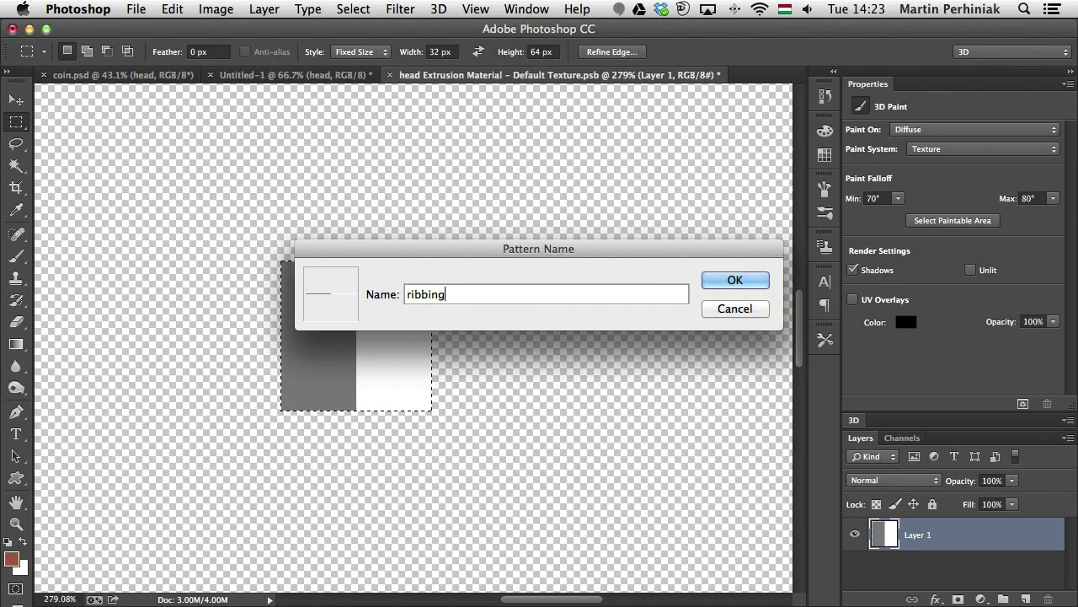
key(Return)
key(ctrl+d)
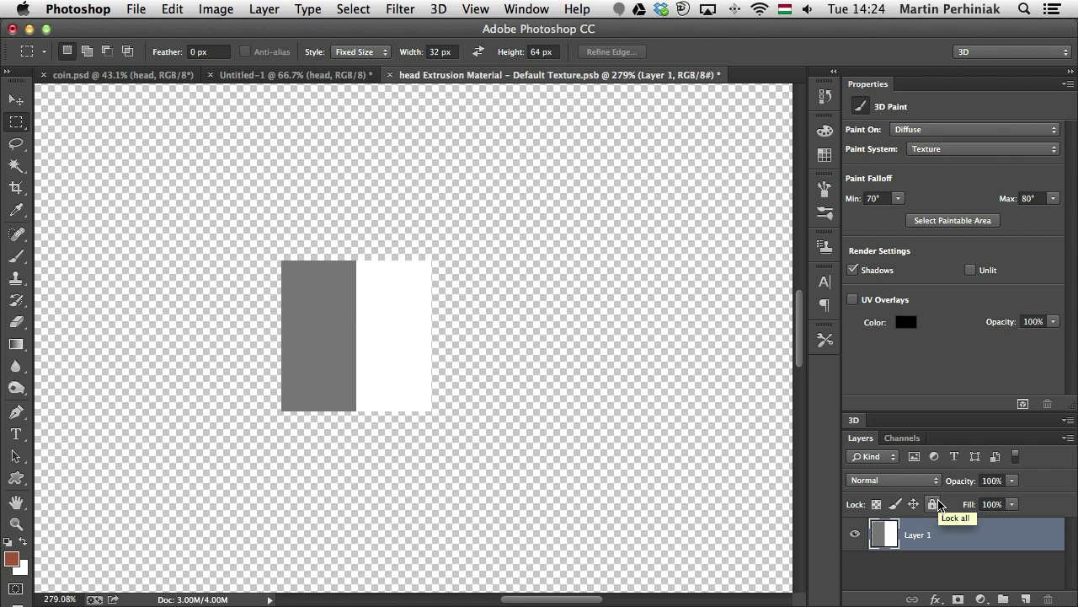
key(ctrl+BackSpace)
Step: Give Layer 1 a ribbing Pattern Overlay scaled down to 21% for fine stripes
key(ctrl+0)
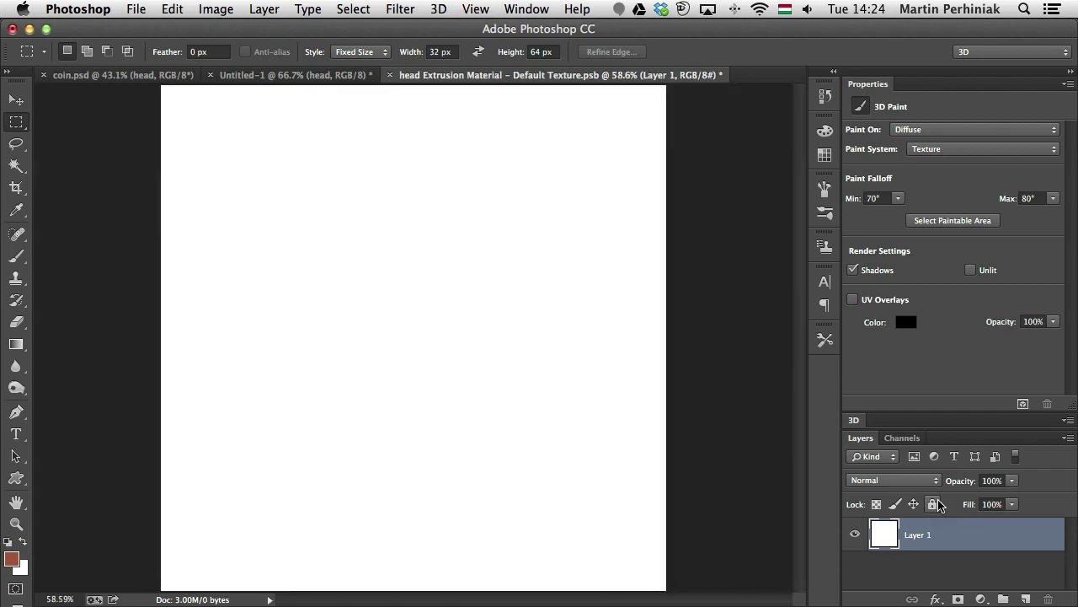
double_click(968, 536)
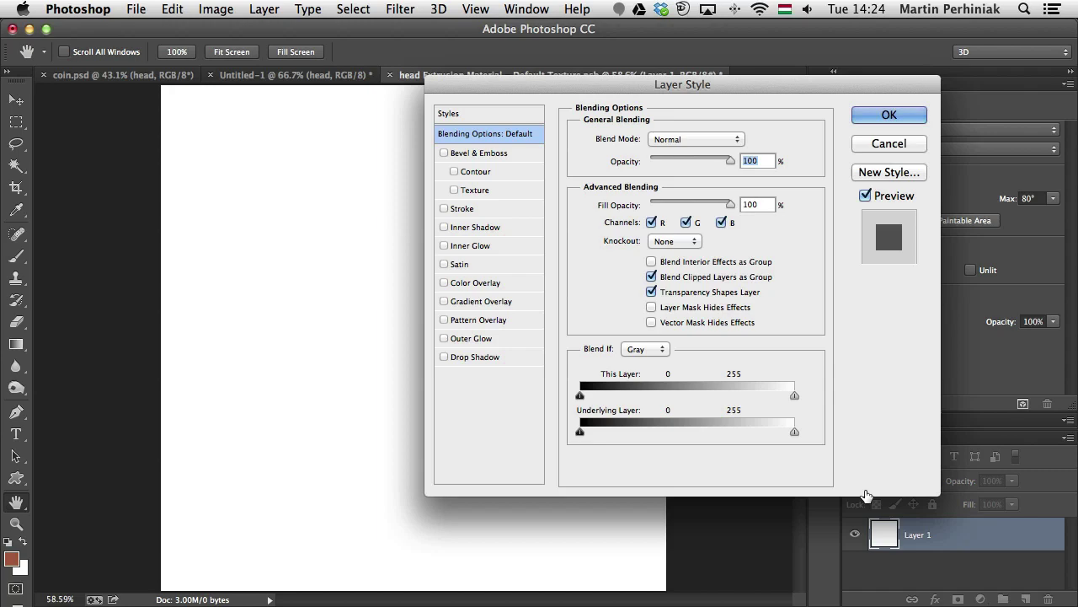
click(459, 319)
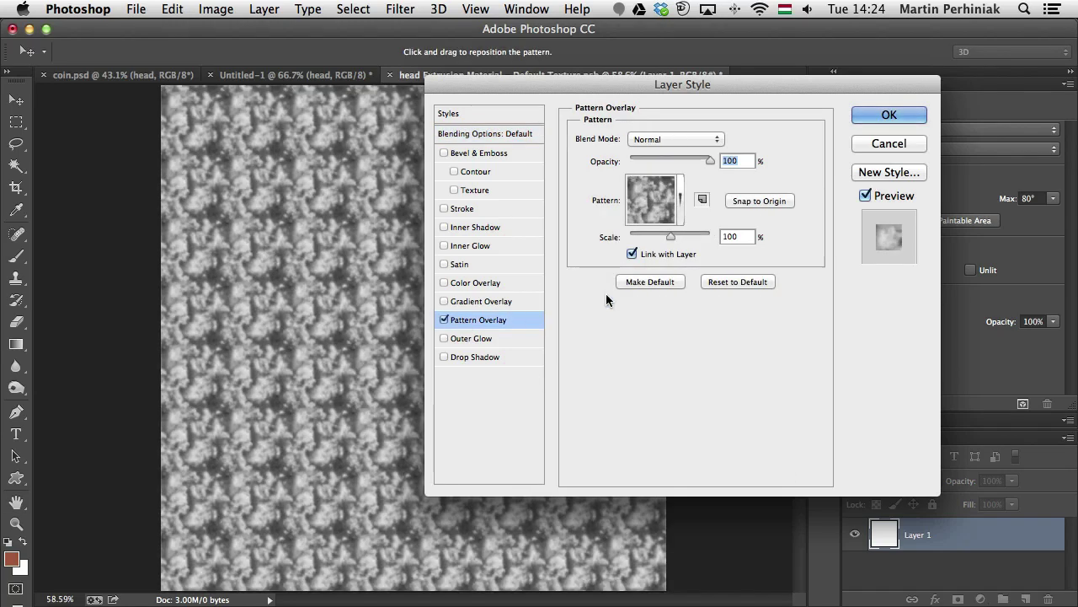
click(681, 203)
click(715, 335)
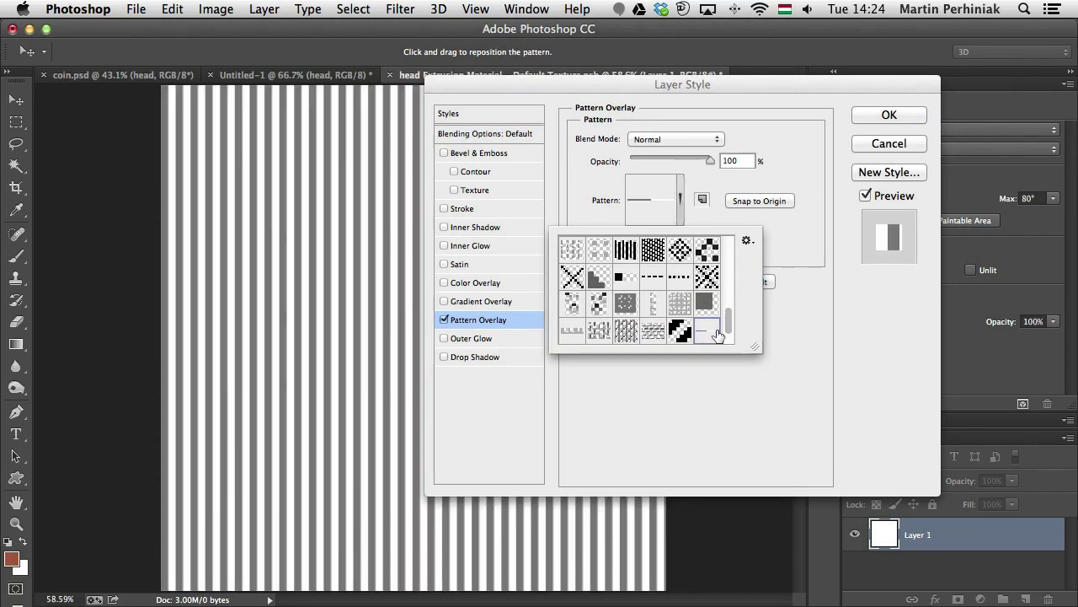
click(858, 345)
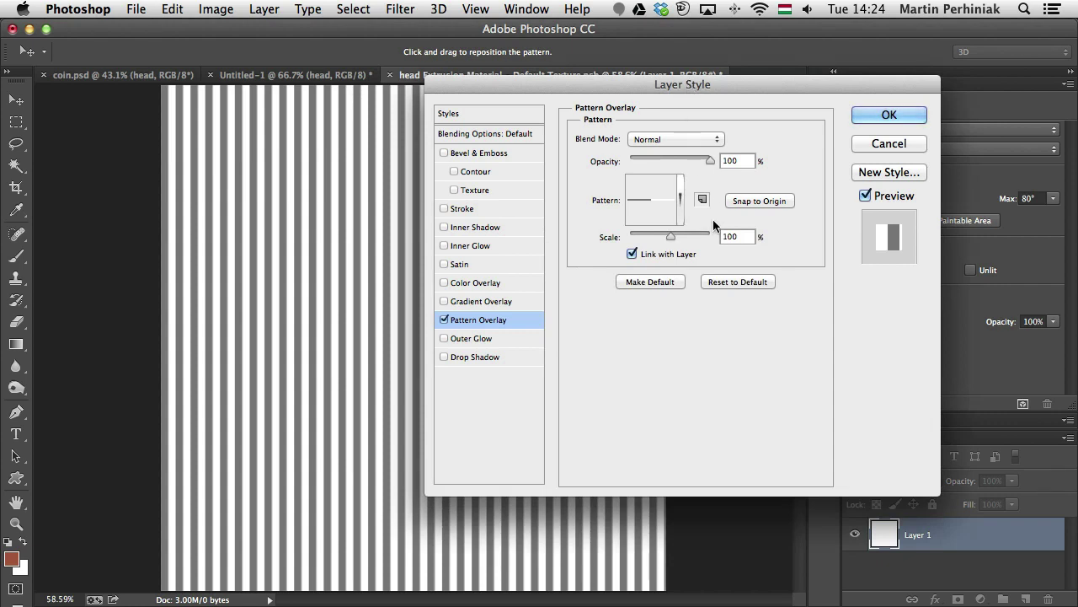
drag(667, 235, 636, 234)
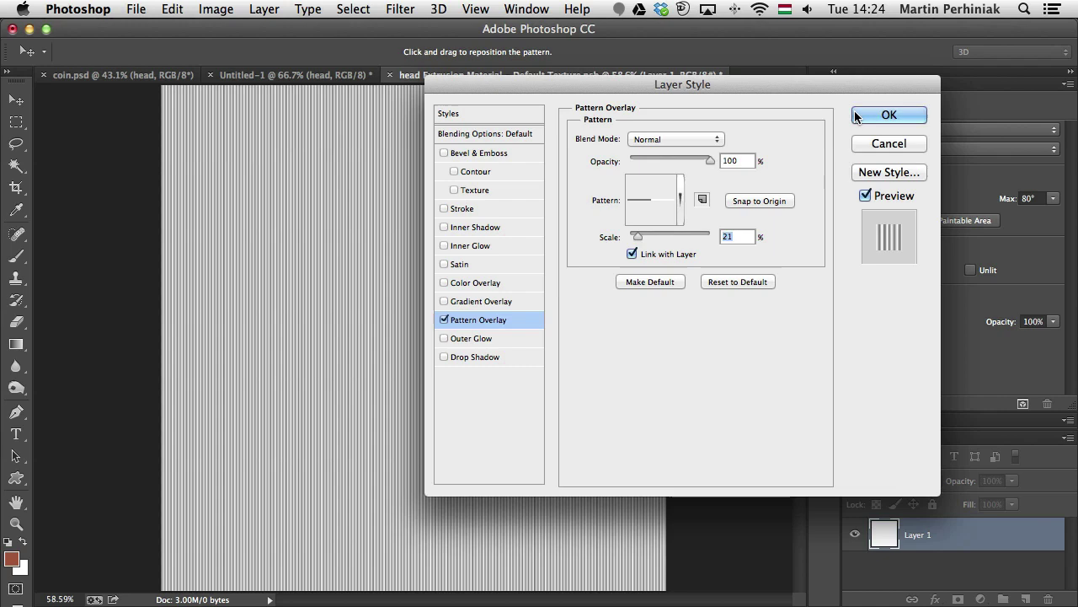
Step: Apply the layer style, save the texture, and return to the Untitled-1 coin document
click(885, 114)
key(super+s)
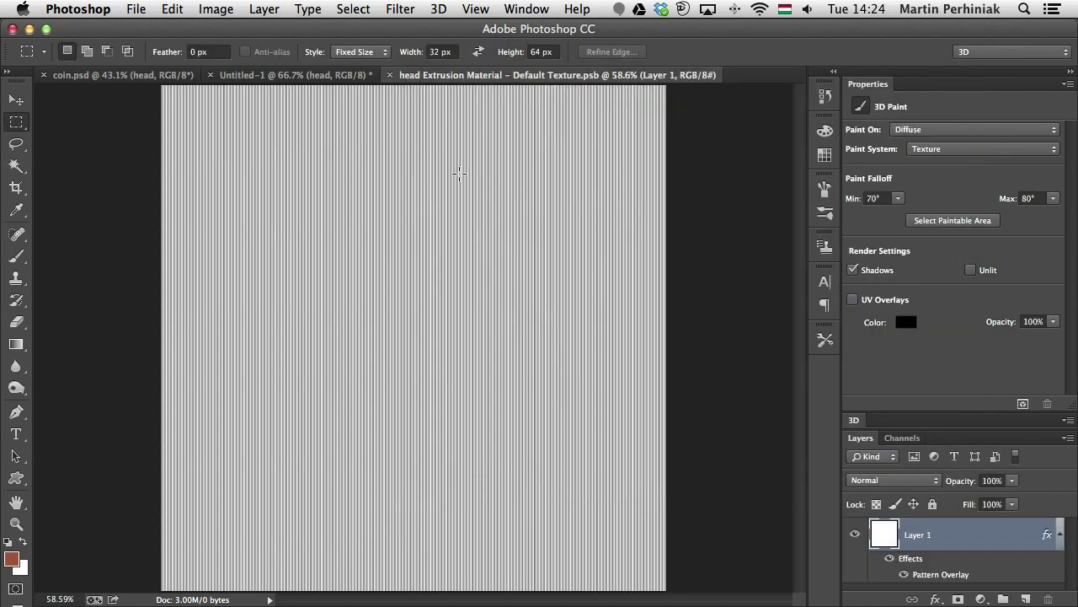
click(262, 75)
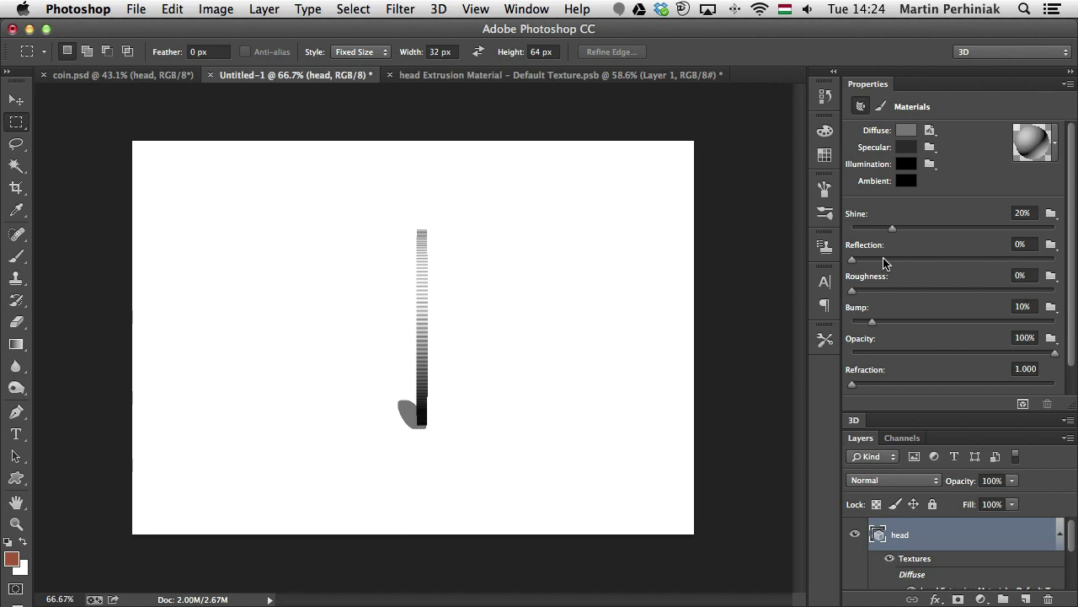
Step: Select the coin mesh and rotate it to face the camera, Liberty head showing
key(v)
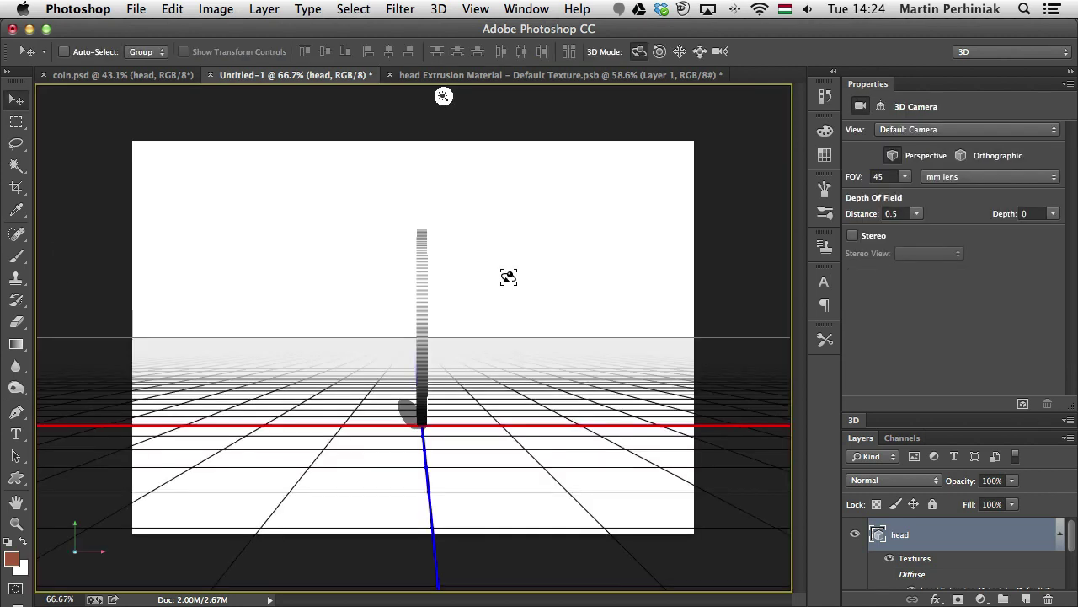
click(886, 425)
click(914, 461)
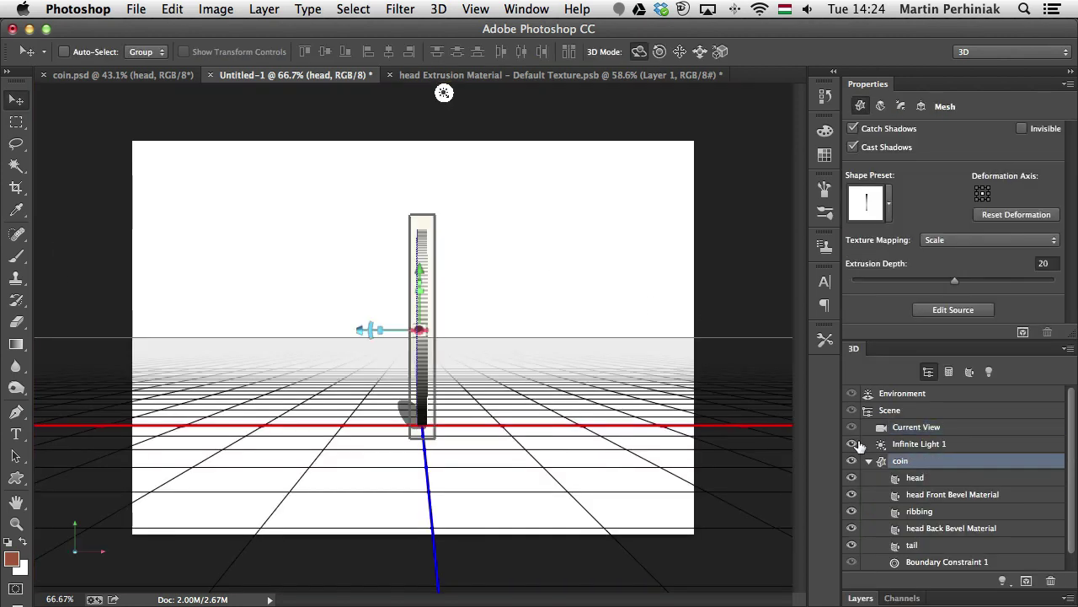
drag(490, 281, 765, 252)
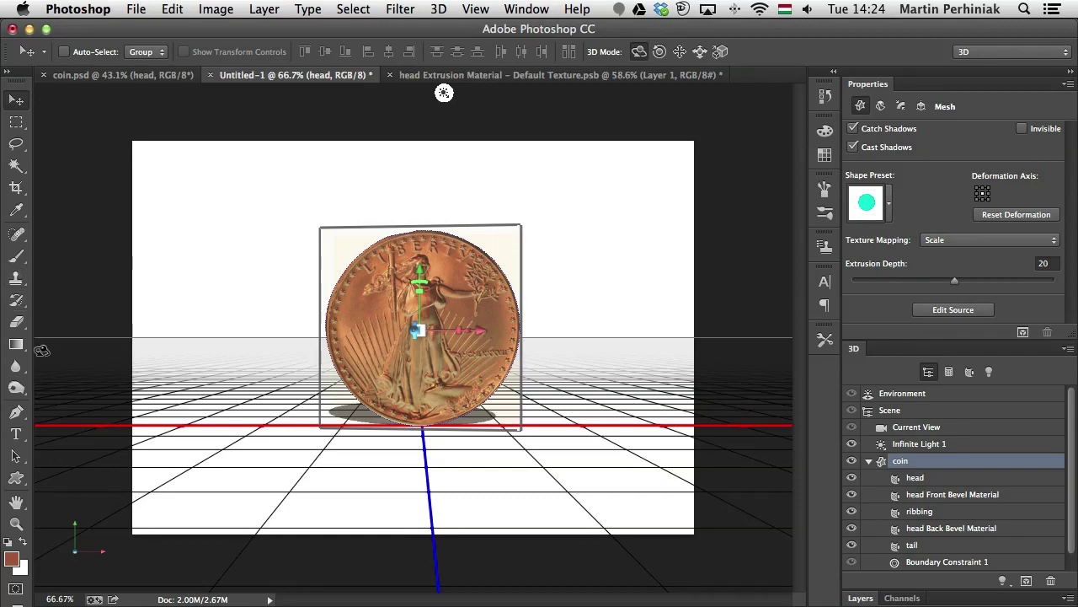
Step: Sample the coin's copper colour and save it as a new swatch named 'ribbing'
click(16, 256)
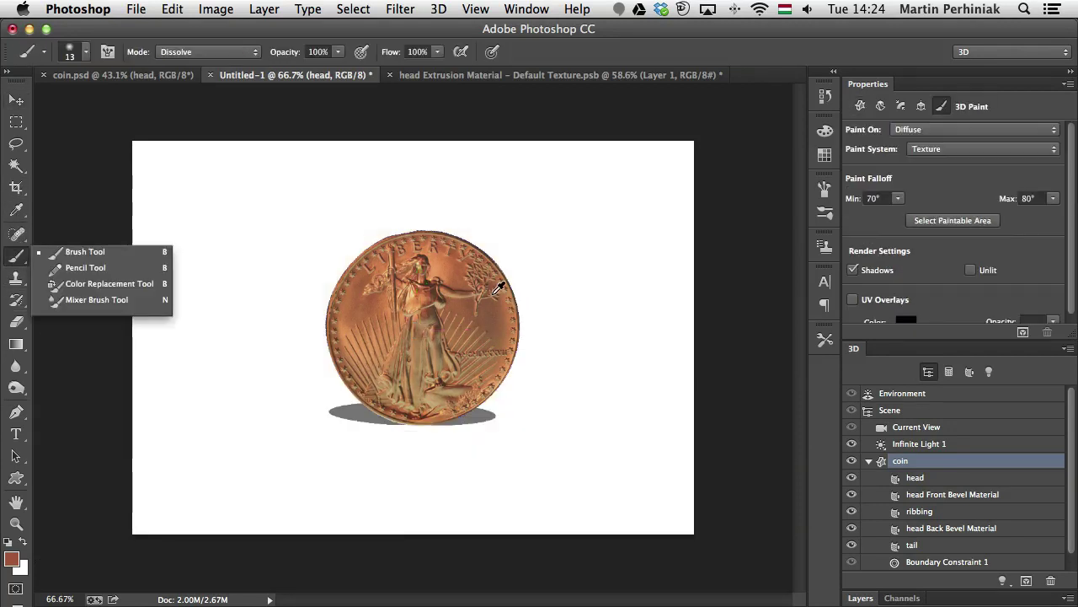
alt+click(453, 266)
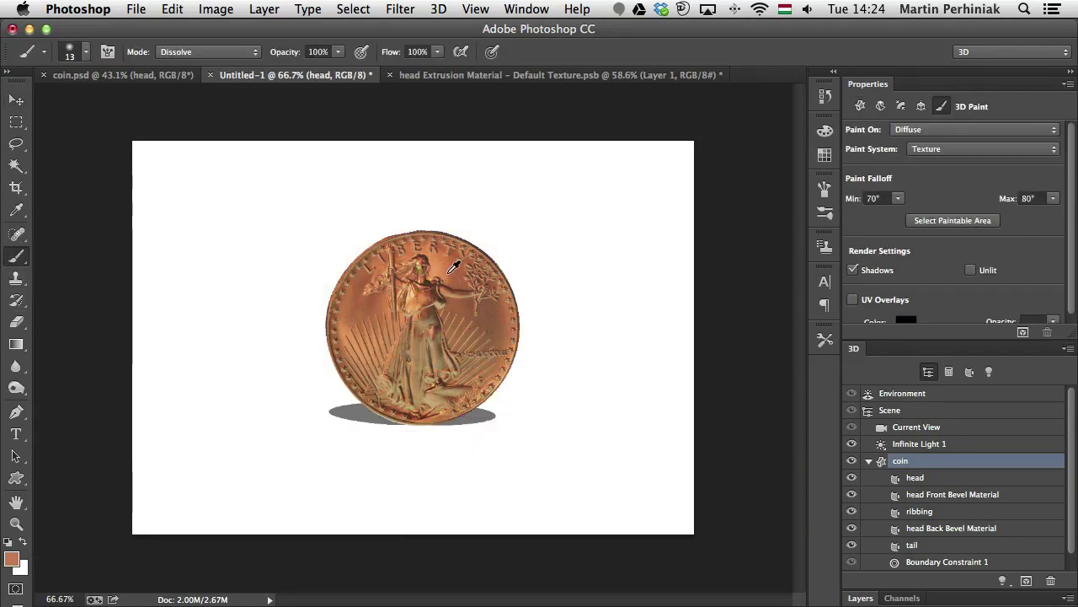
click(825, 154)
click(753, 216)
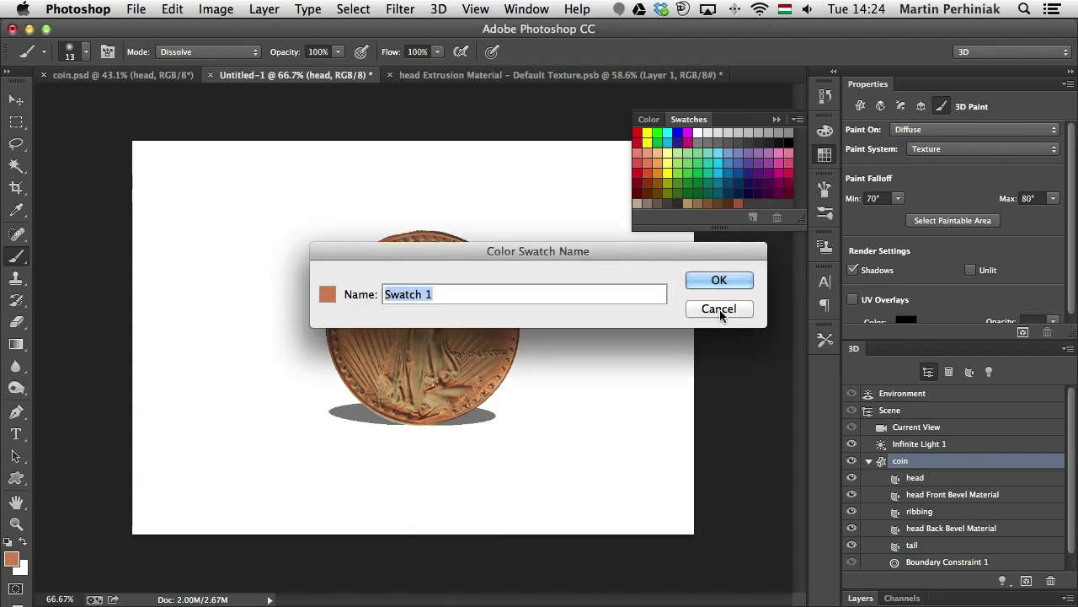
text(r)
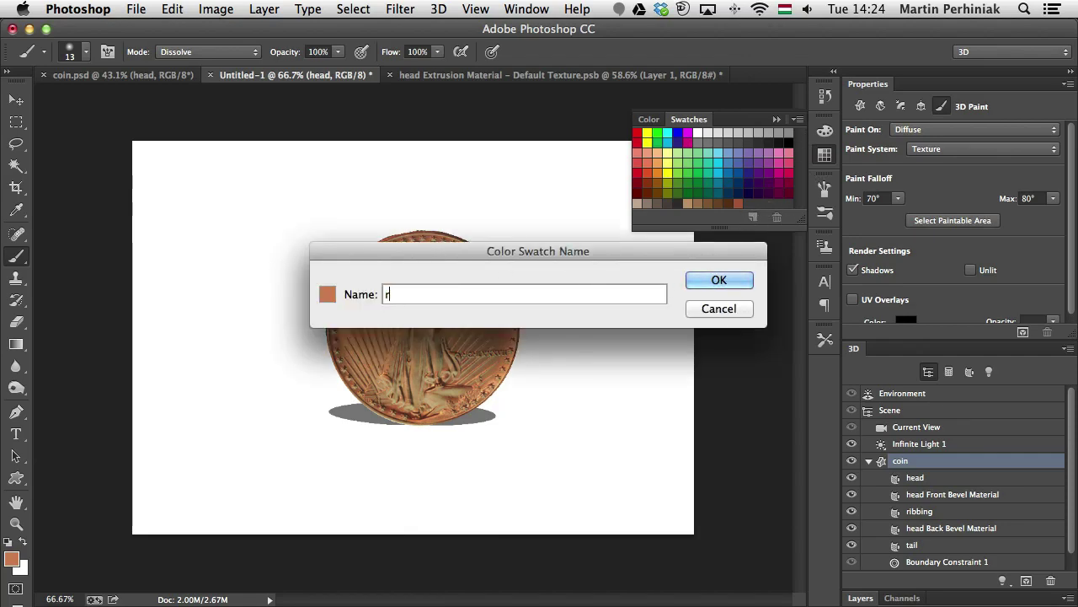
text(ibbing)
key(Return)
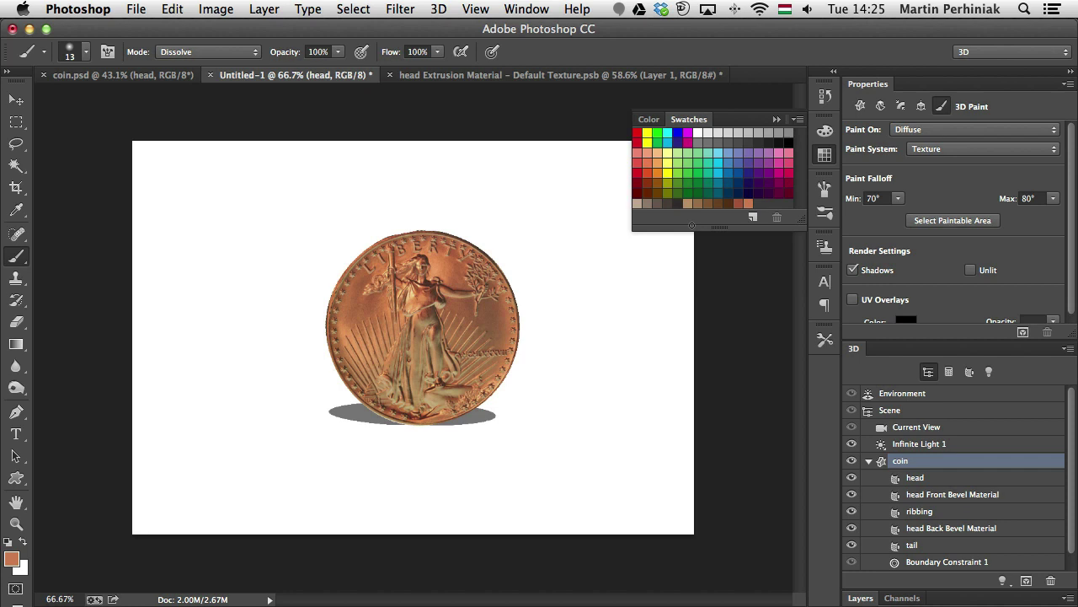
click(827, 155)
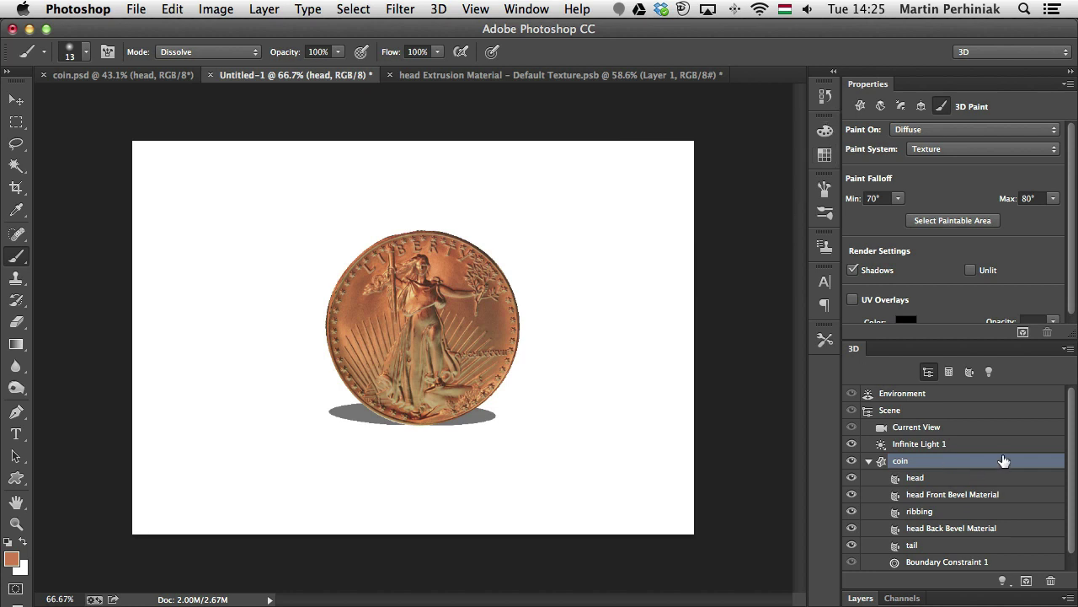
Step: Fill Layer 1 of the extrusion material texture with the copper colour
click(435, 76)
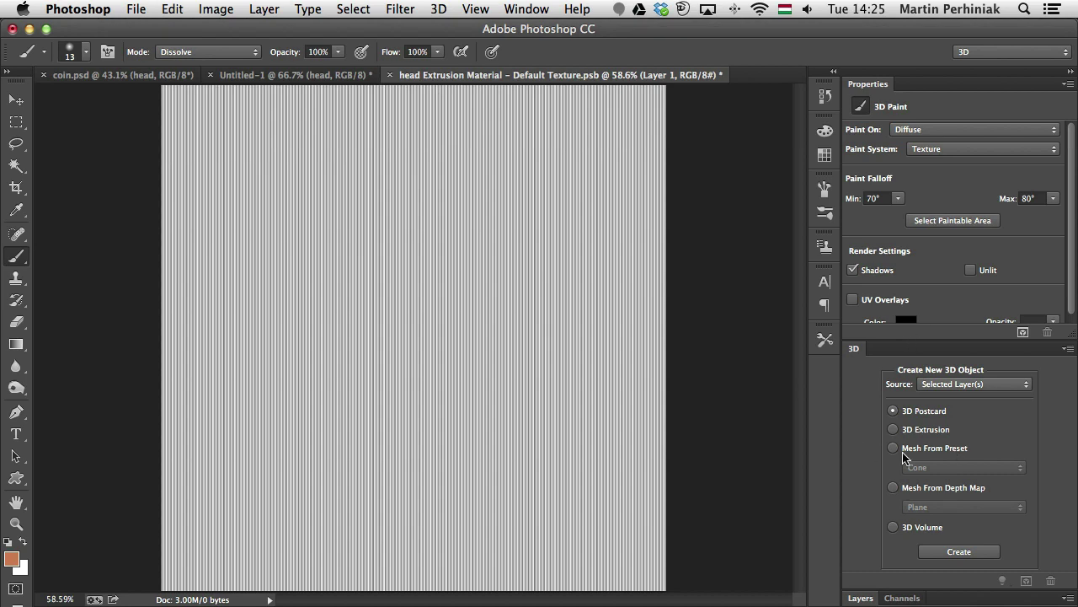
click(858, 598)
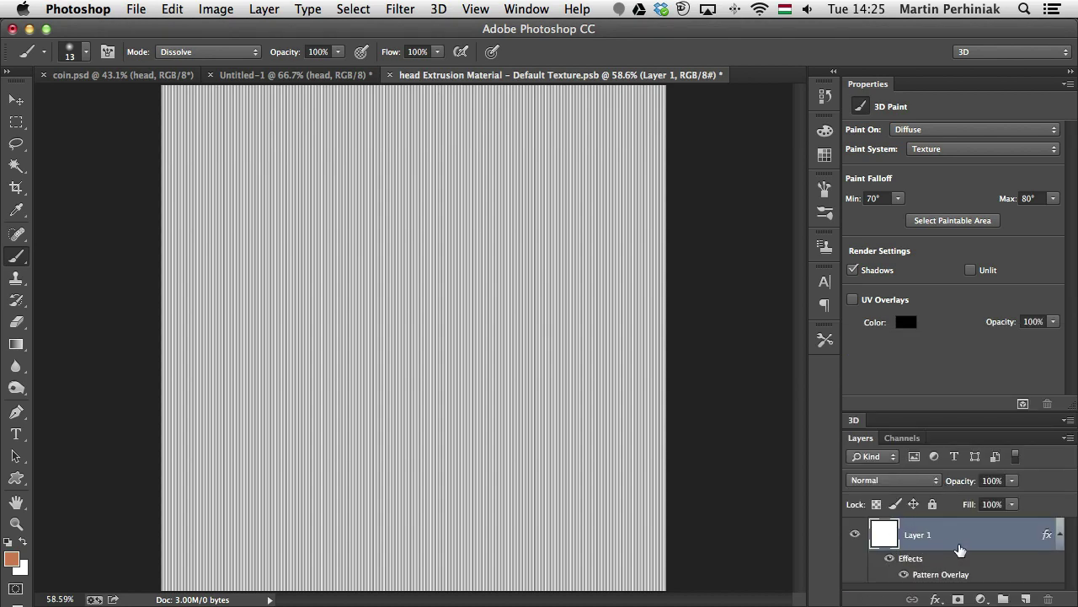
click(824, 155)
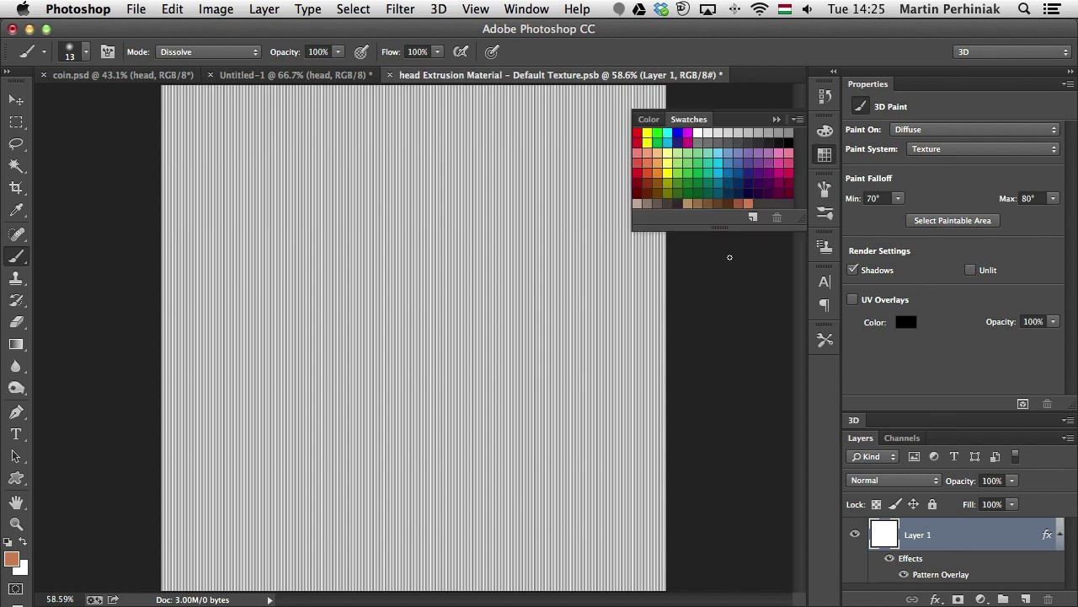
click(825, 157)
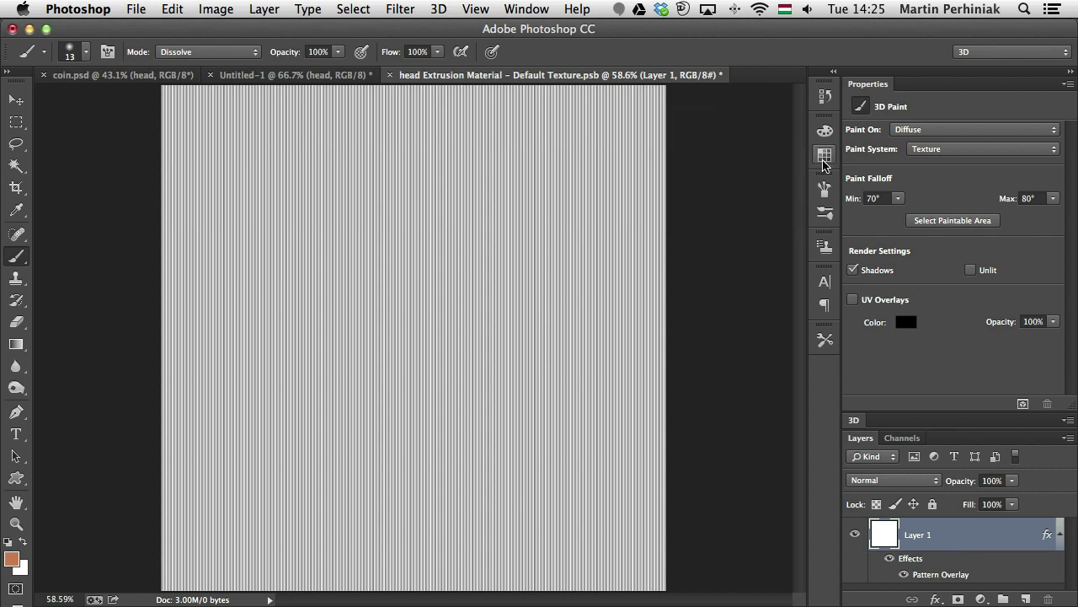
key(alt+BackSpace)
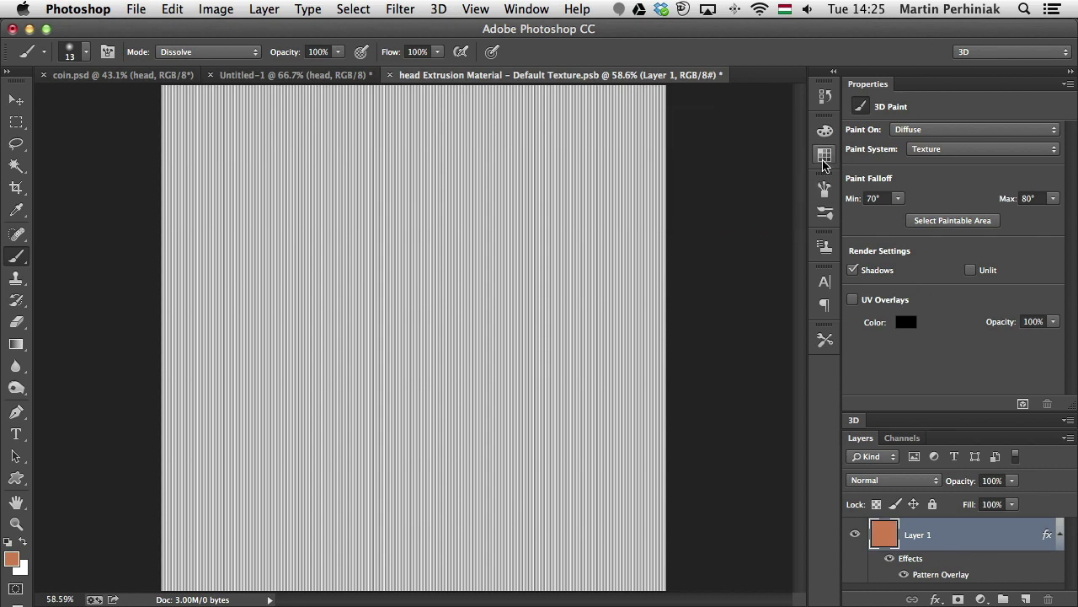
Step: Set the Pattern Overlay blend mode to Multiply, then save and close the texture
double_click(931, 576)
click(665, 139)
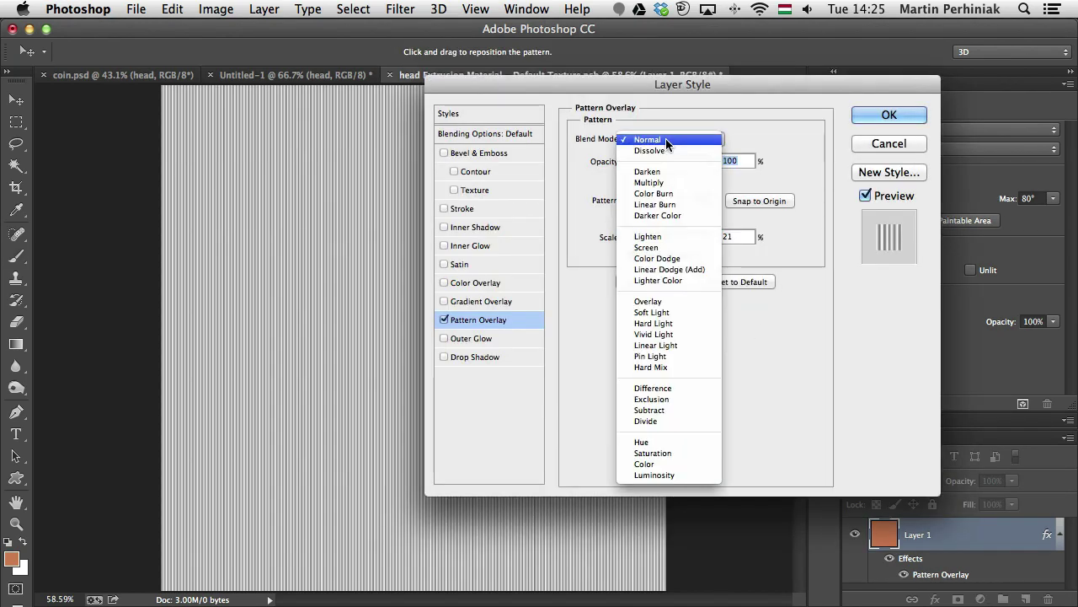
click(661, 182)
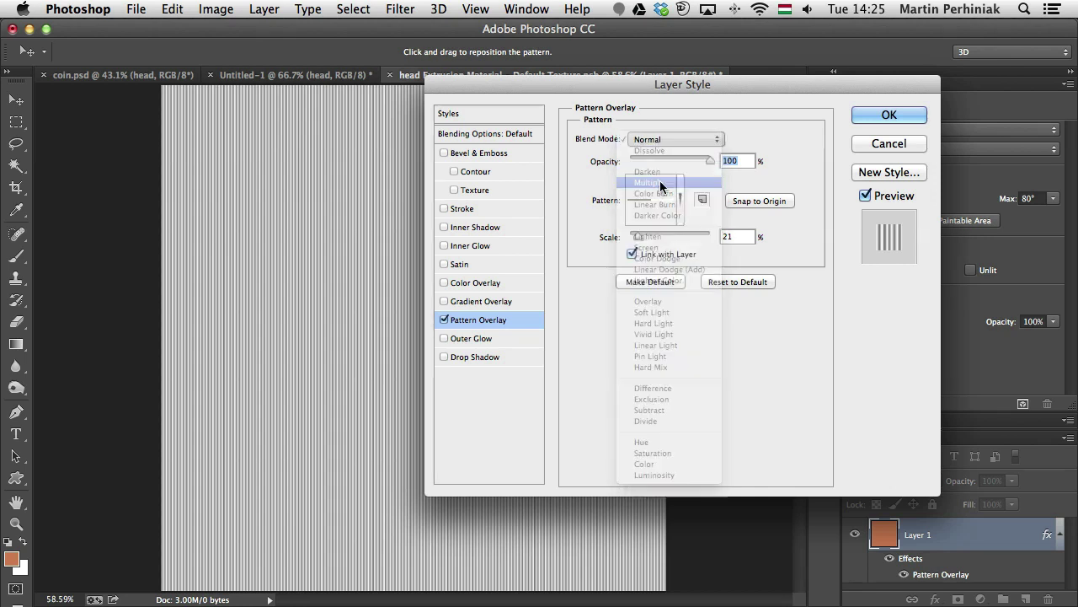
click(889, 115)
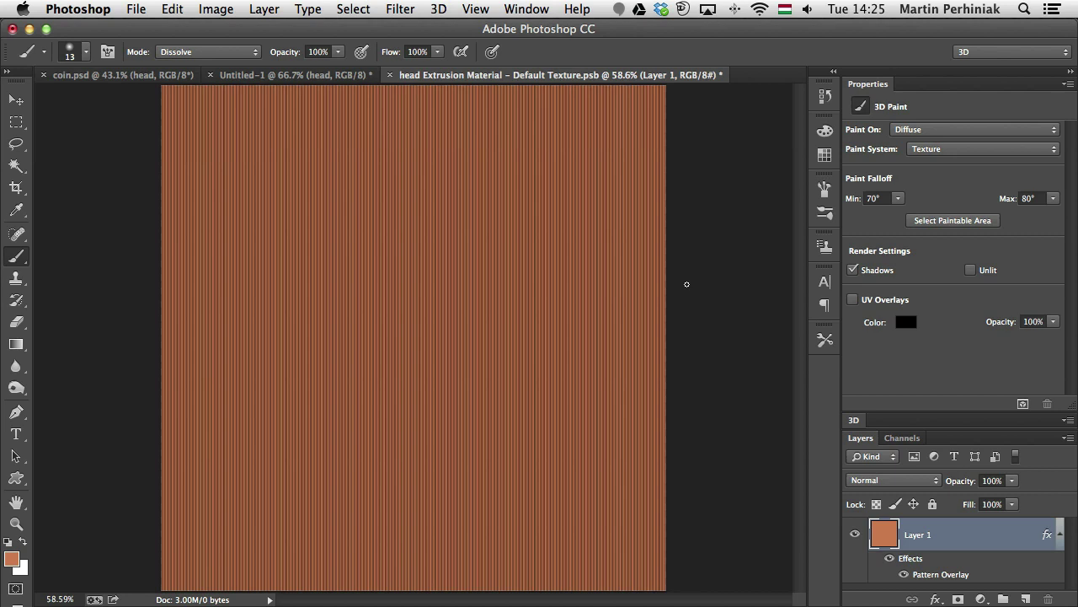
key(super+s)
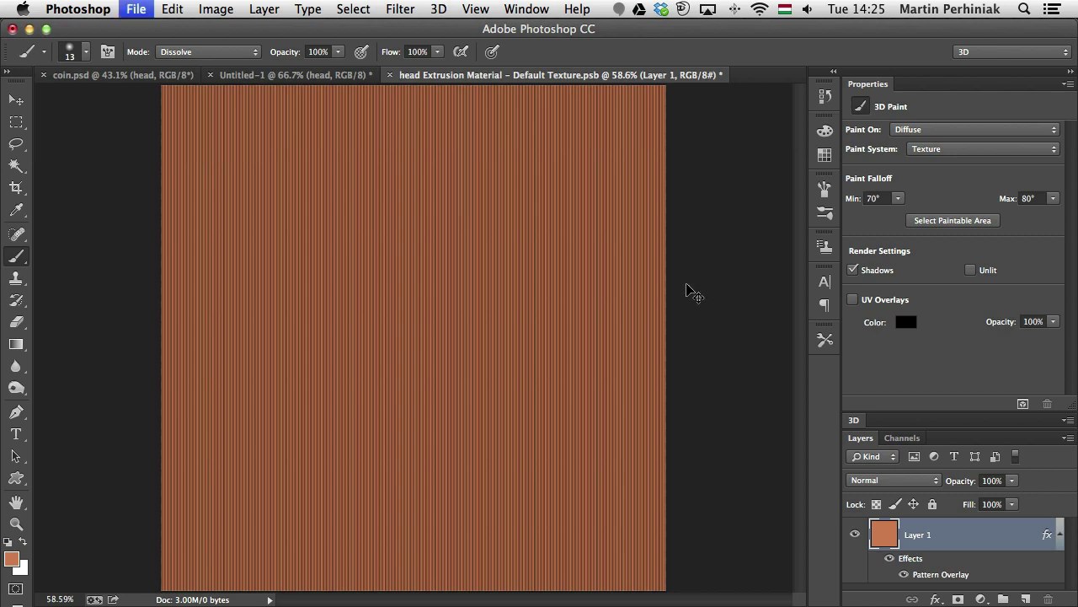
key(super+w)
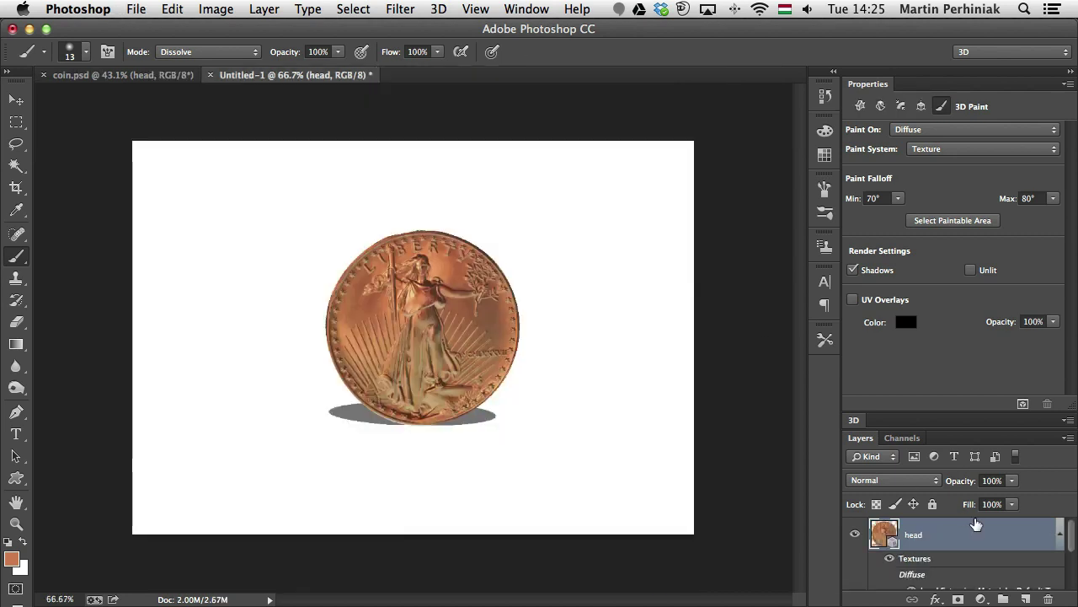
Step: Load 'head - Diffuse' as the head material's bump texture
click(908, 421)
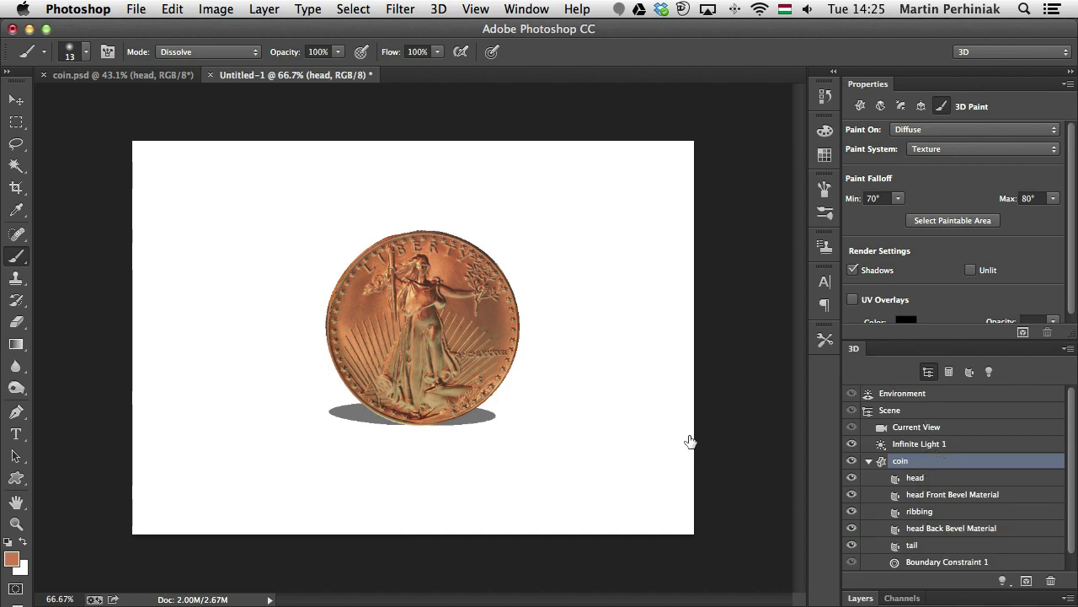
key(v)
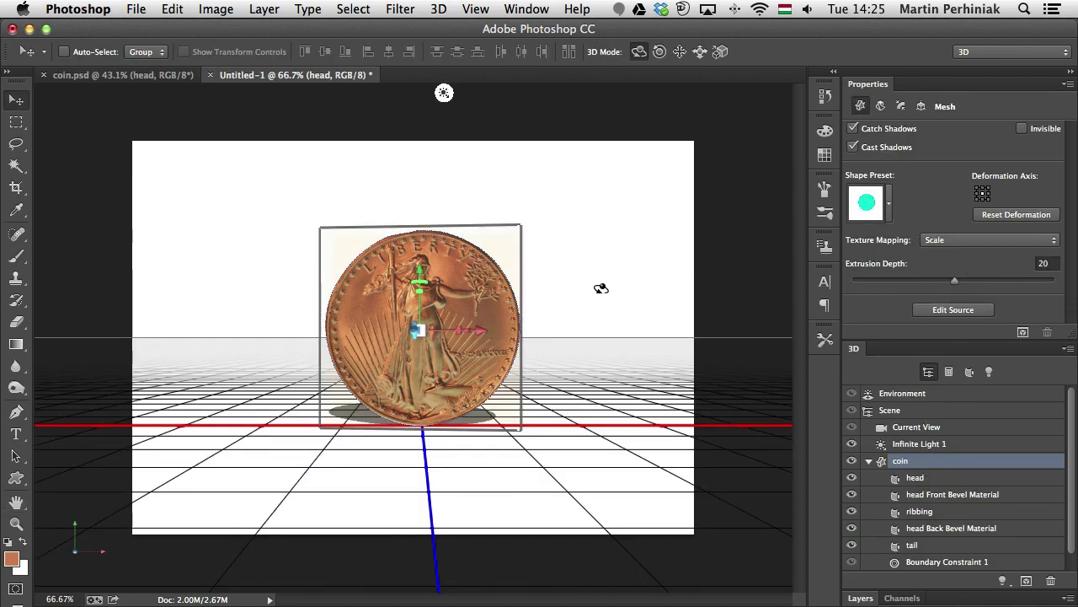
mouse_move(573, 298)
mouse_down()
mouse_move(442, 312)
mouse_move(128, 296)
mouse_move(589, 316)
mouse_move(574, 288)
mouse_move(582, 284)
mouse_move(578, 311)
mouse_move(592, 312)
mouse_move(581, 301)
mouse_up()
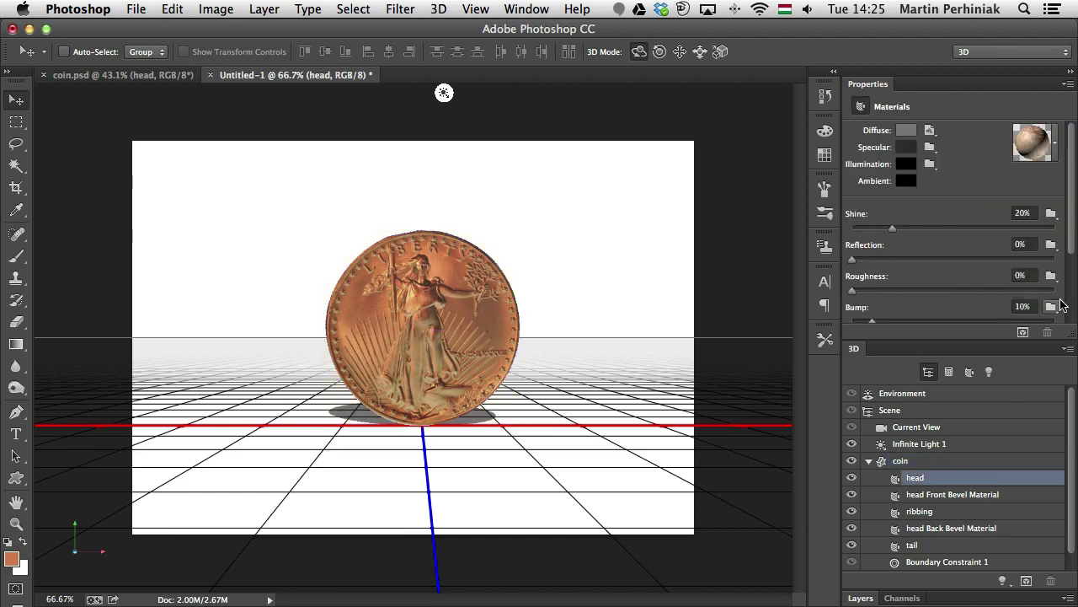
scroll(1071, 231, down, 3)
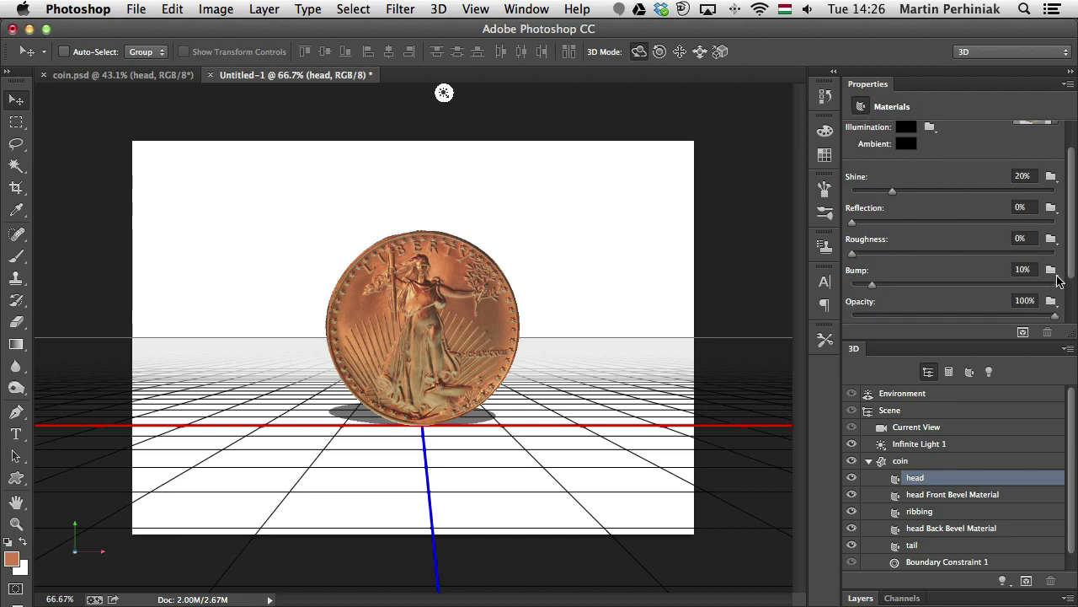
click(1050, 270)
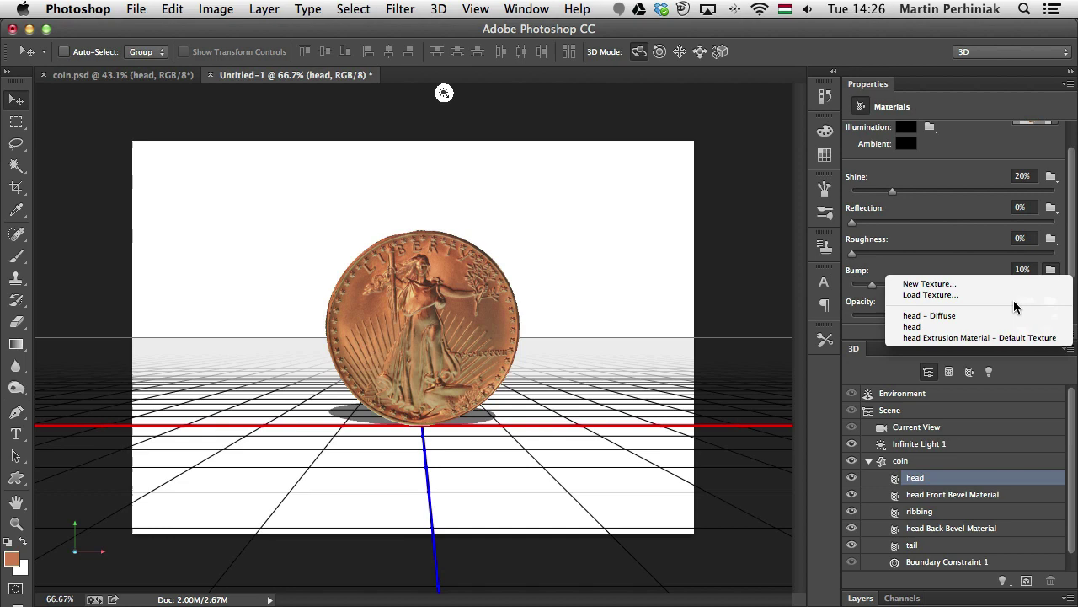
click(945, 316)
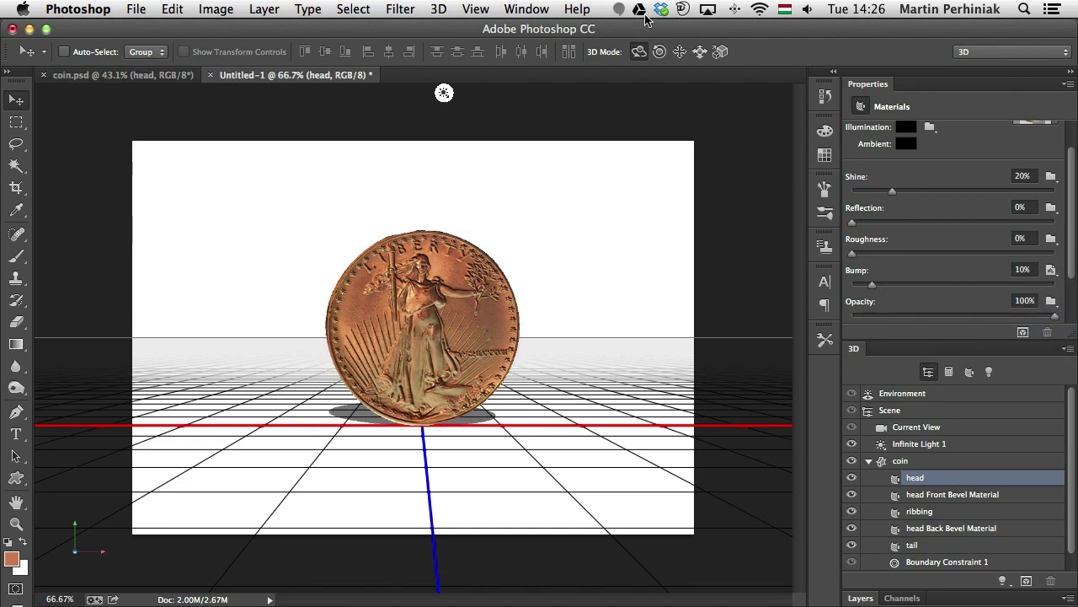
Step: Move the camera closer to enlarge the coin and lower the head material's bump strength
click(931, 428)
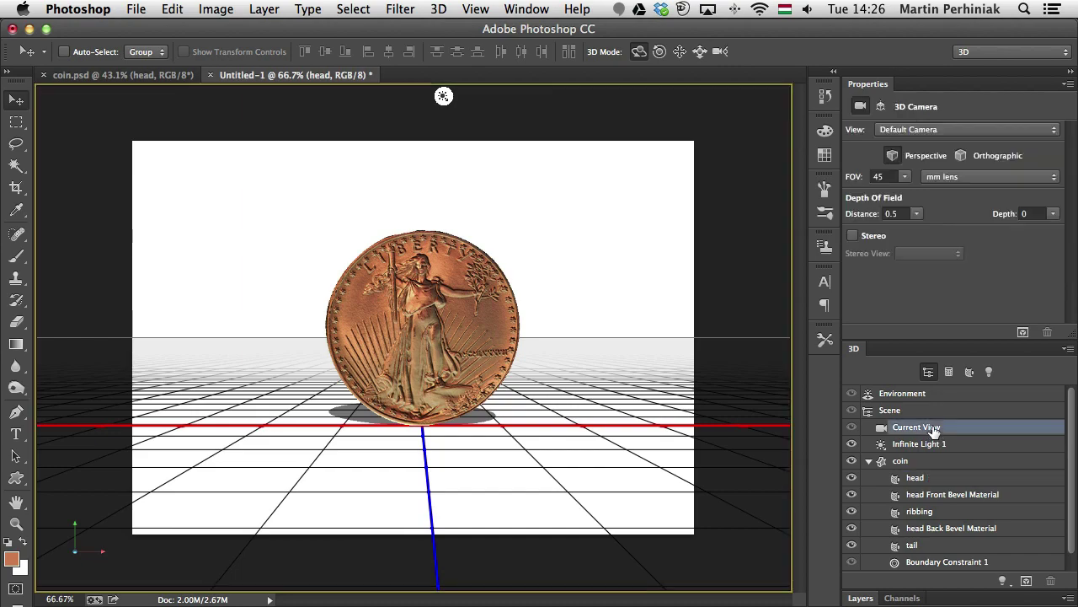
drag(549, 292, 643, 281)
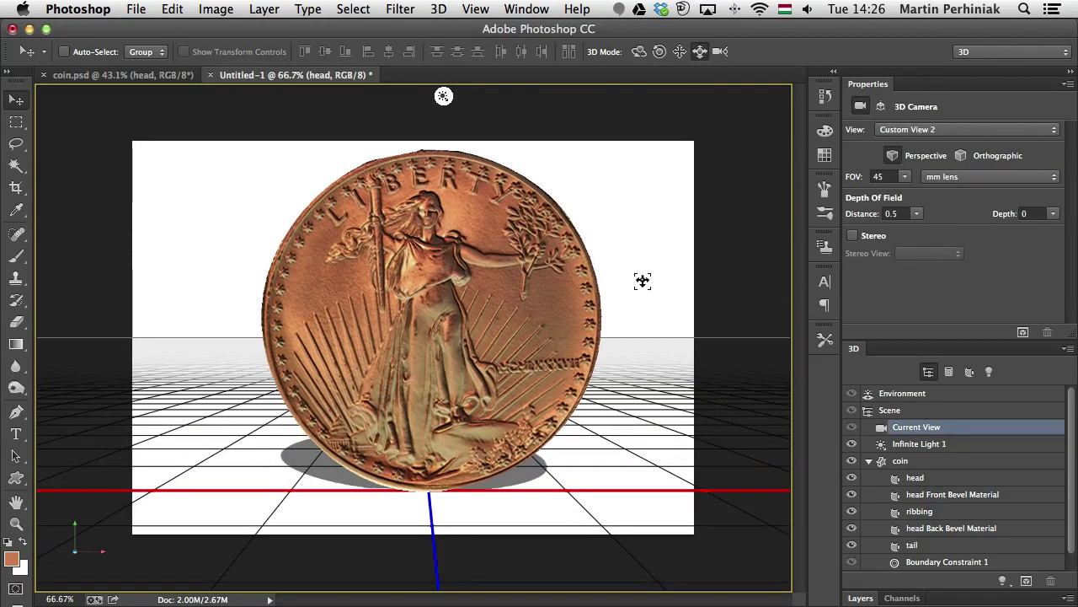
click(915, 478)
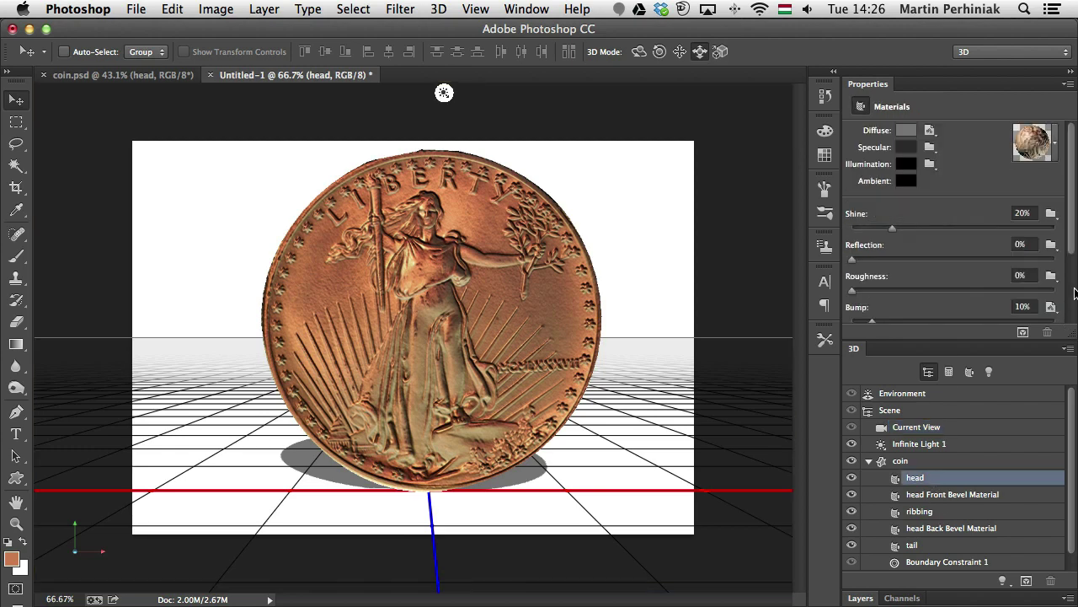
mouse_move(871, 325)
mouse_down()
mouse_move(843, 322)
mouse_move(886, 325)
mouse_move(866, 323)
mouse_up()
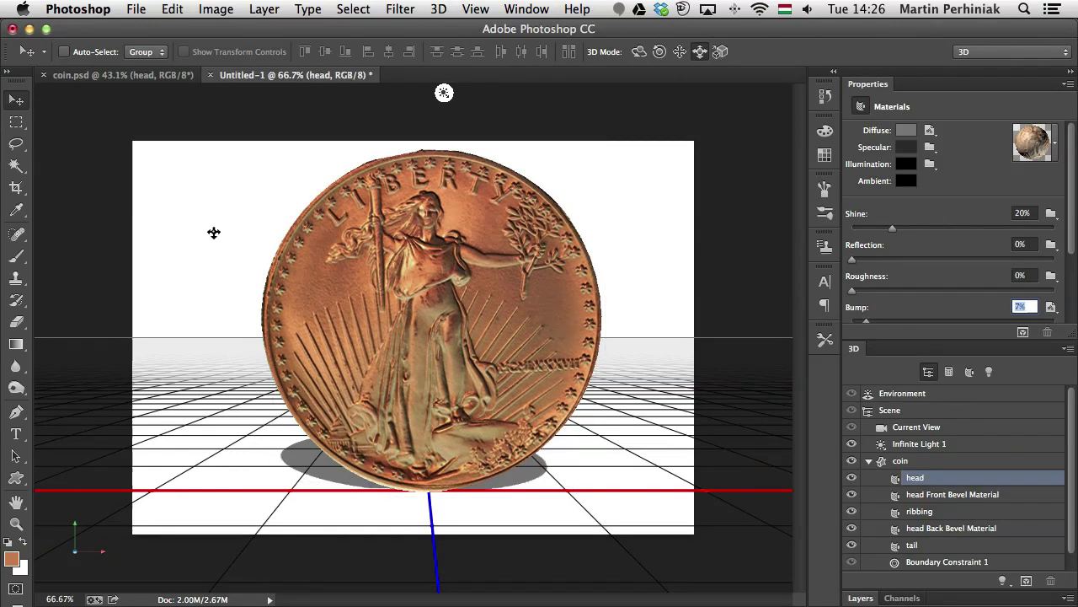
Step: Rotate the coin mesh to show its edge
click(640, 51)
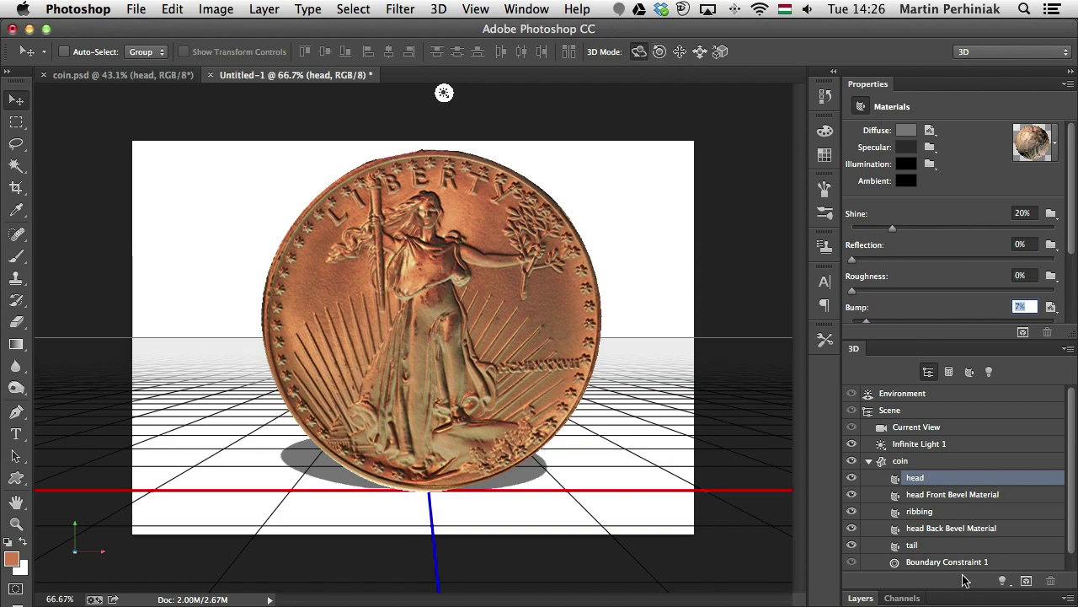
click(937, 463)
drag(684, 378, 708, 375)
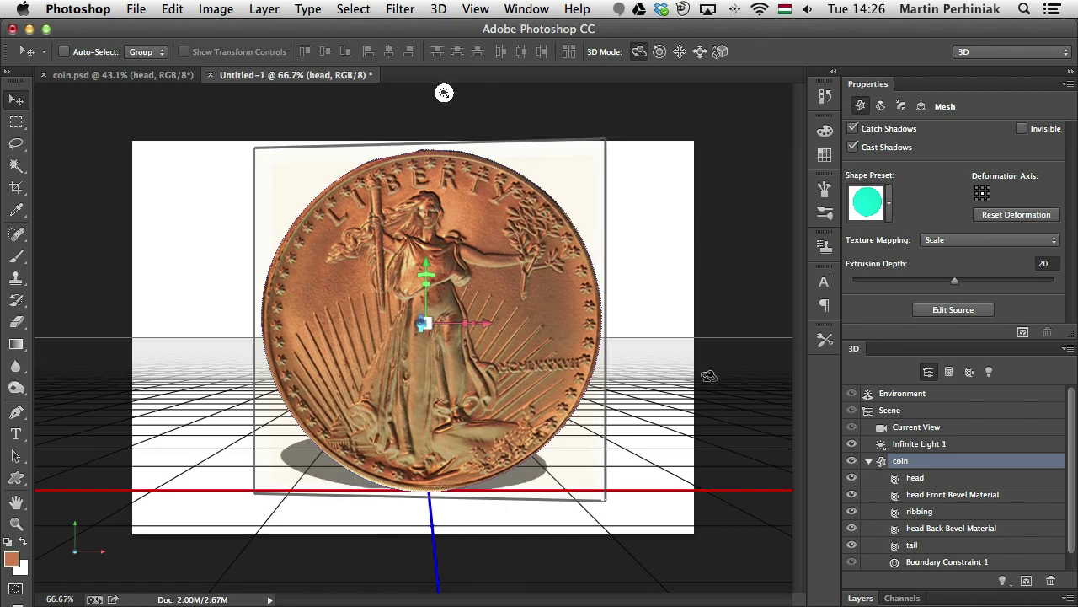
Step: Turn the coin to the eagle side and use the head texture as the tail material's bump
drag(611, 379, 156, 388)
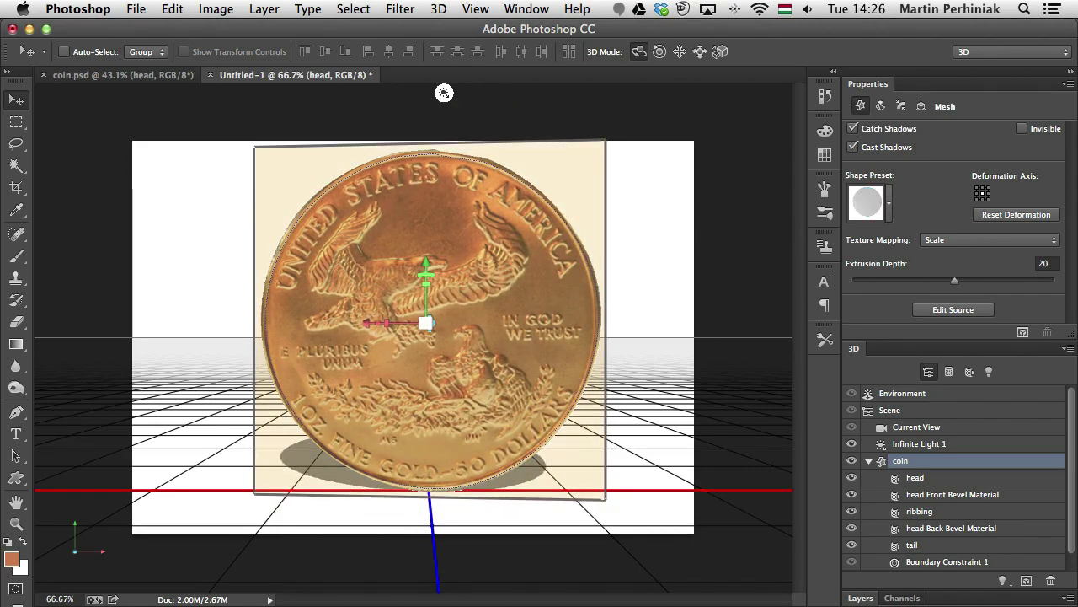
click(926, 545)
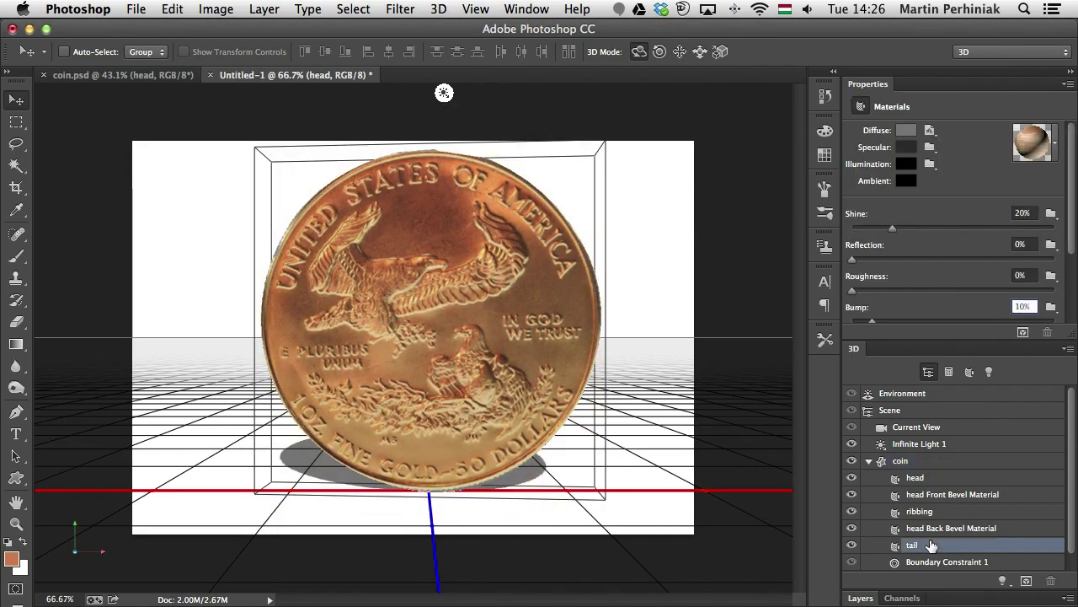
click(1050, 308)
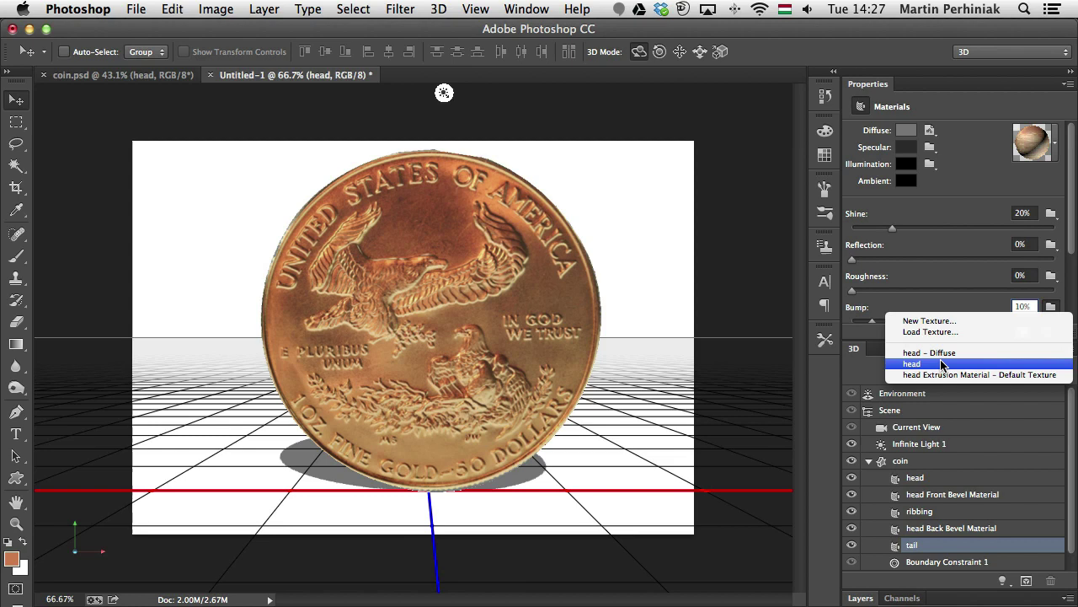
click(941, 364)
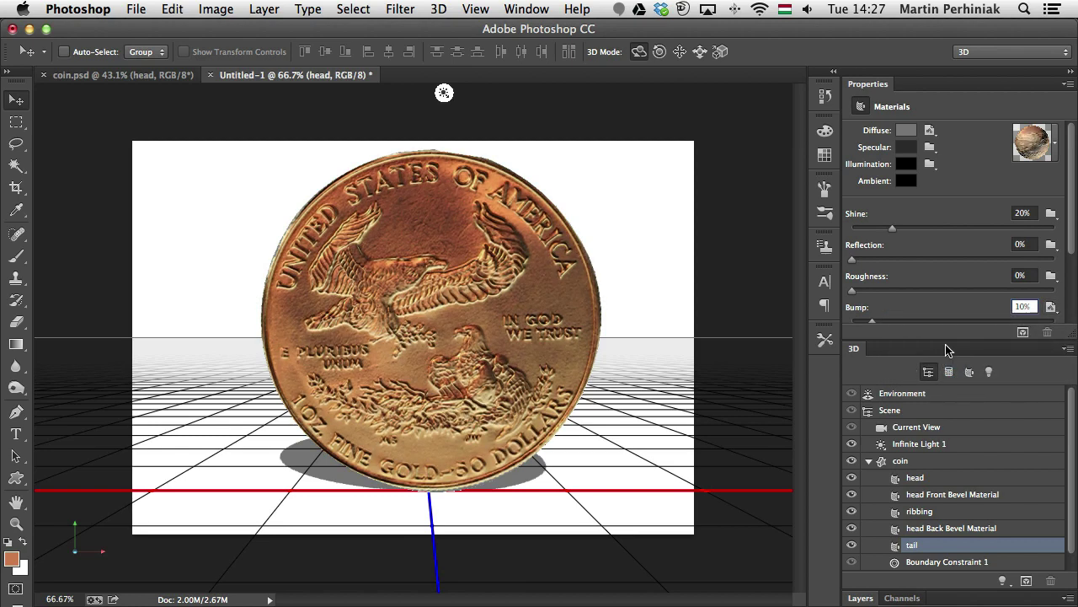
Step: Give the ribbing material the head default texture as bump at about 34% strength
click(936, 512)
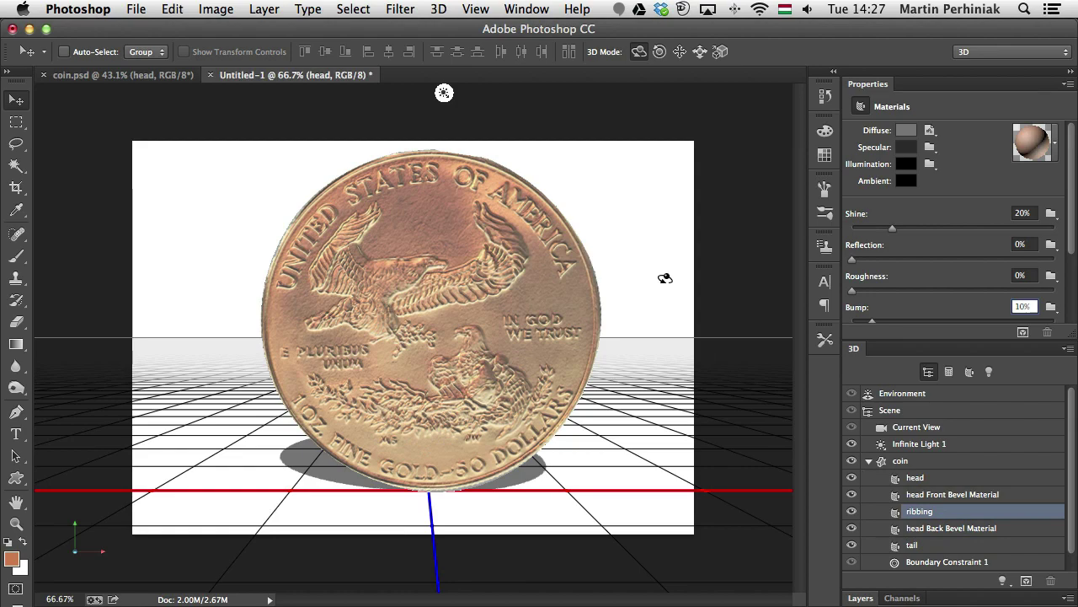
click(621, 280)
click(901, 461)
drag(657, 303, 498, 294)
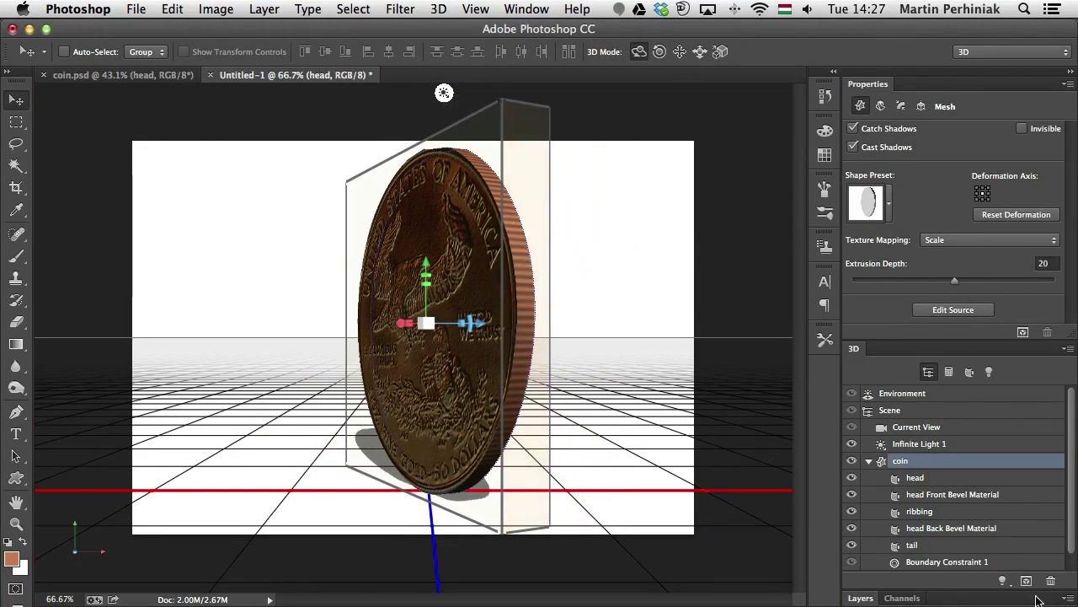
click(958, 512)
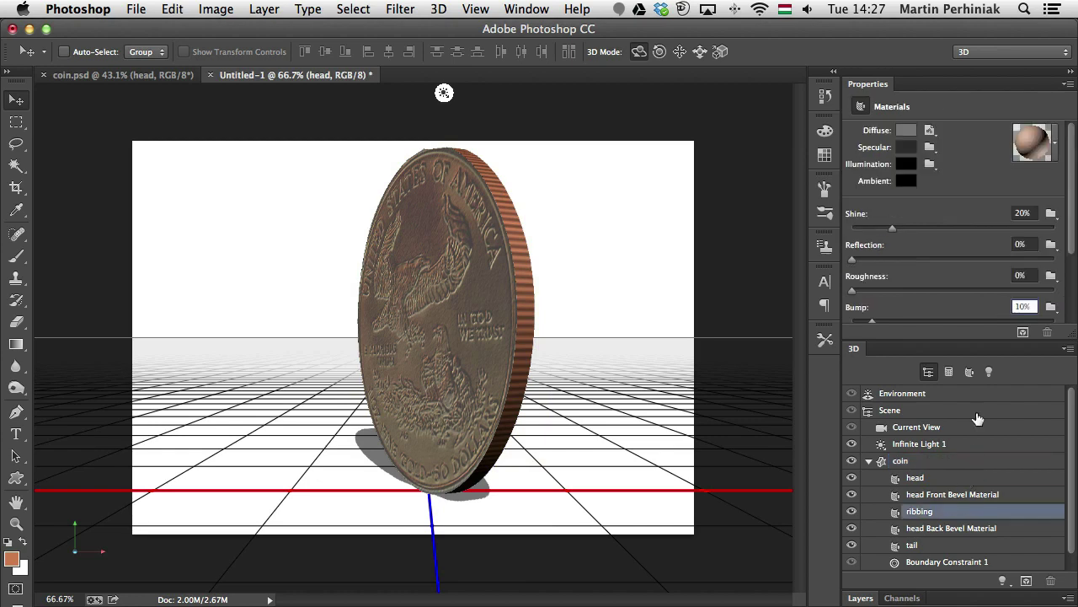
click(1050, 309)
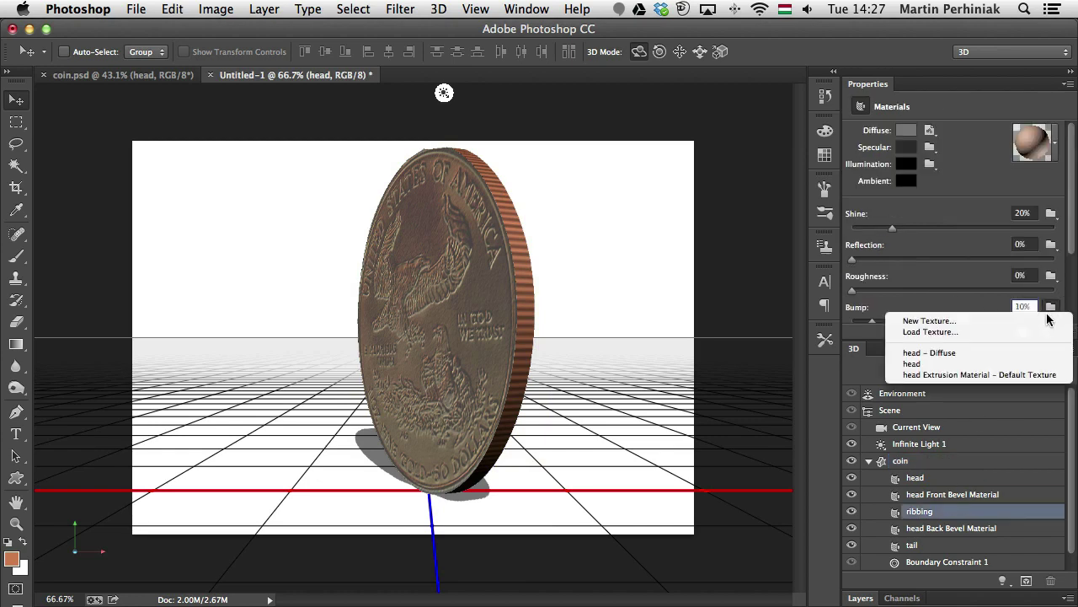
click(977, 376)
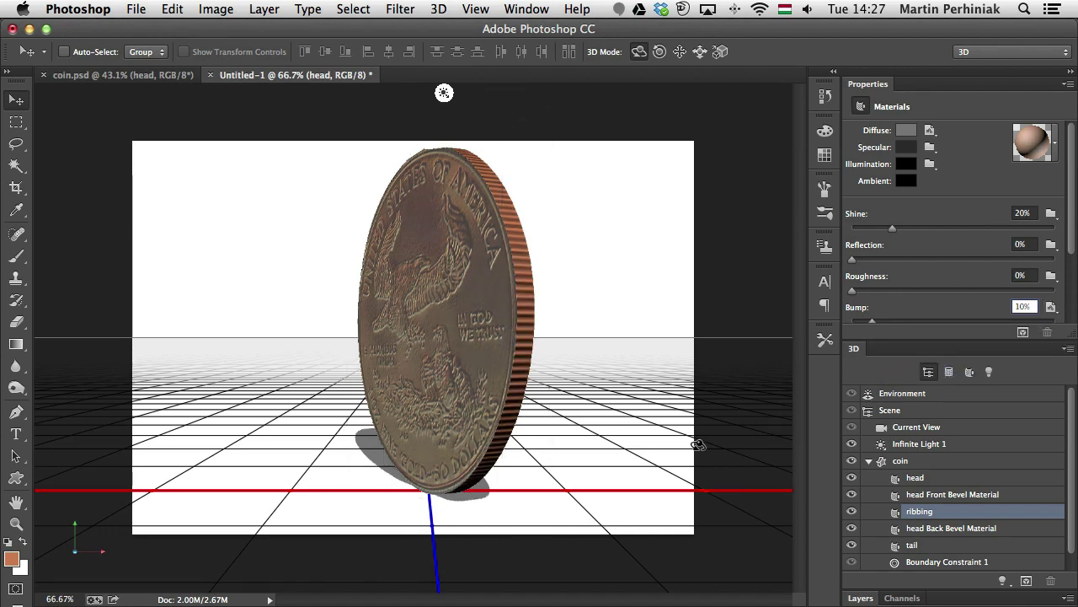
drag(871, 323, 923, 324)
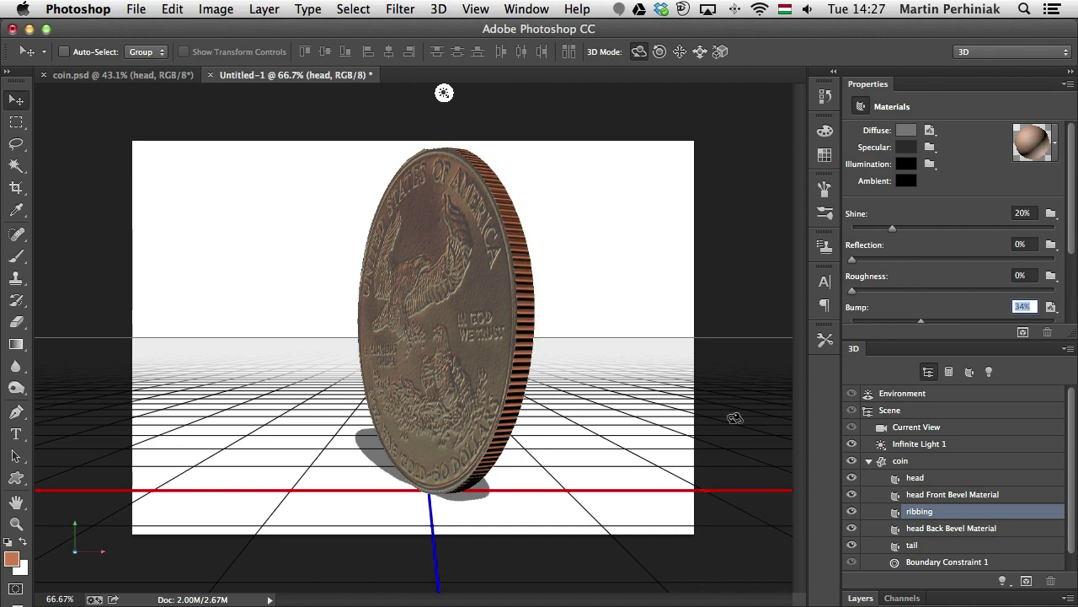
Step: Orbit the camera and spin the coin mesh so its Liberty side faces front
click(562, 321)
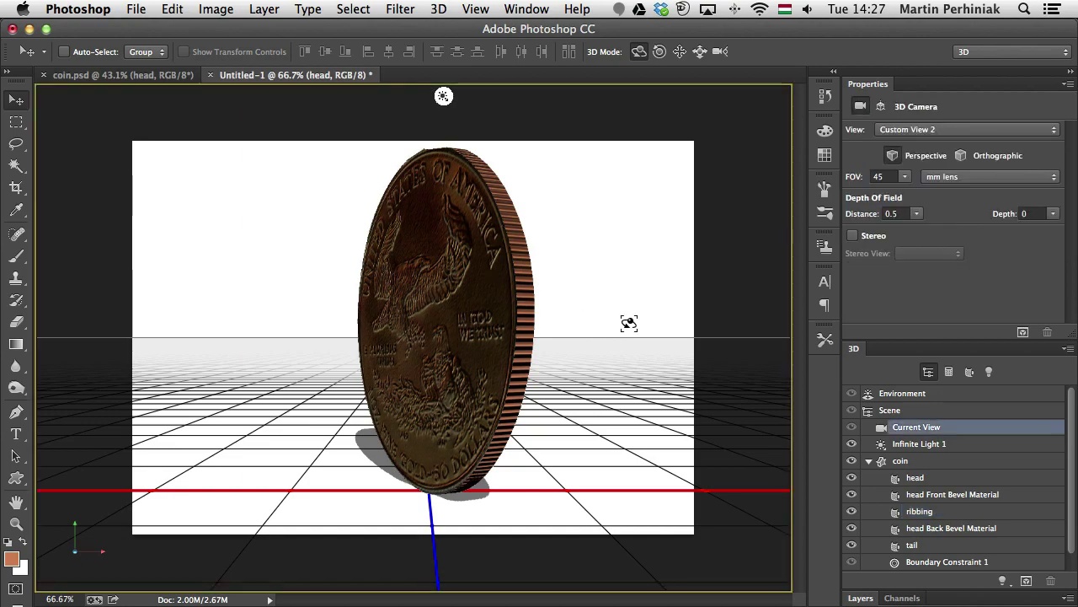
drag(628, 320, 571, 320)
drag(688, 351, 693, 357)
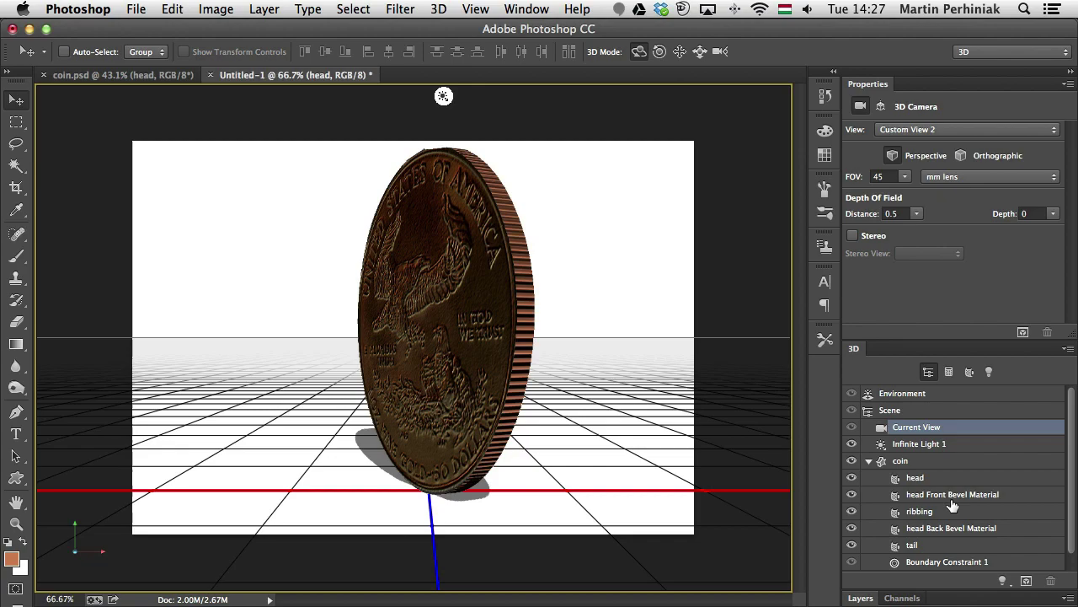
click(936, 460)
drag(670, 275, 312, 299)
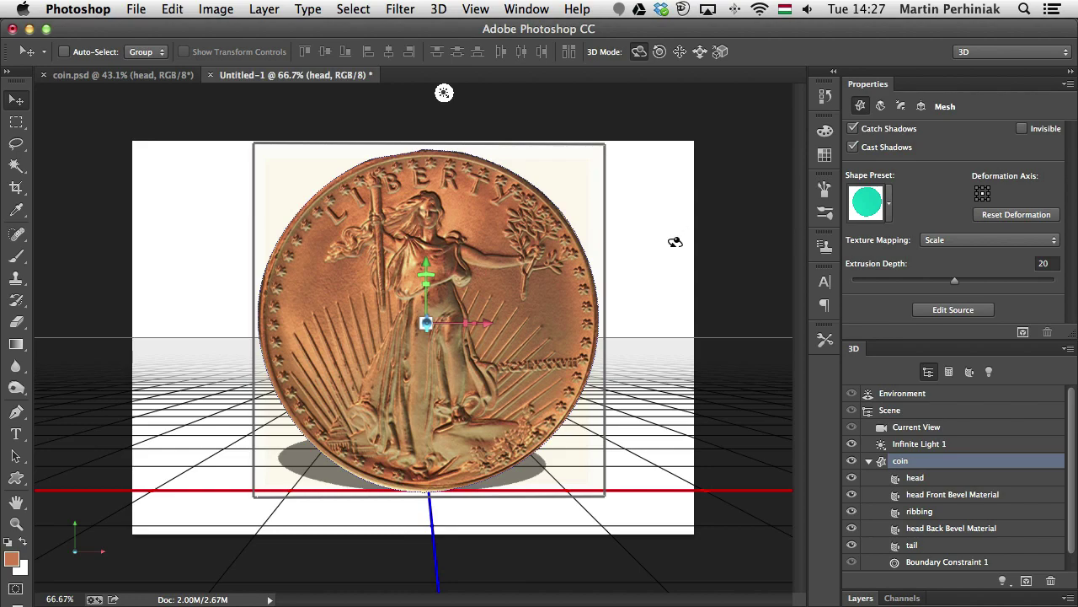
drag(675, 242, 631, 277)
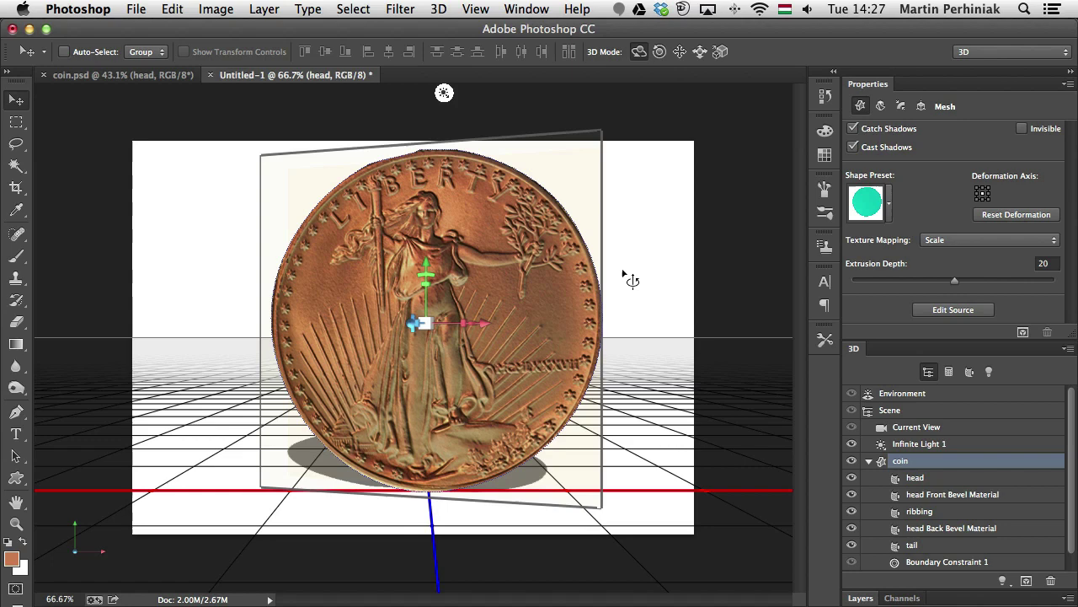
Step: Set the camera to Orthographic at scale 515 and slide the coin lower in the frame
click(937, 428)
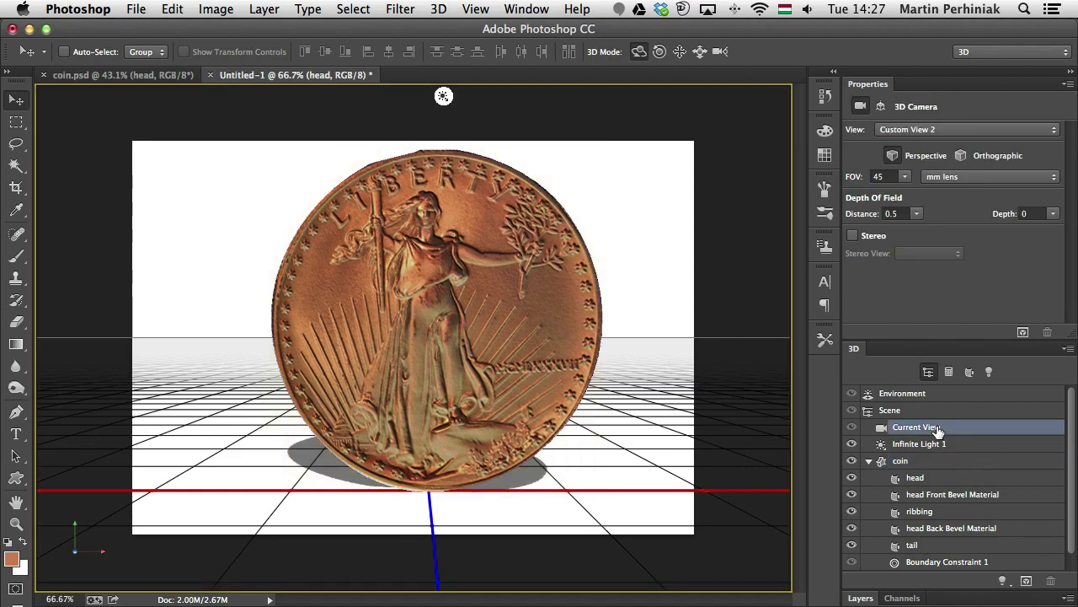
click(962, 157)
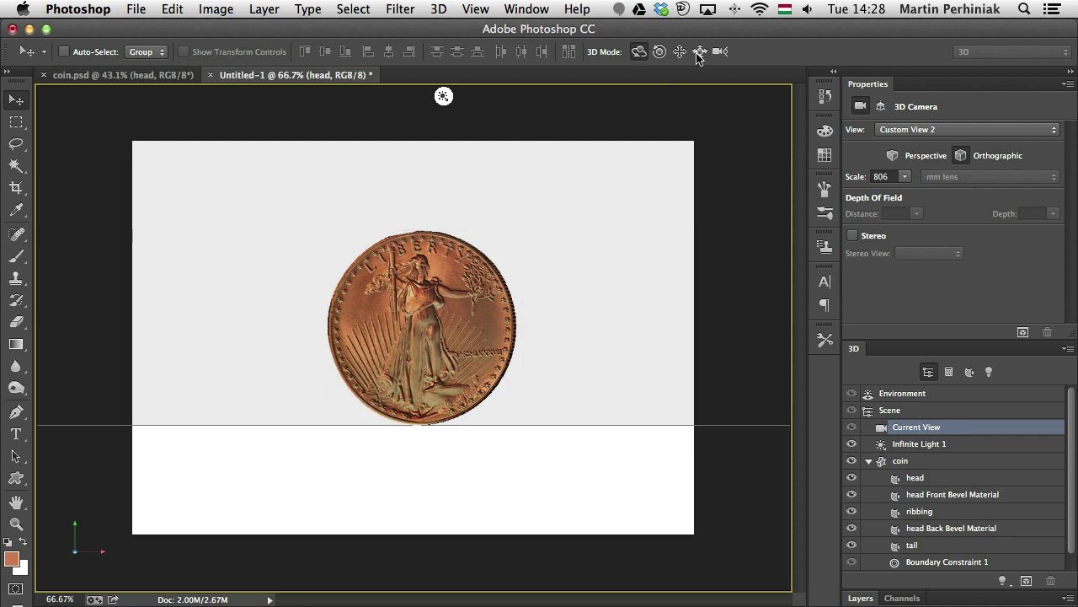
drag(855, 176, 577, 163)
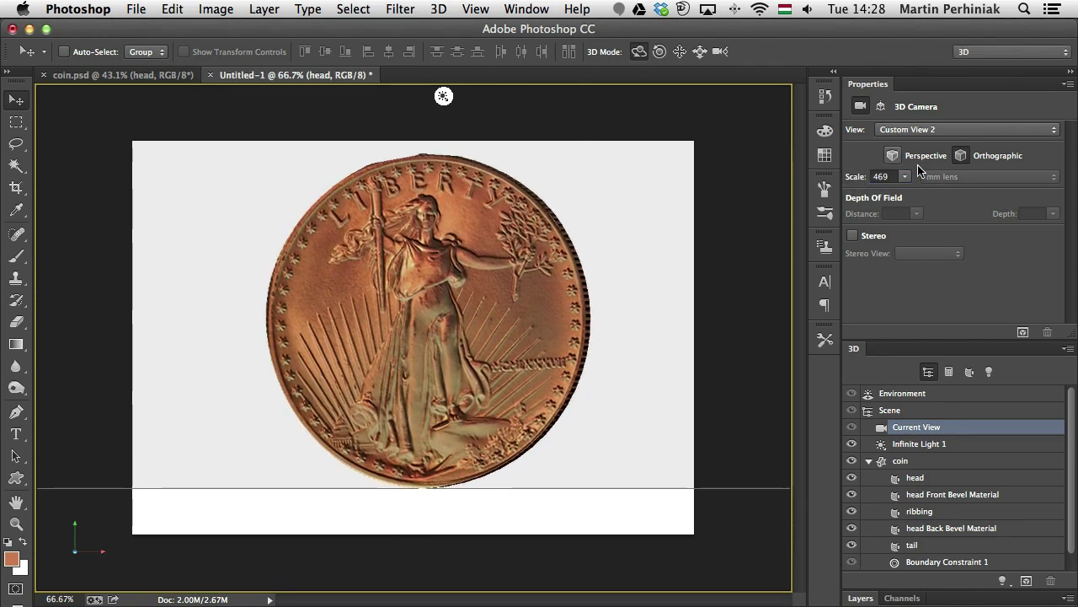
drag(849, 177, 885, 177)
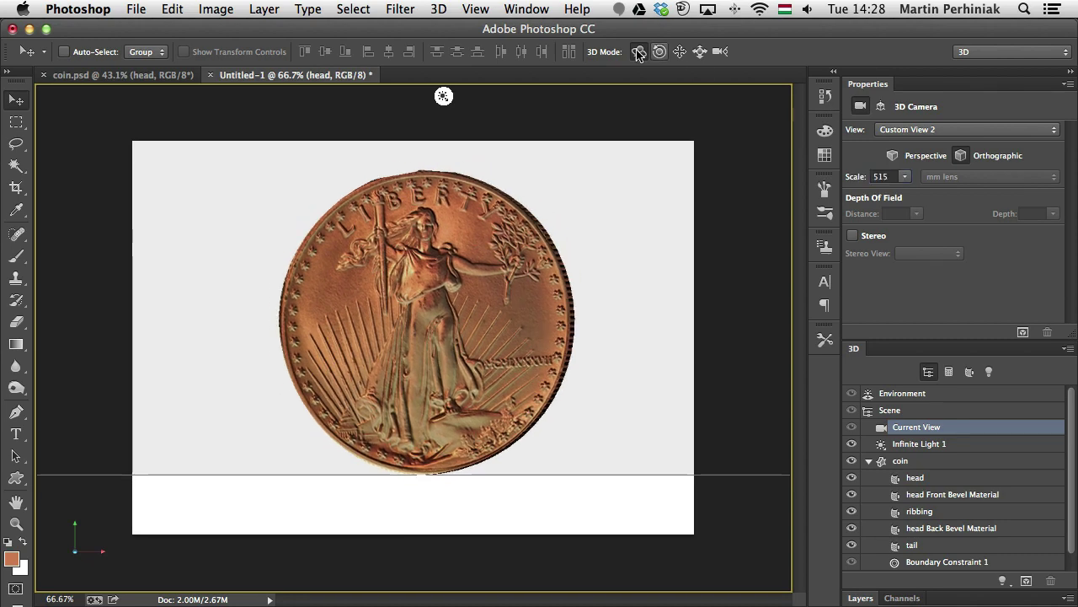
click(680, 51)
drag(496, 211, 518, 246)
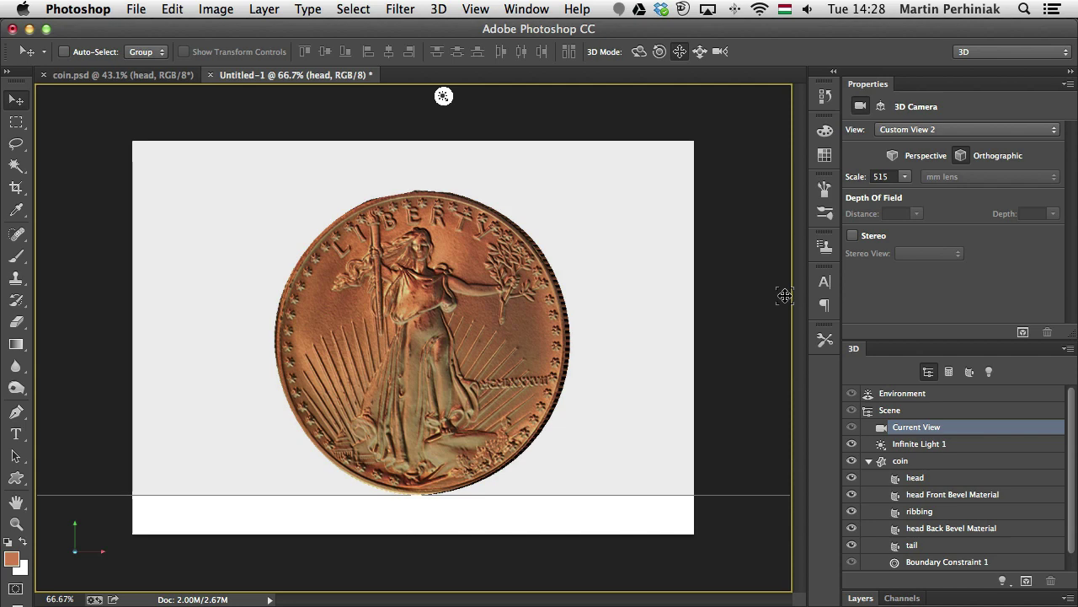
click(914, 462)
Step: Reset the coin's coordinates to 0° rotation and move it to the ground plane
click(923, 107)
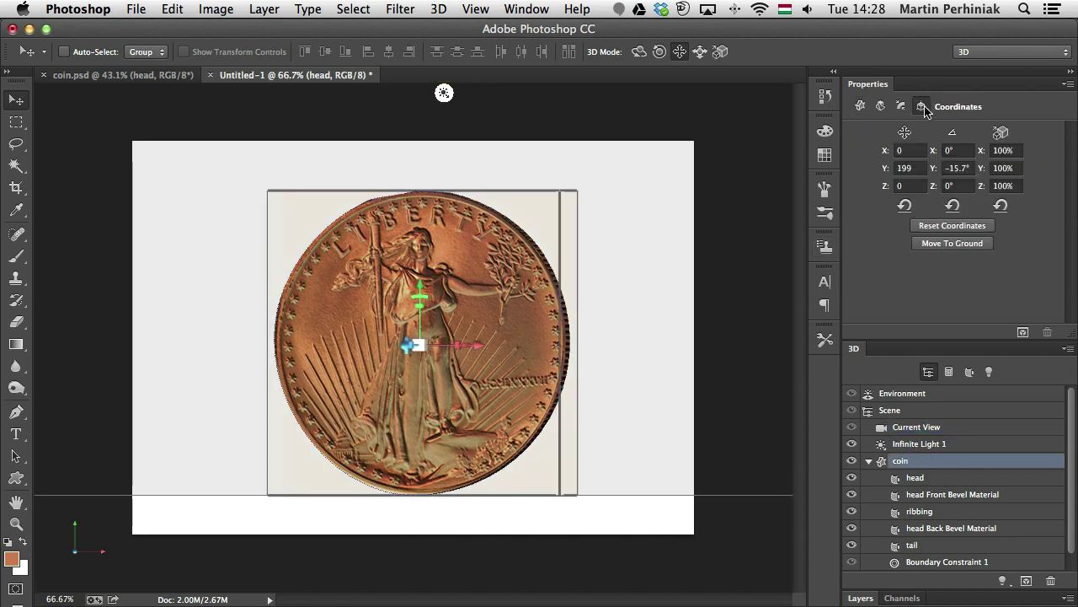
click(965, 230)
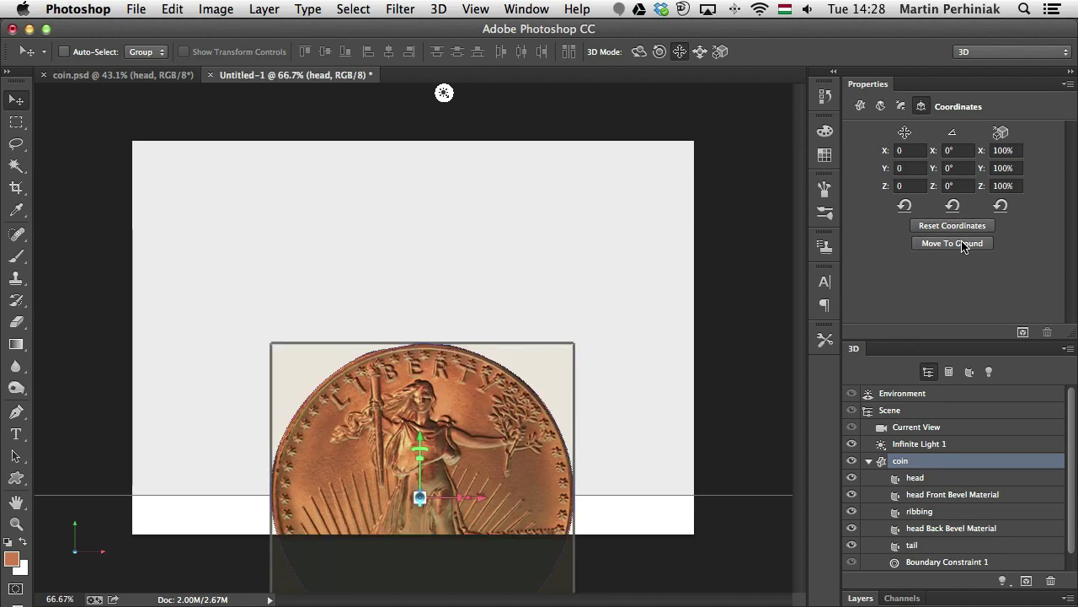
click(963, 244)
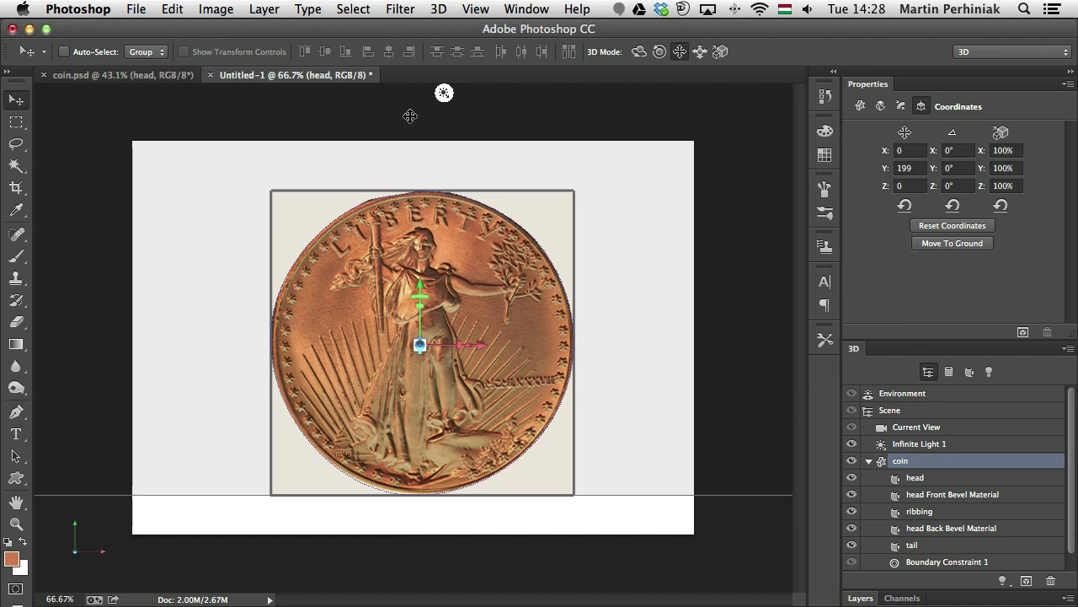
Step: Save the document as coin_animation.psd and zoom the view out to 50%
click(172, 9)
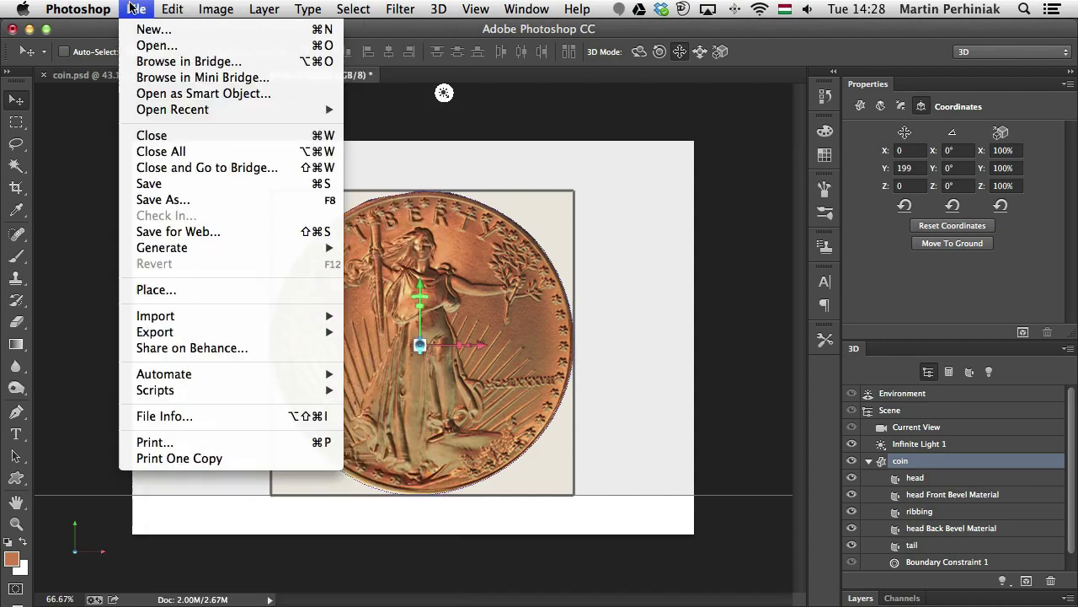
click(178, 201)
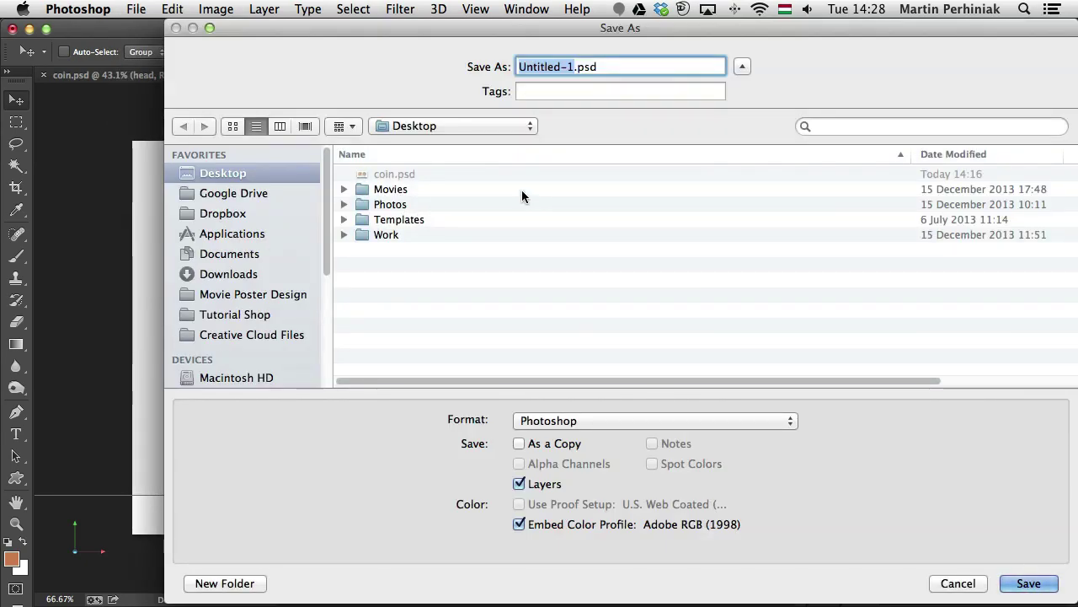
text(coin_anima)
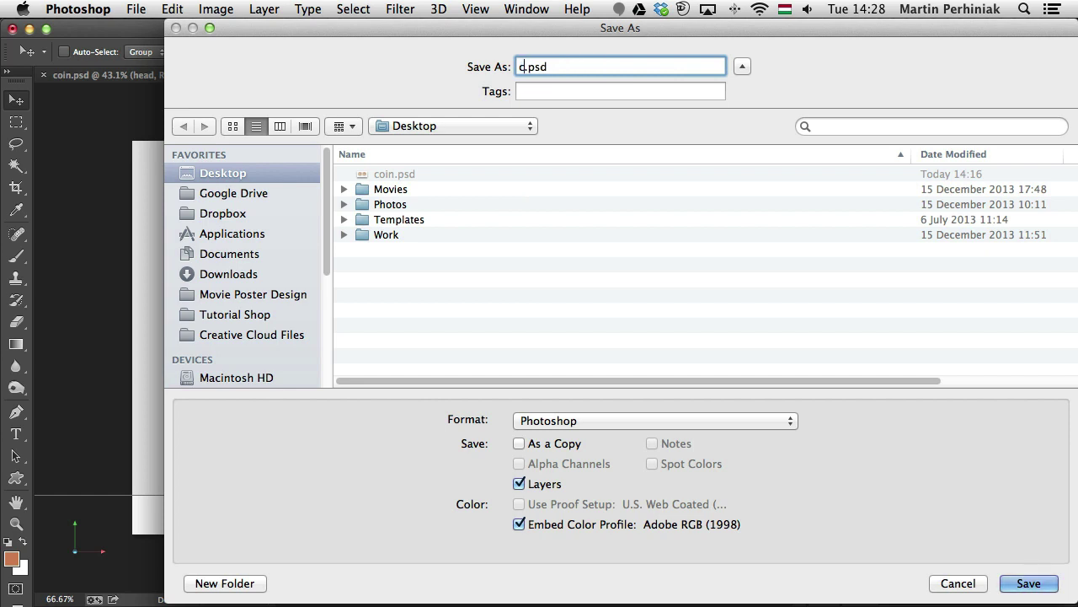
text(tion)
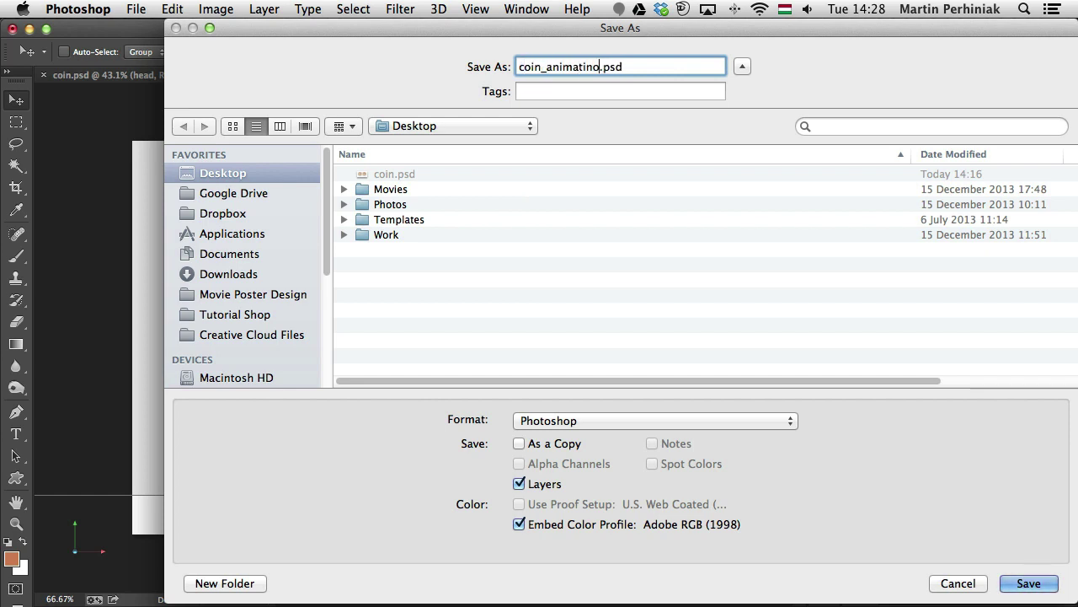
key(Return)
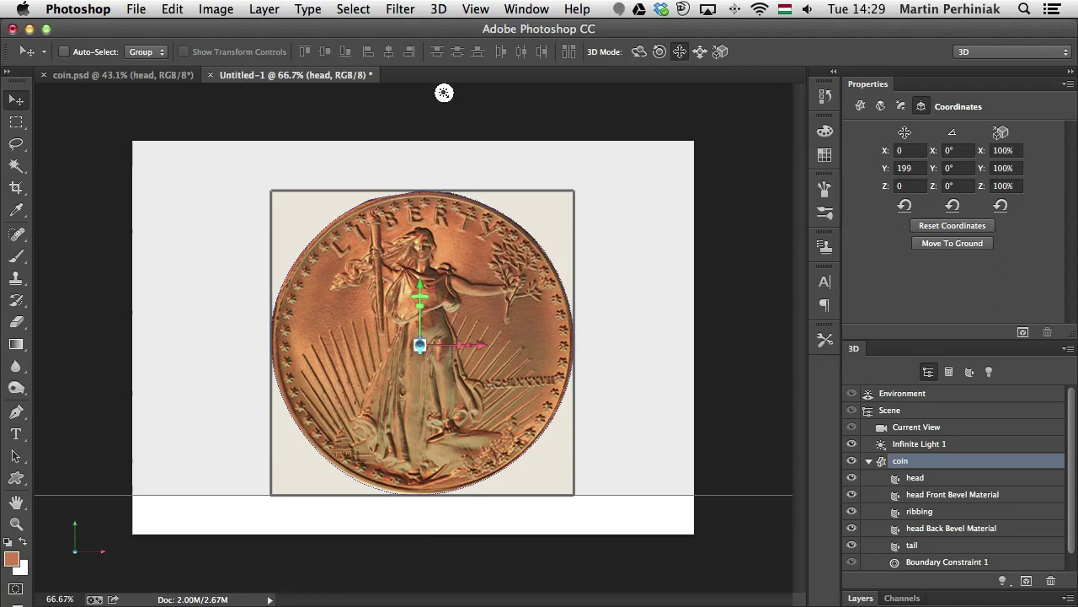
key(super+minus)
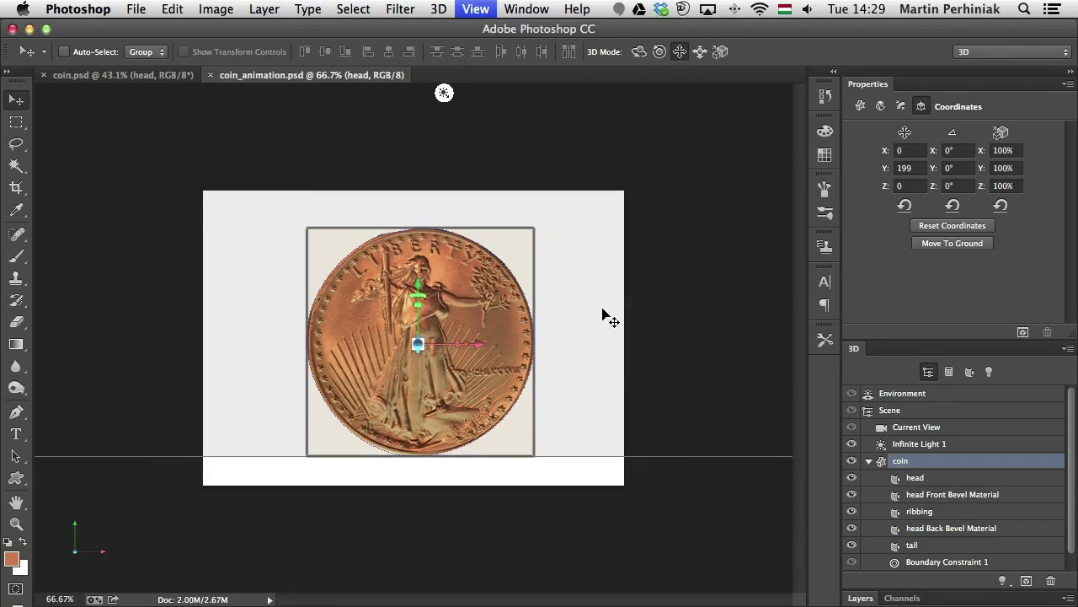
Step: Close the coin.psd document
click(522, 9)
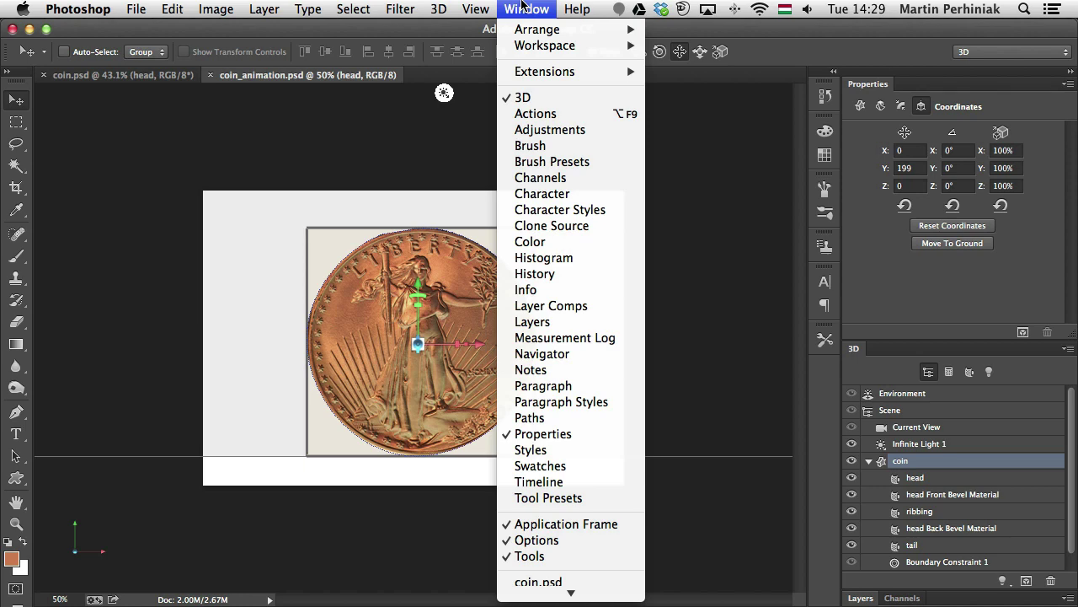
click(146, 78)
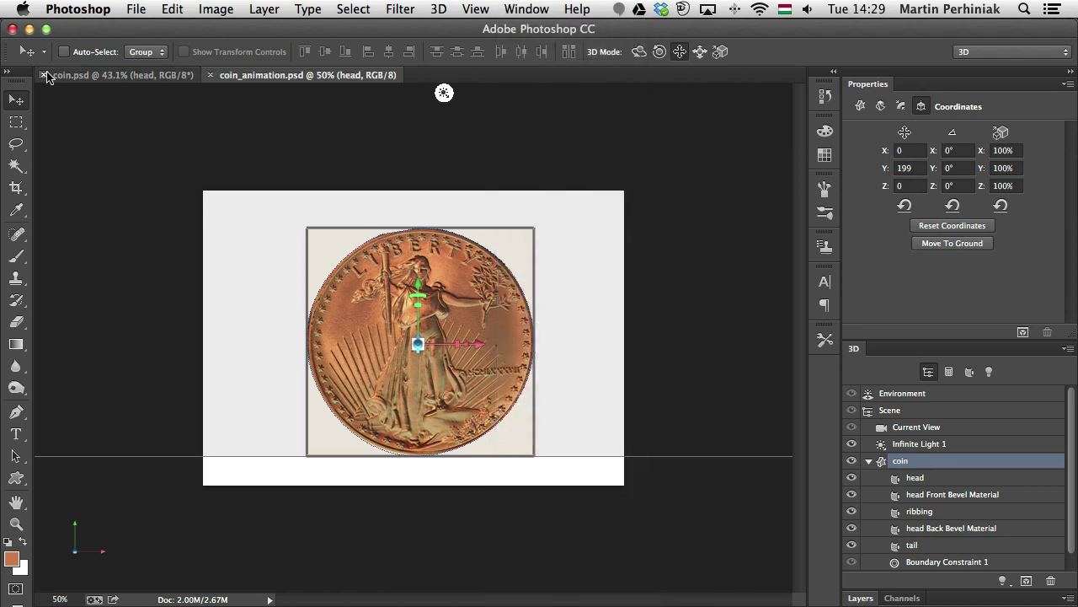
click(43, 75)
Step: Show the Timeline panel and create a video timeline for coin_animation.psd
click(514, 9)
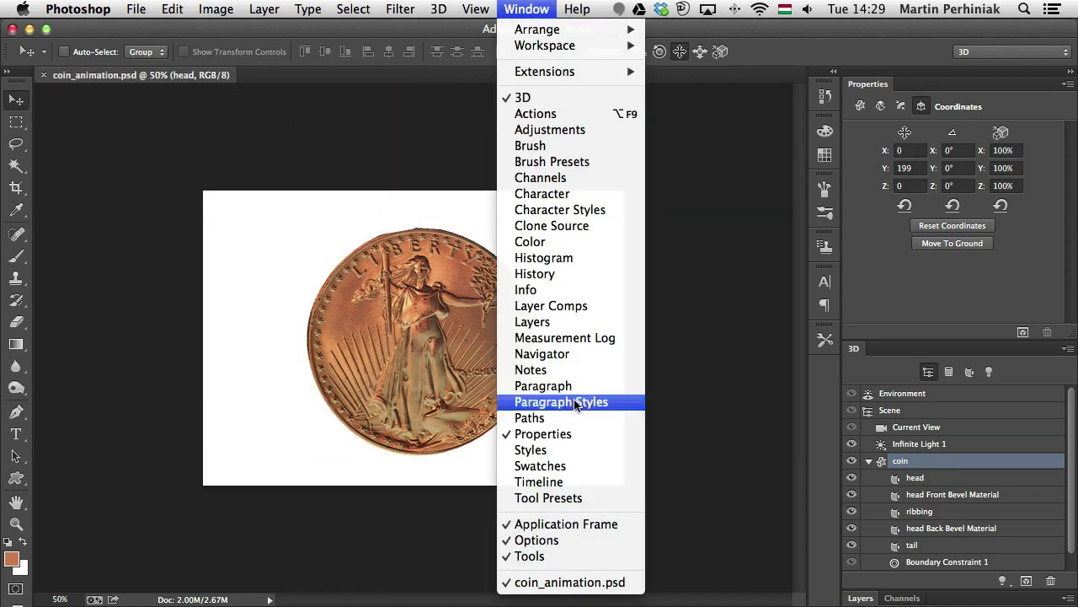
click(553, 480)
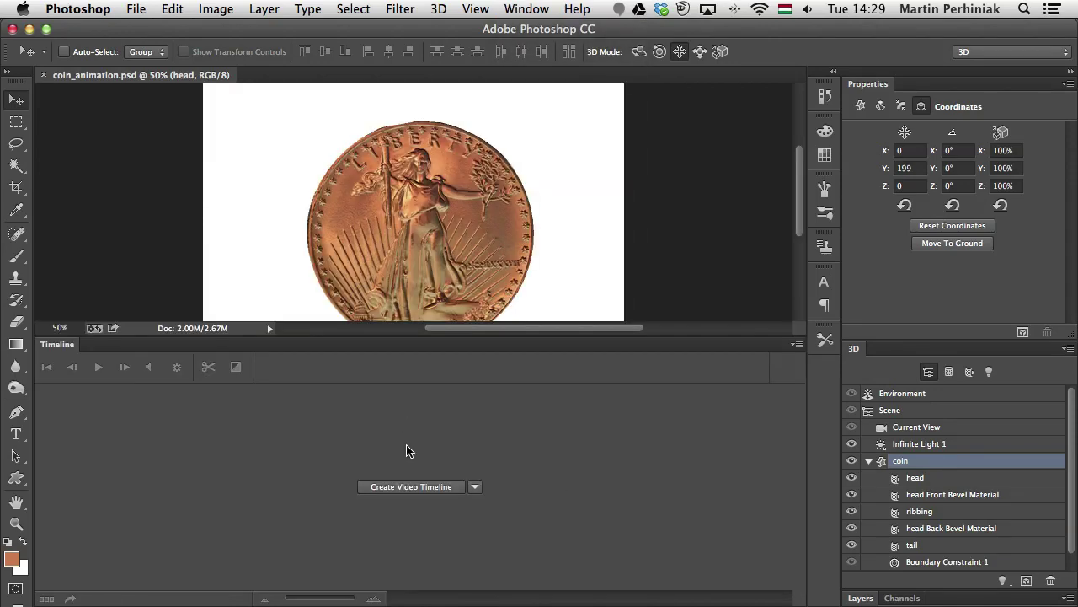
click(426, 490)
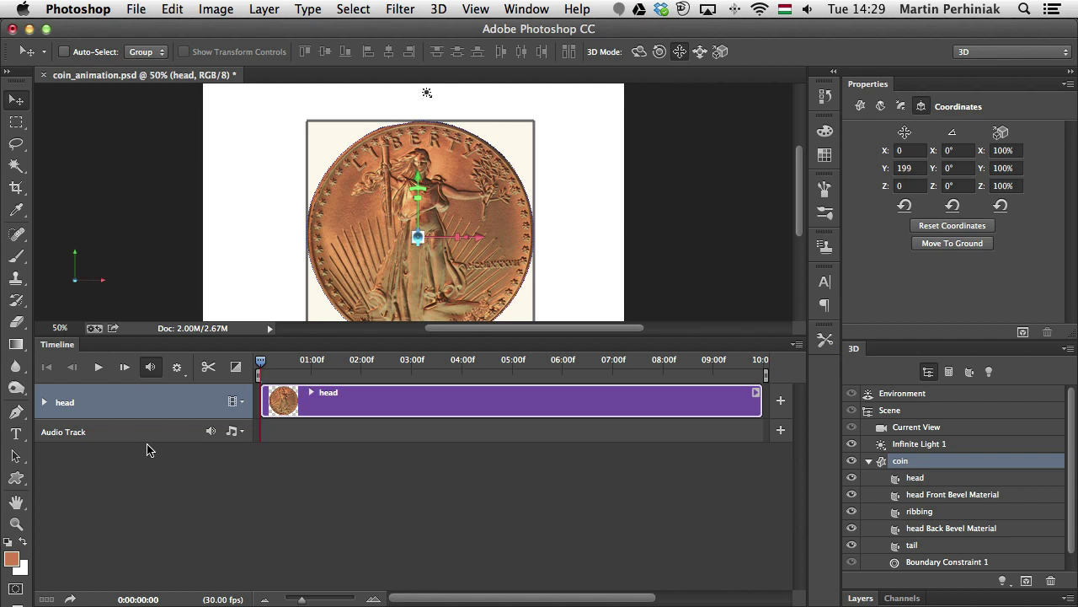
Step: Expand the head track's properties and the 3D Meshes group to reveal the coin track
click(43, 402)
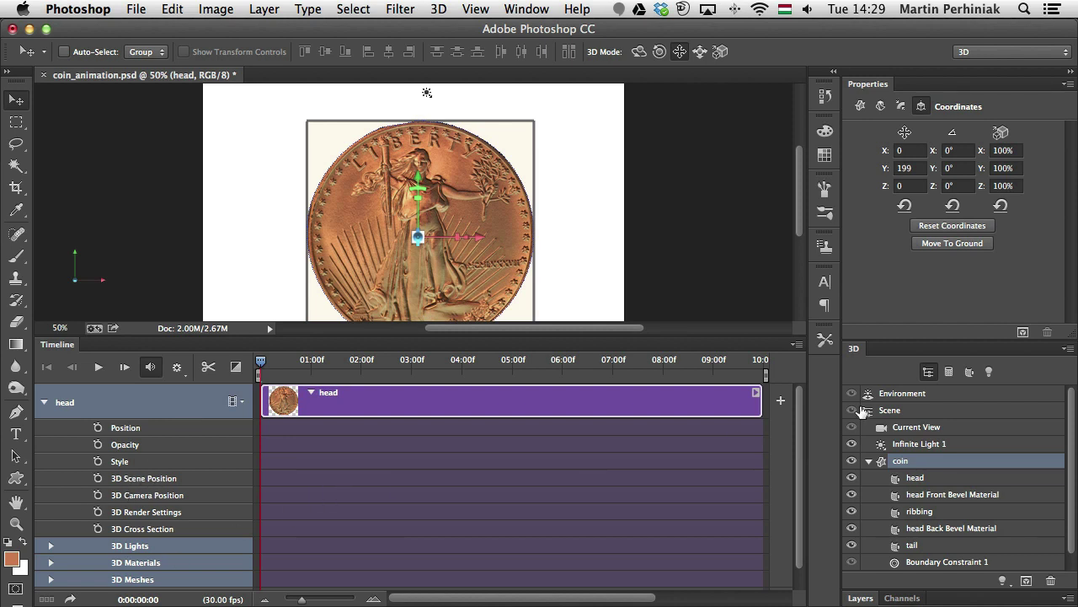
scroll(802, 475, down, 2)
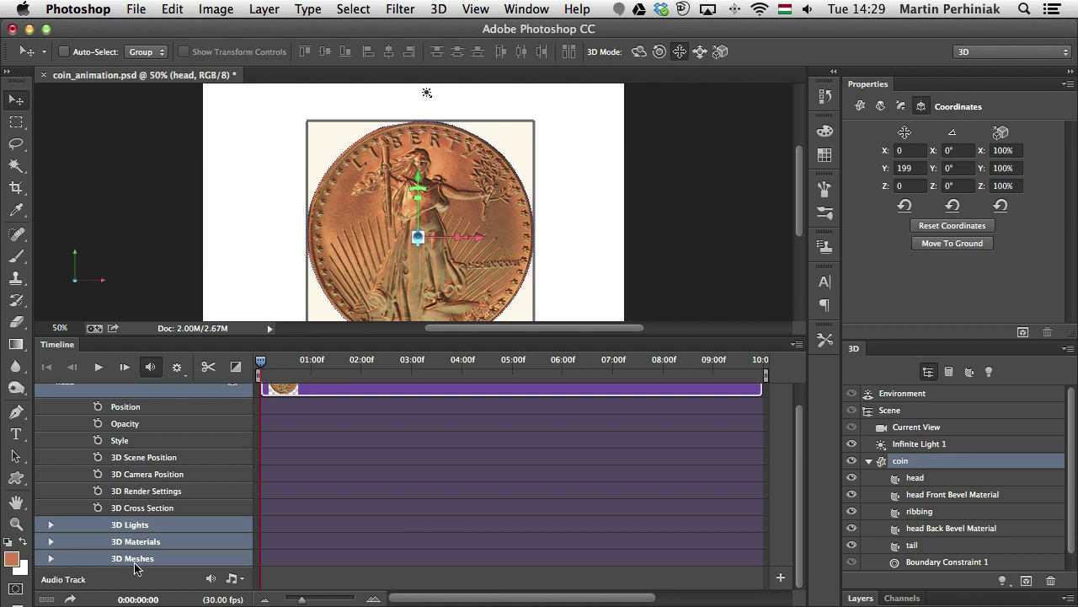
click(51, 559)
scroll(648, 546, down, 1)
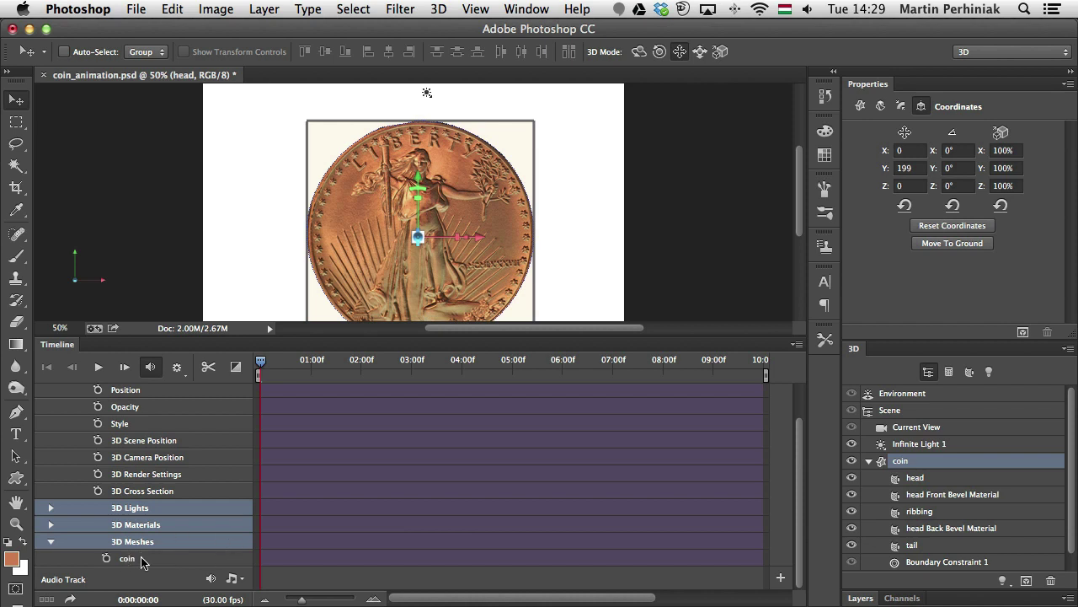
Step: Reselect the whole coin mesh and drag the timeline divider down to enlarge the canvas
click(930, 478)
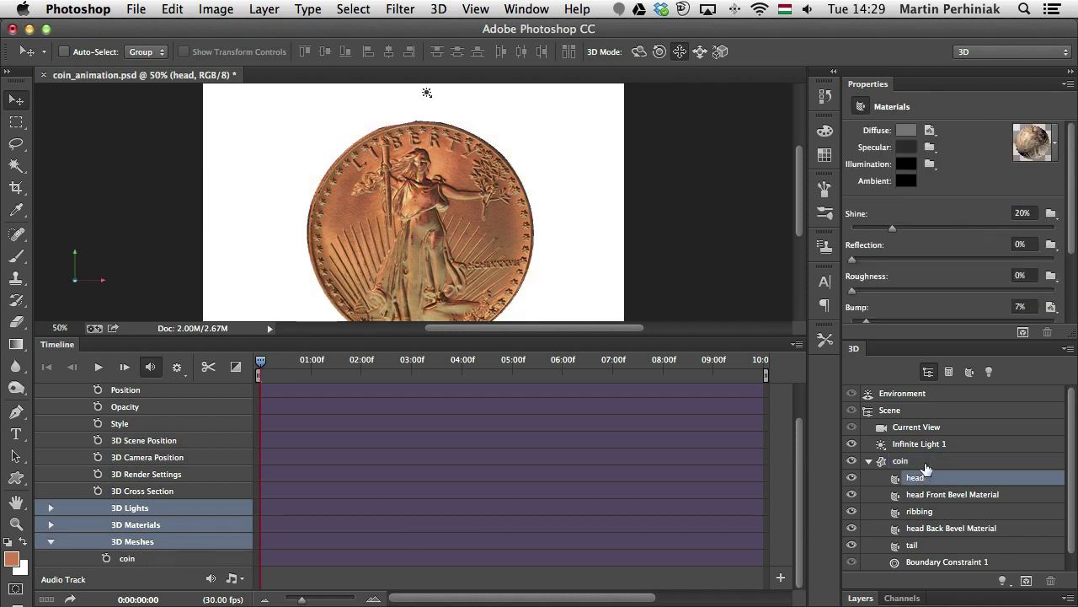
click(913, 463)
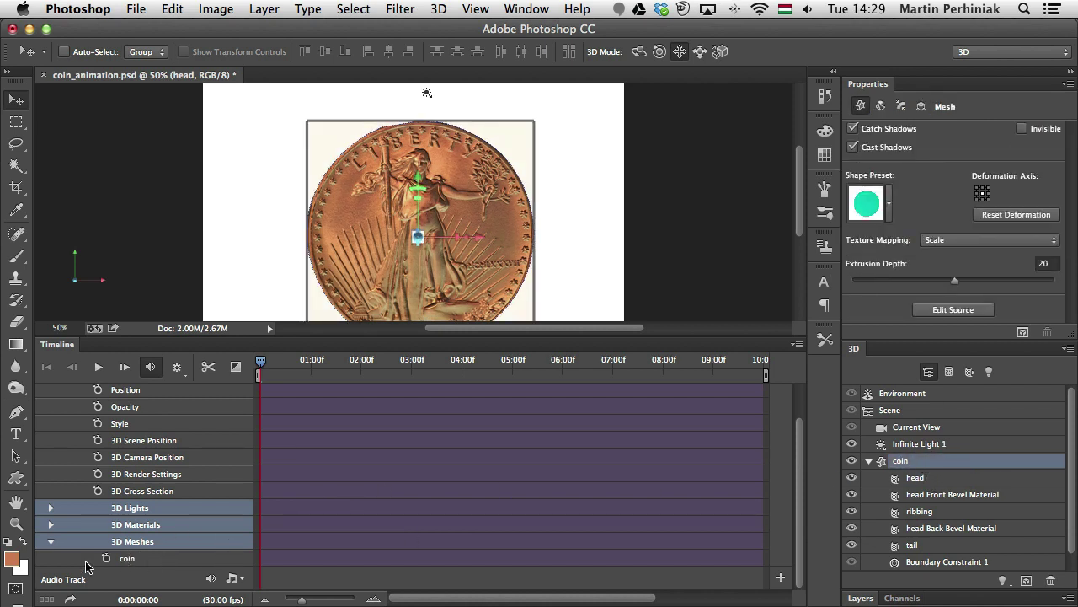
drag(315, 335, 311, 388)
scroll(807, 533, down, 3)
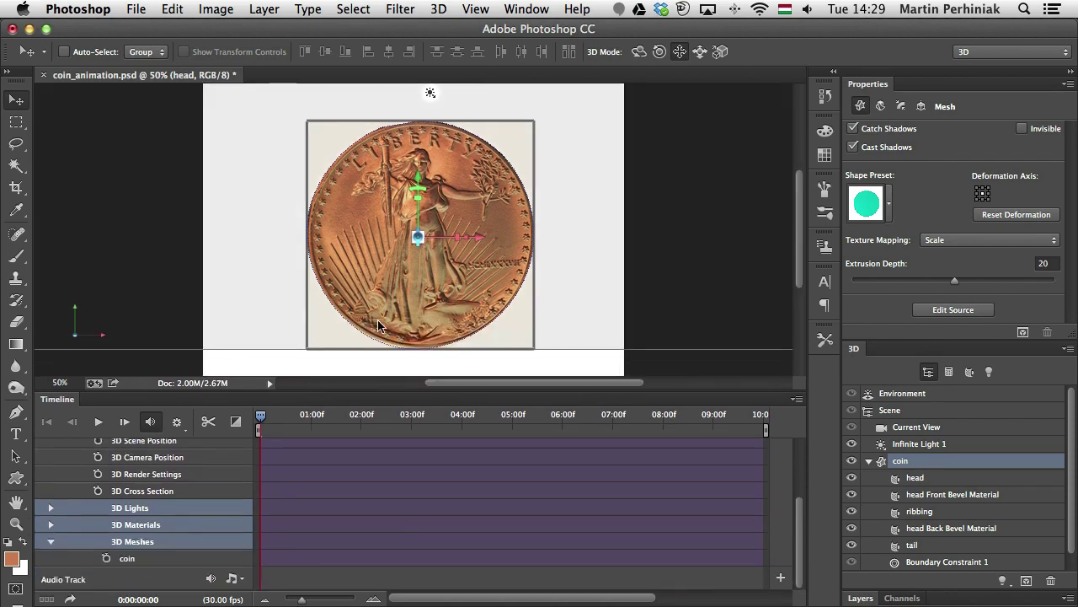
Step: Keyframe the coin mesh at 0, then rotate it slightly at about 02:00 for a second keyframe
click(106, 558)
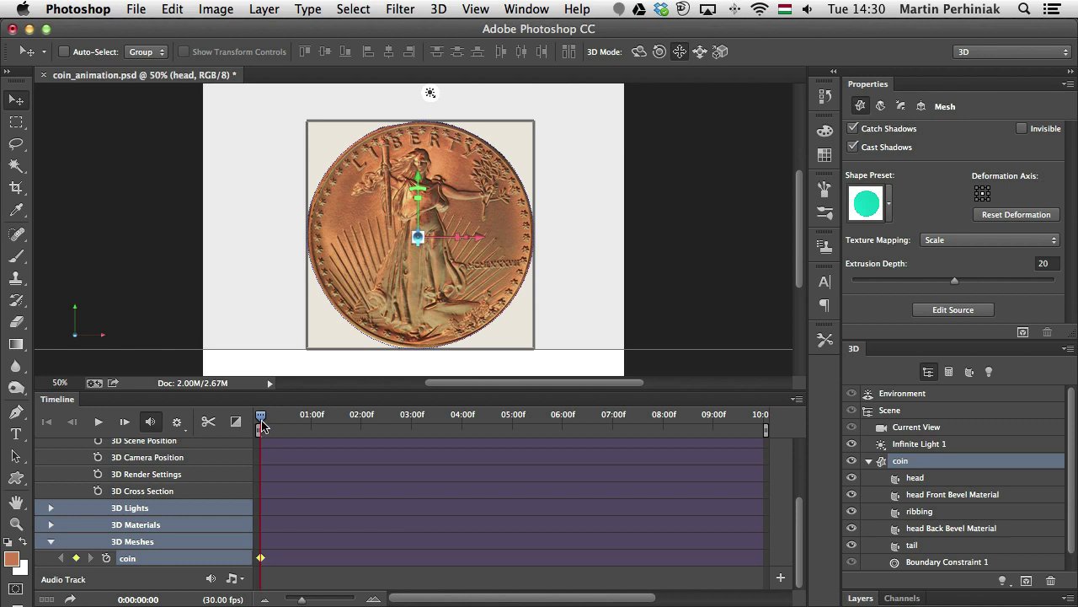
drag(263, 417, 361, 420)
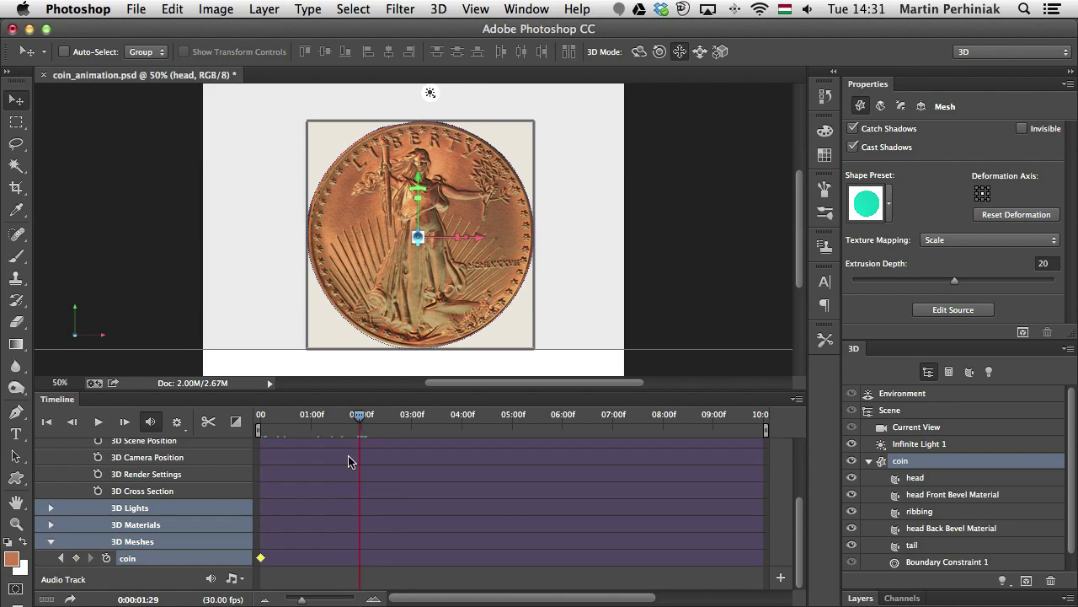
click(638, 51)
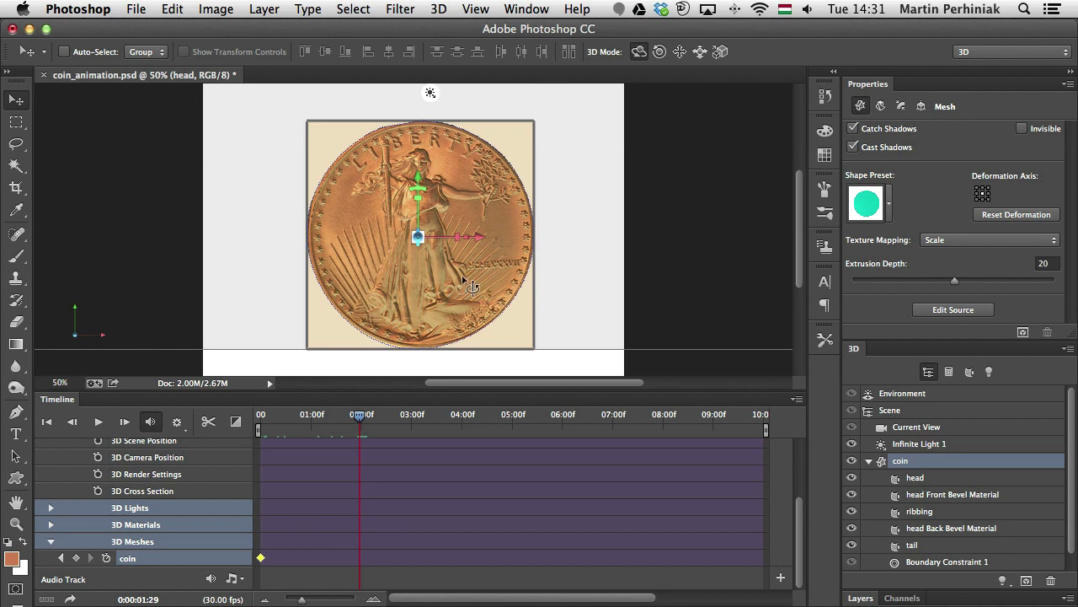
drag(563, 254, 561, 261)
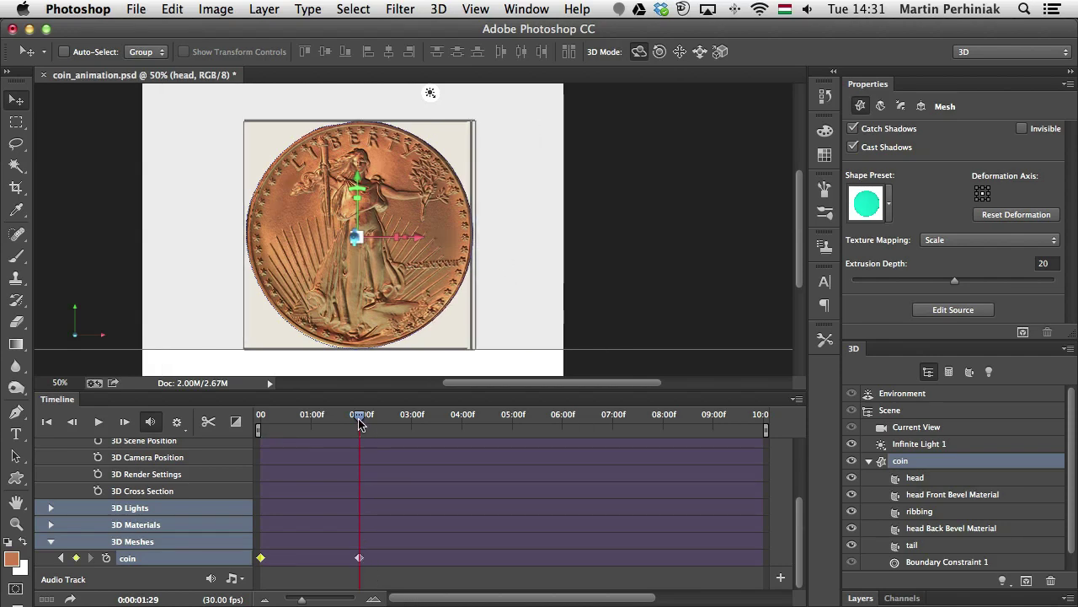
drag(359, 423, 415, 423)
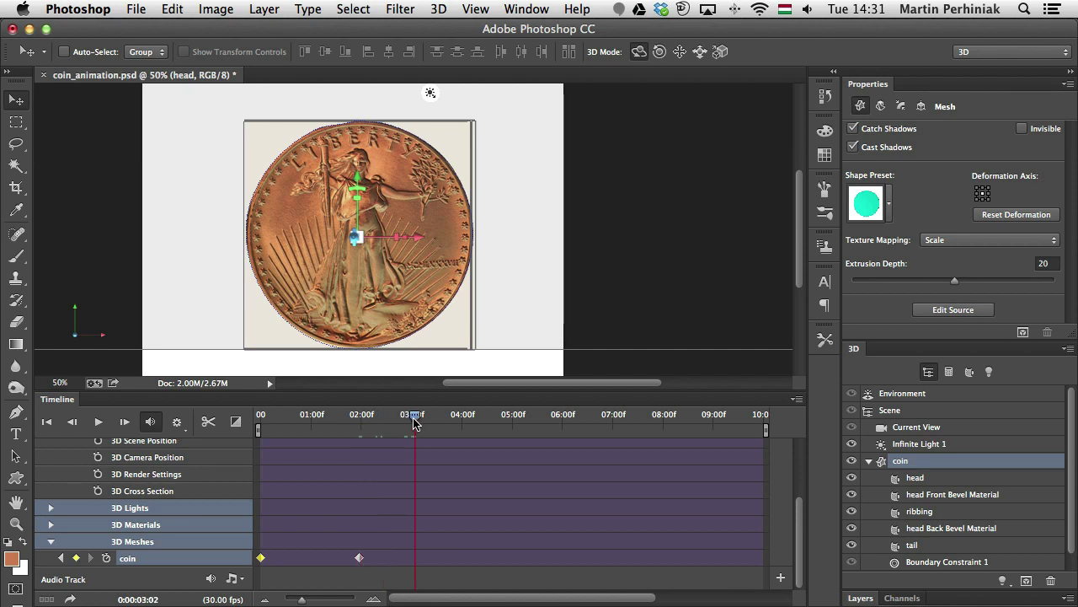
Step: At exactly 03:00, spin the coin round to its eagle side
click(413, 419)
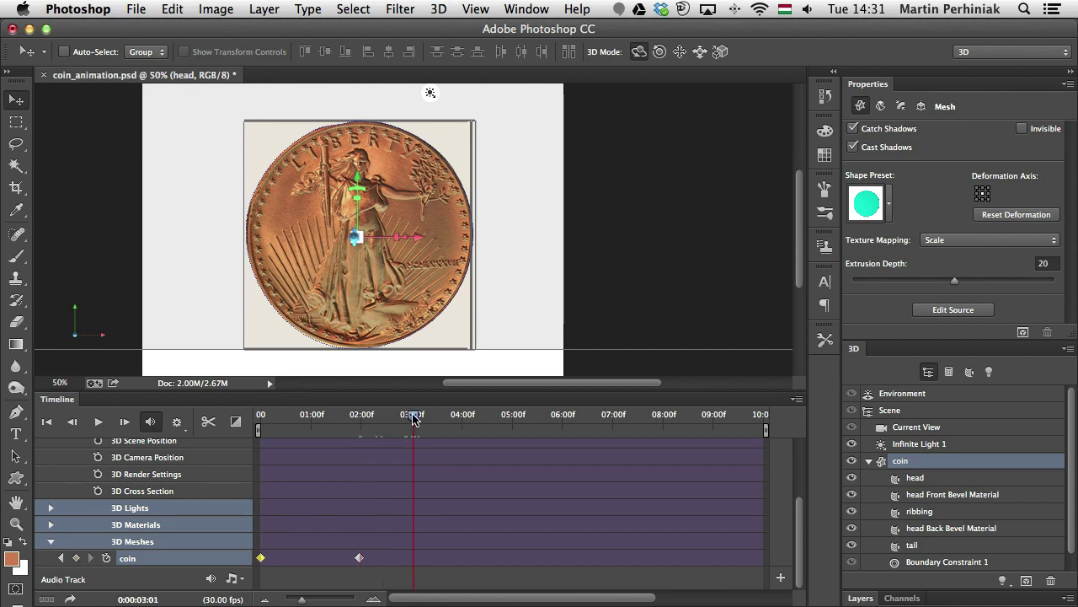
click(411, 418)
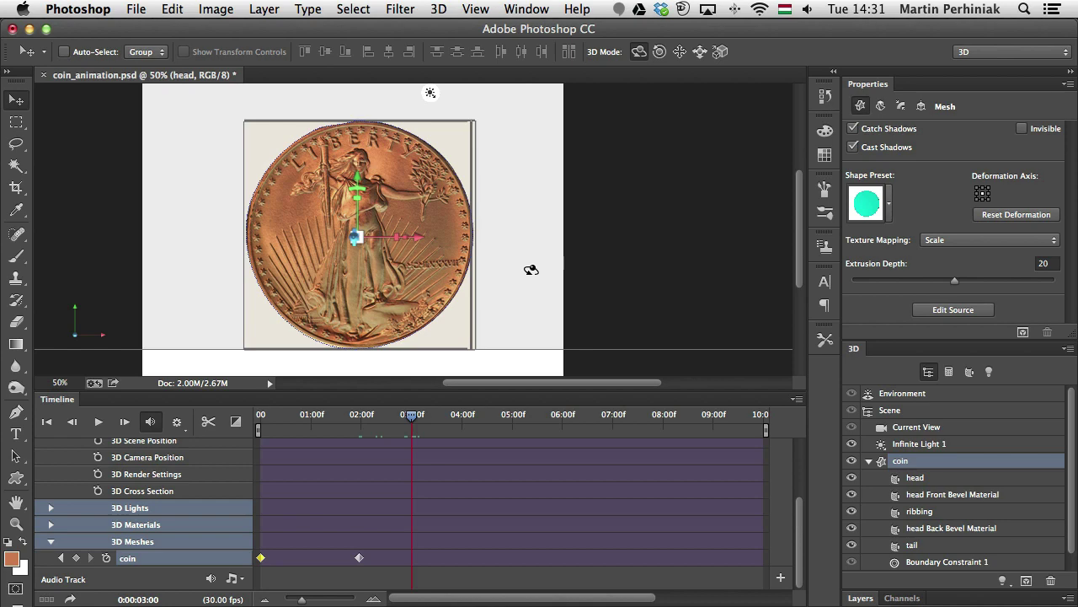
drag(530, 270, 132, 268)
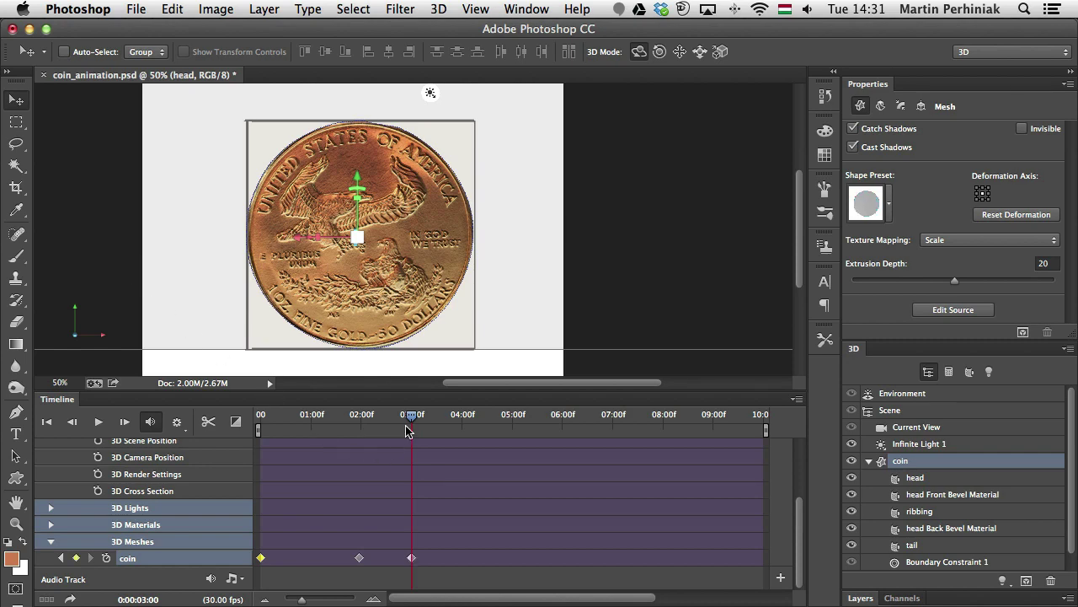
drag(422, 417, 515, 433)
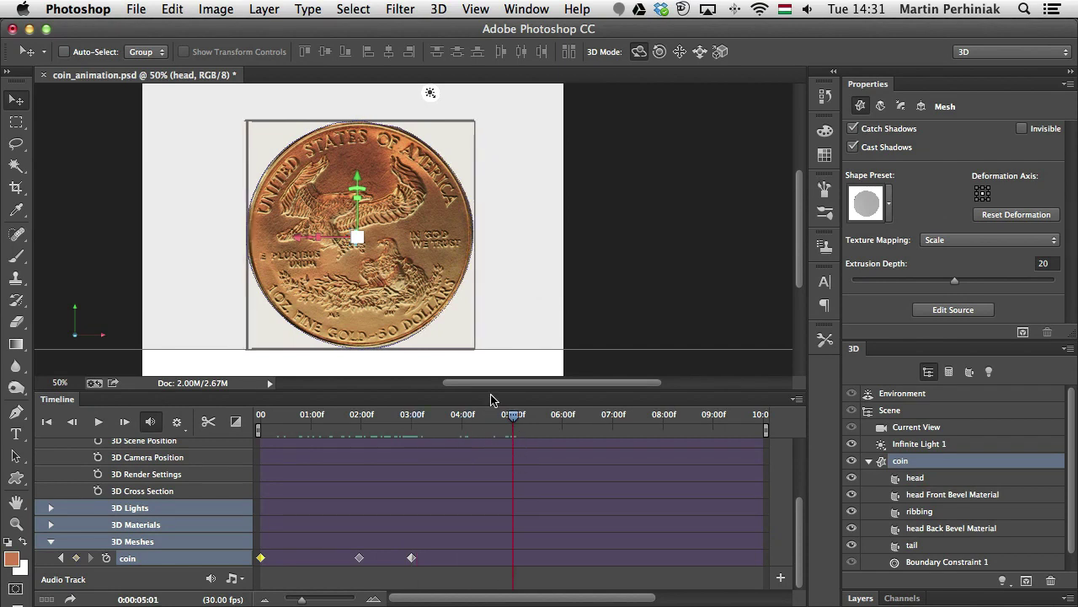
Step: Add a coin keyframe at 05:01, then turn it back to Liberty at 06:00
click(504, 313)
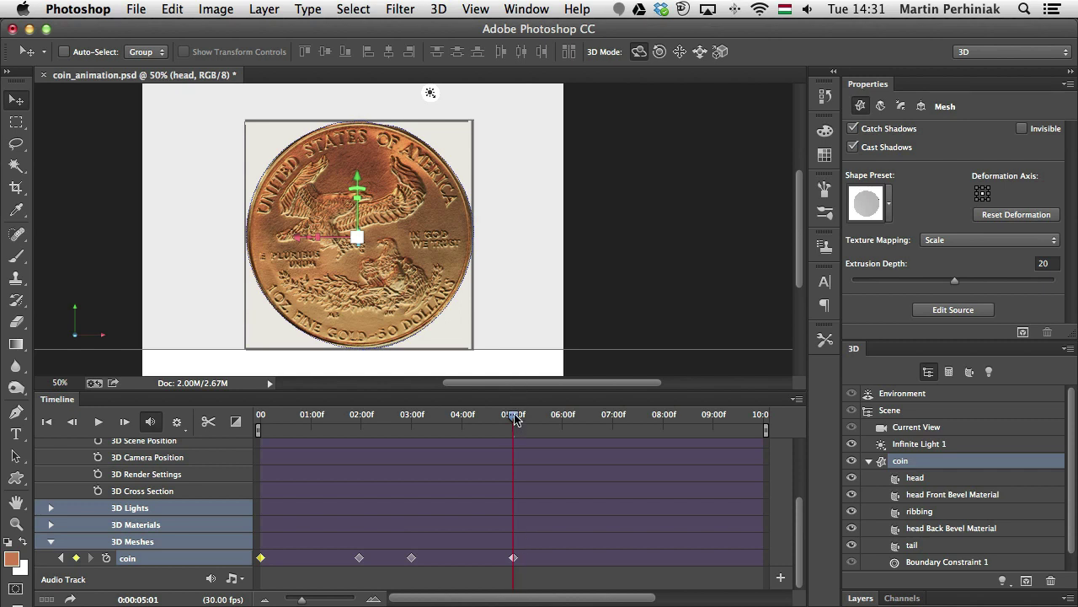
click(563, 415)
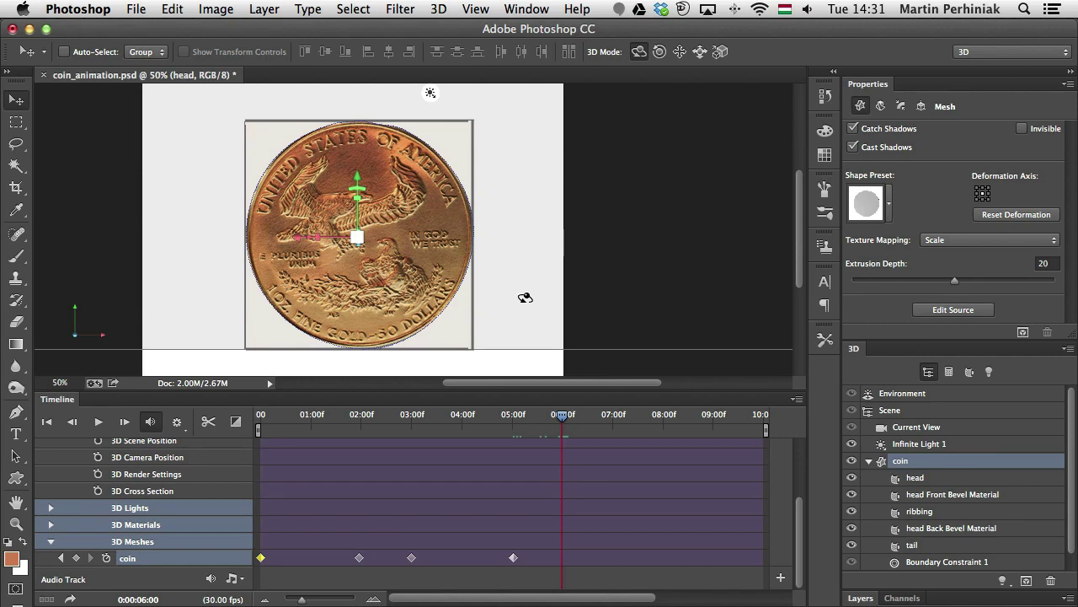
drag(525, 297, 115, 258)
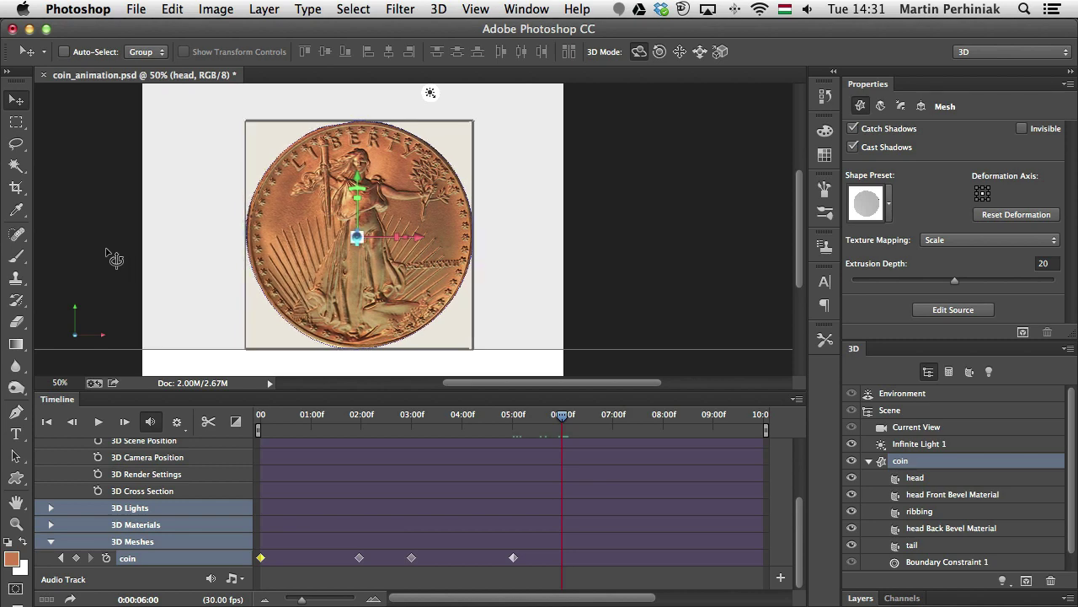
drag(563, 414, 464, 414)
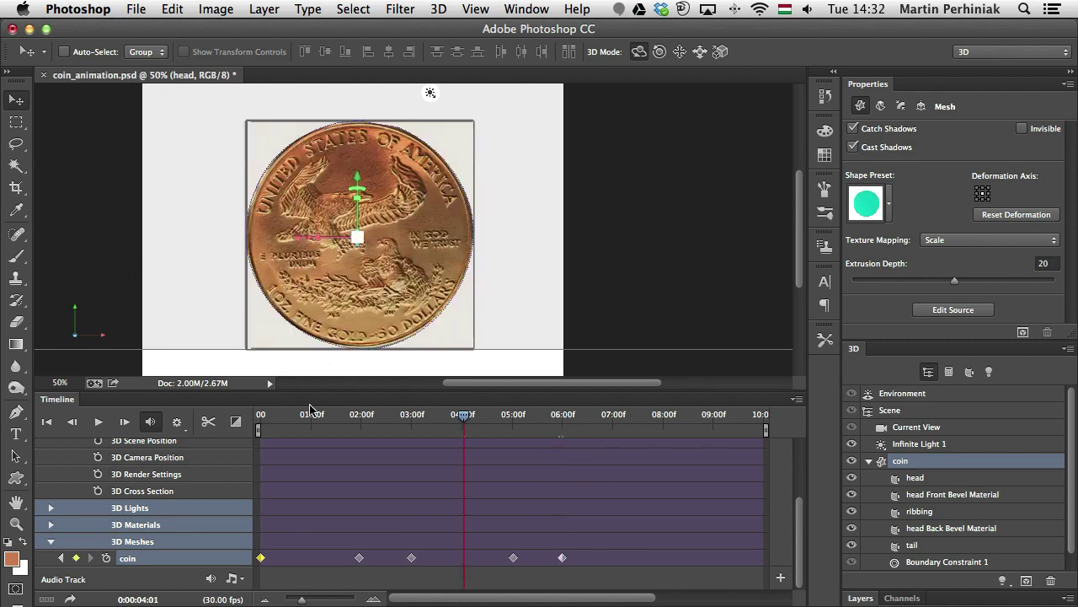
Step: Play the animation from the start, then end the work area at about 06:19
drag(310, 410, 230, 409)
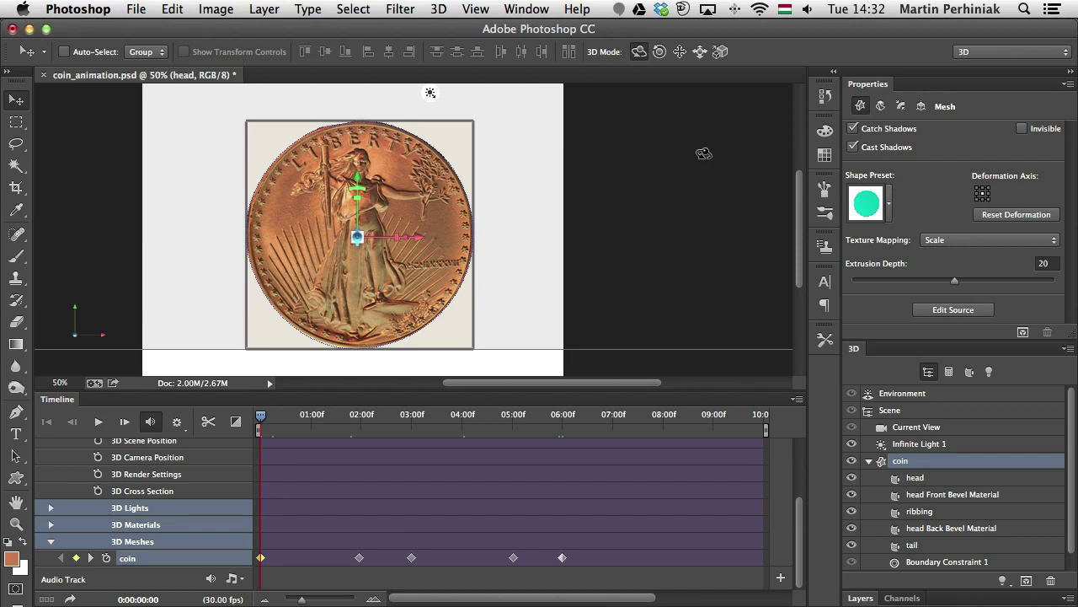
key(space)
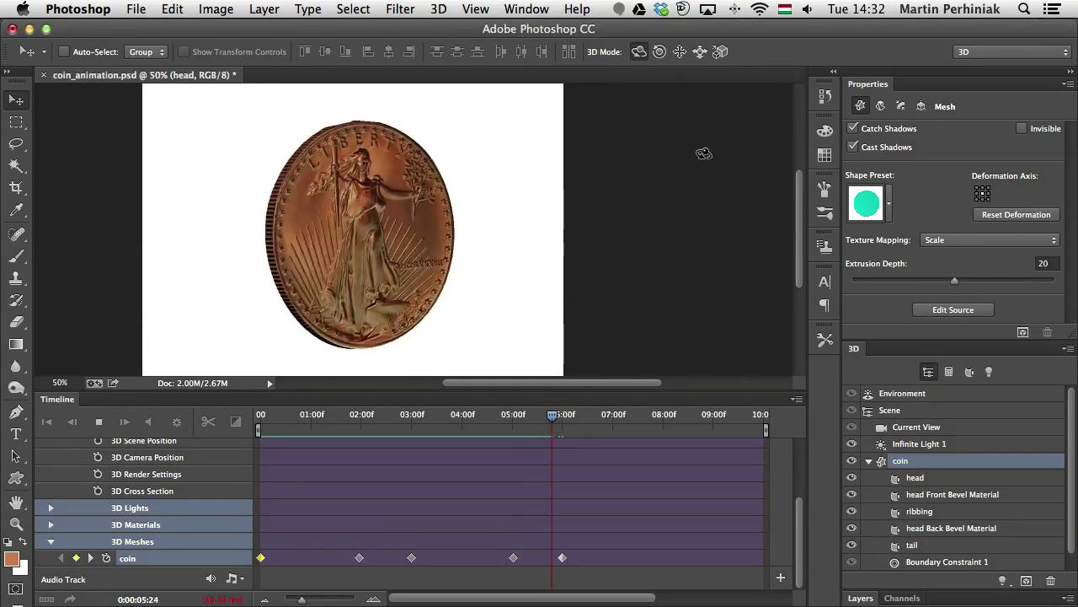
key(space)
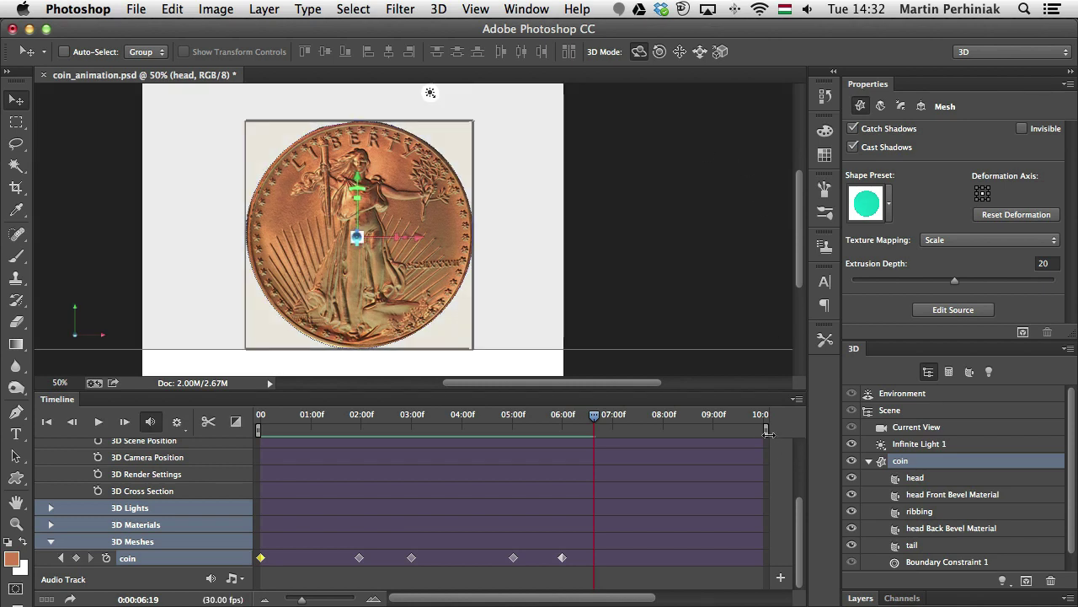
drag(766, 431, 563, 430)
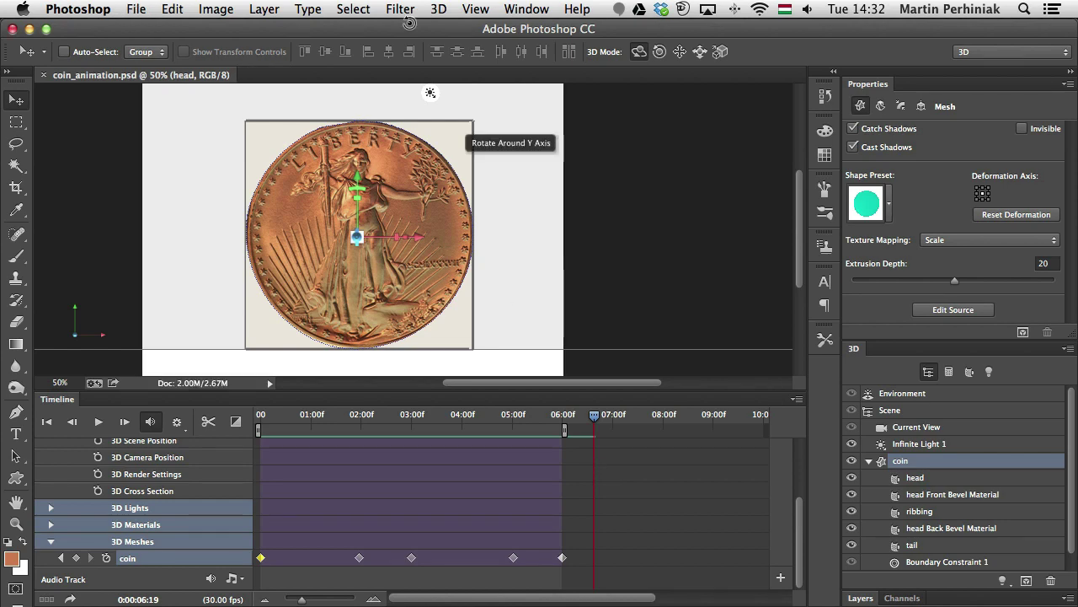
Step: Set up Save for Web as a 64-colour 600×420 GIF with looping set to Forever
click(136, 9)
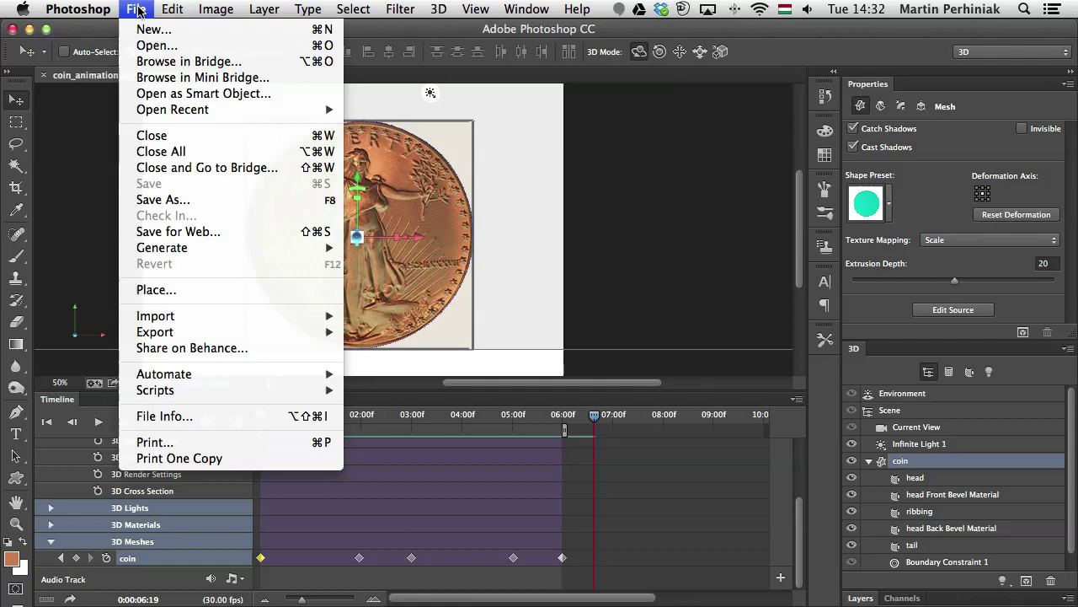
click(206, 232)
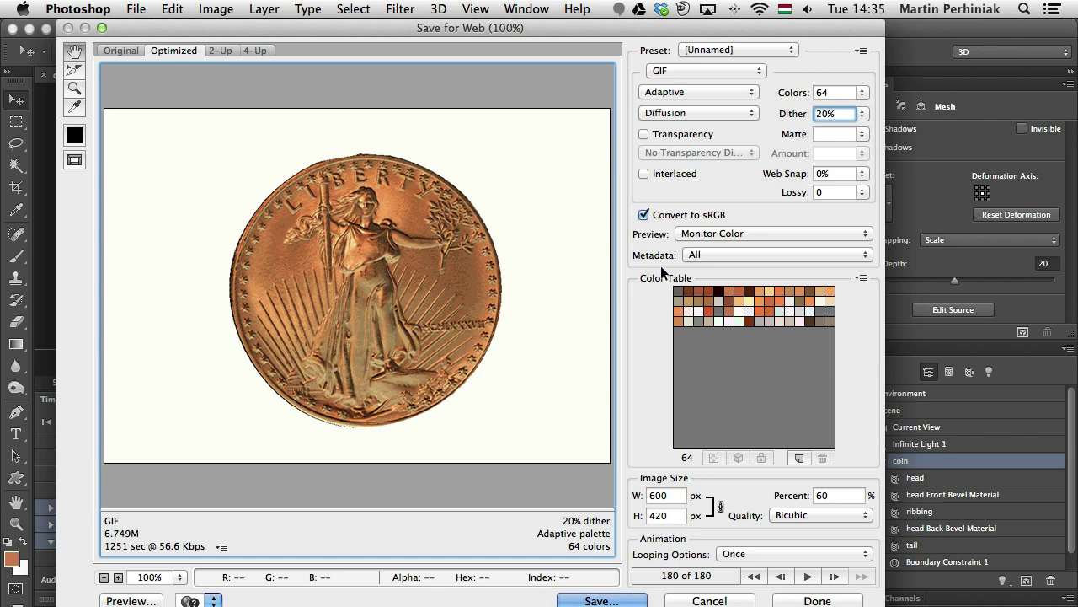
click(735, 554)
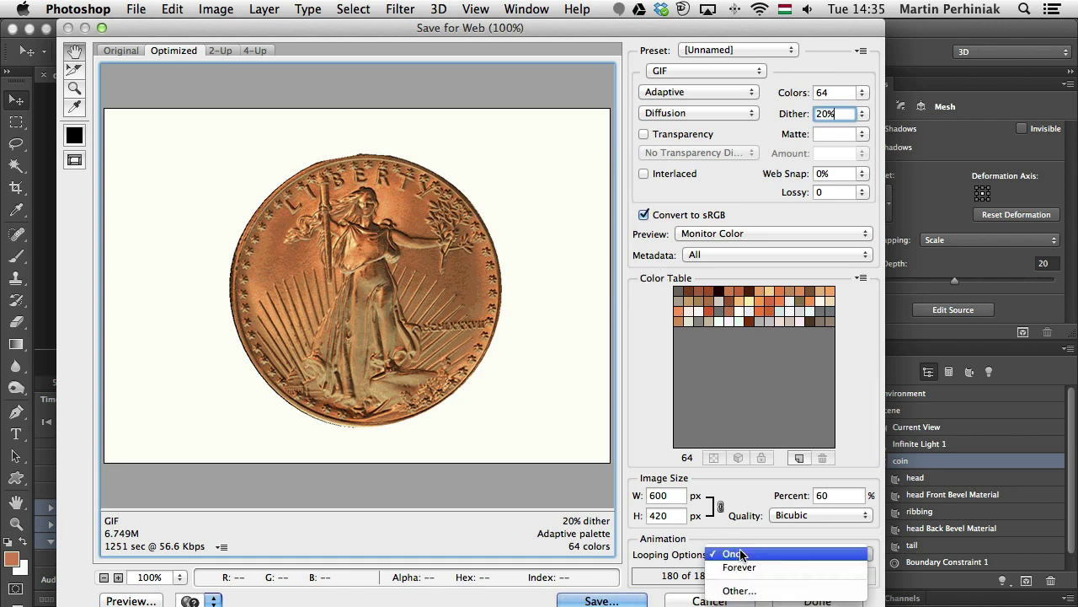
click(742, 568)
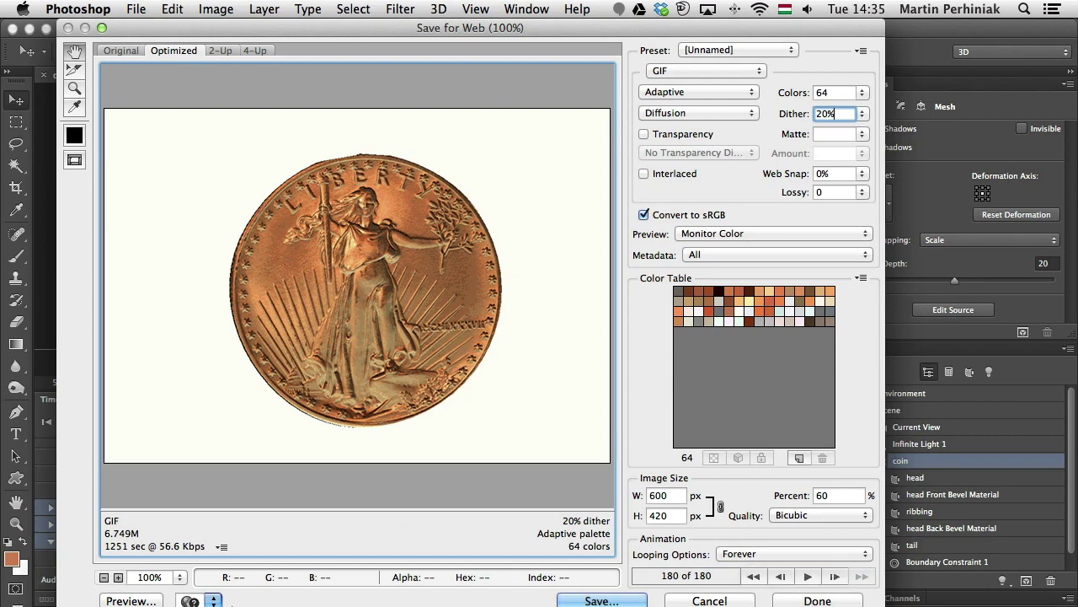
Step: Preview the coin GIF in Chrome: 600×420, 180 frames, 64 colours
click(128, 600)
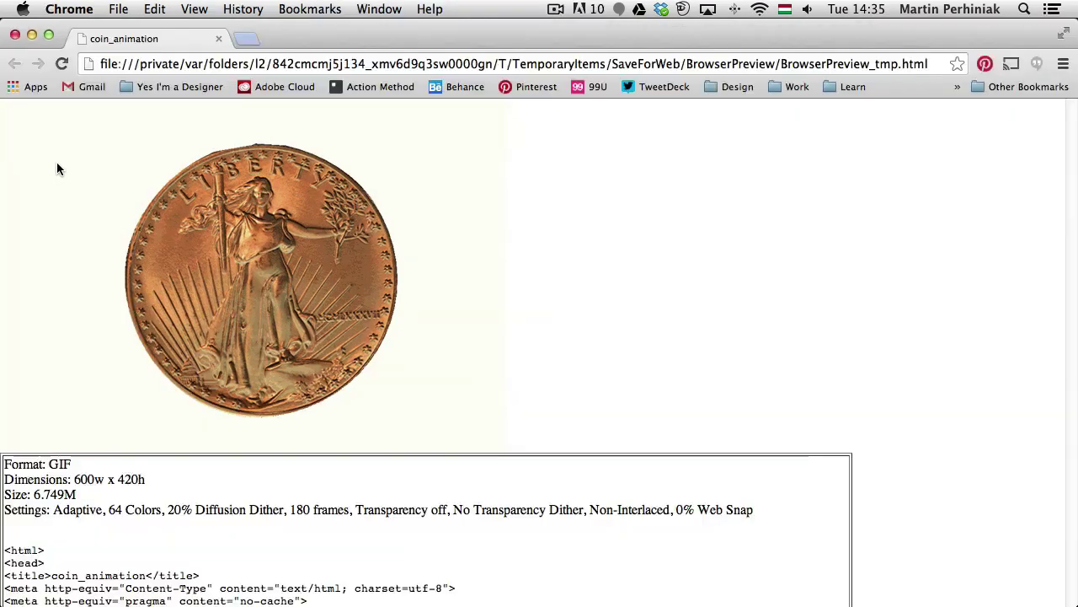